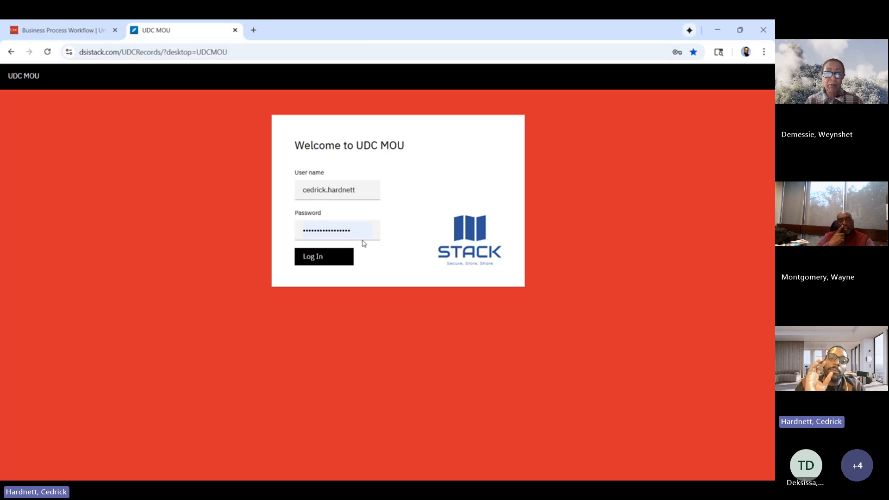
Log in to UDC MOU with the prefilled credentials and start a new Academic MOU/MOA case.
click(318, 257)
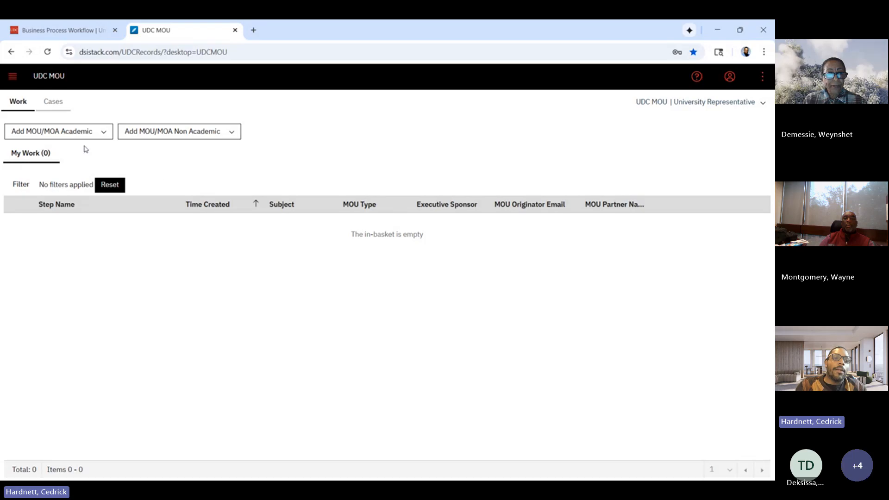
click(164, 138)
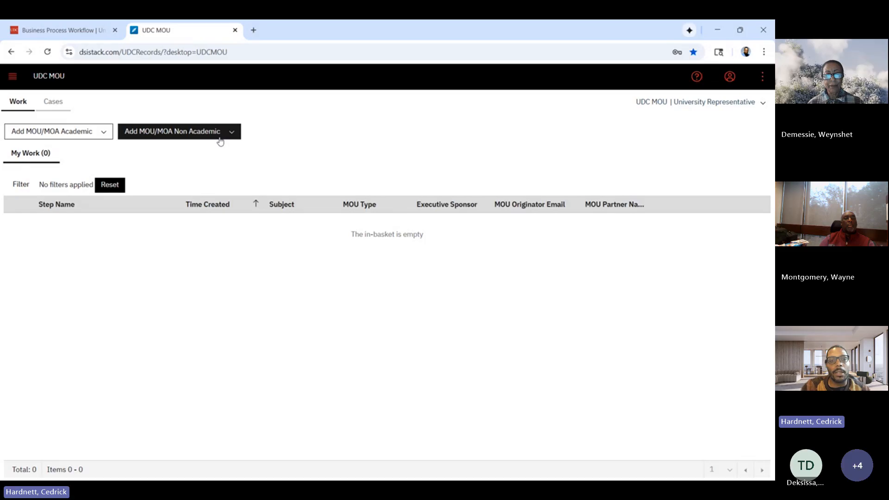
click(105, 133)
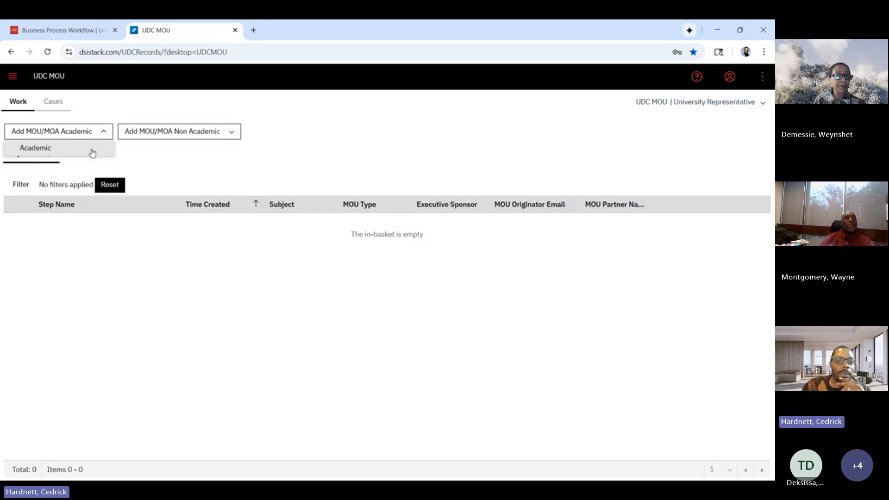
click(93, 151)
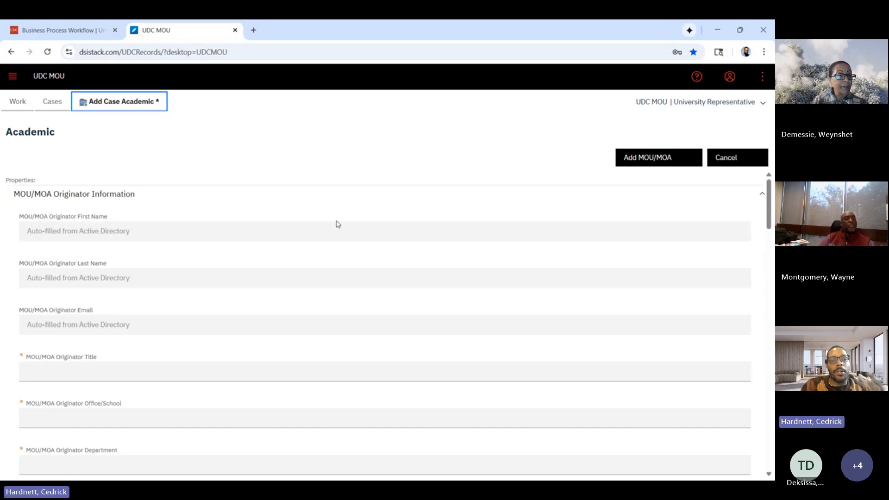
Enter "Director of Business Process Management" as the MOU/MOA Originator Title.
scroll(337, 224, down, 1)
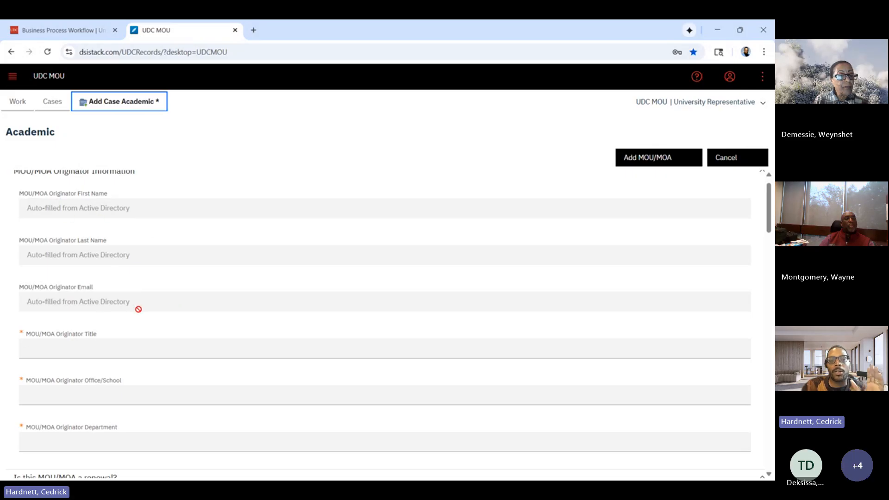
scroll(138, 308, down, 1)
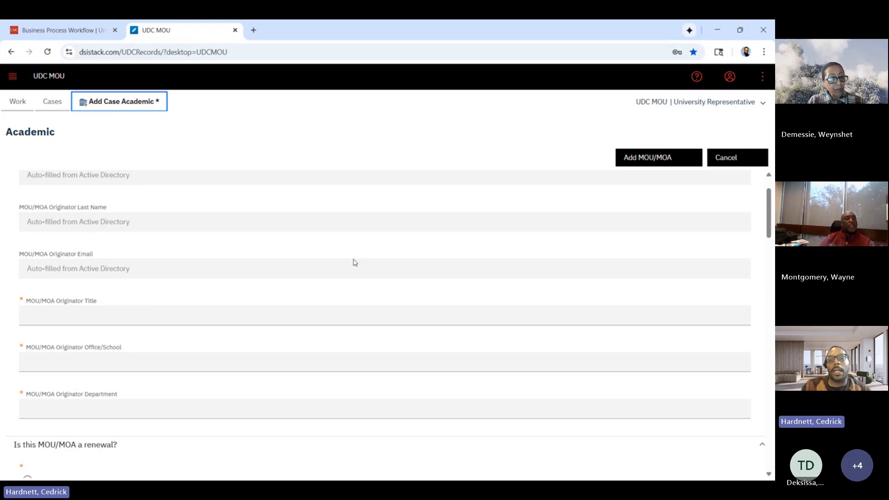
scroll(178, 267, down, 1)
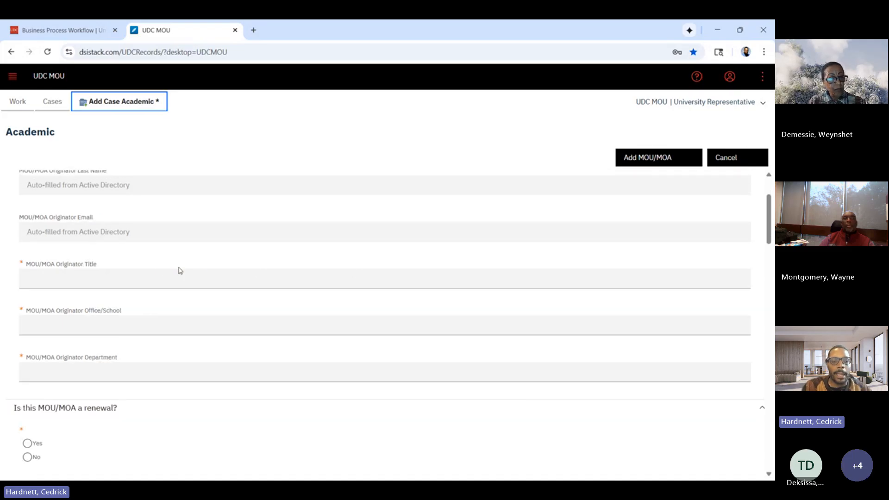
click(160, 279)
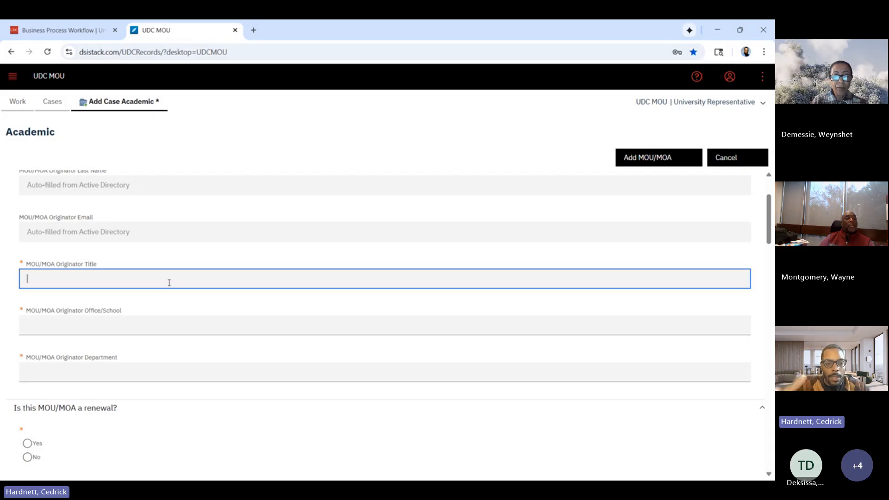
text(Dire)
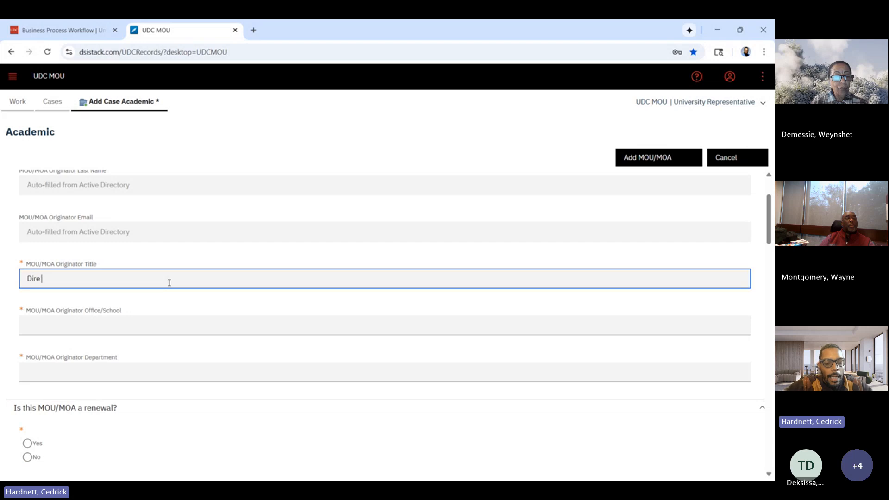
text(ctor)
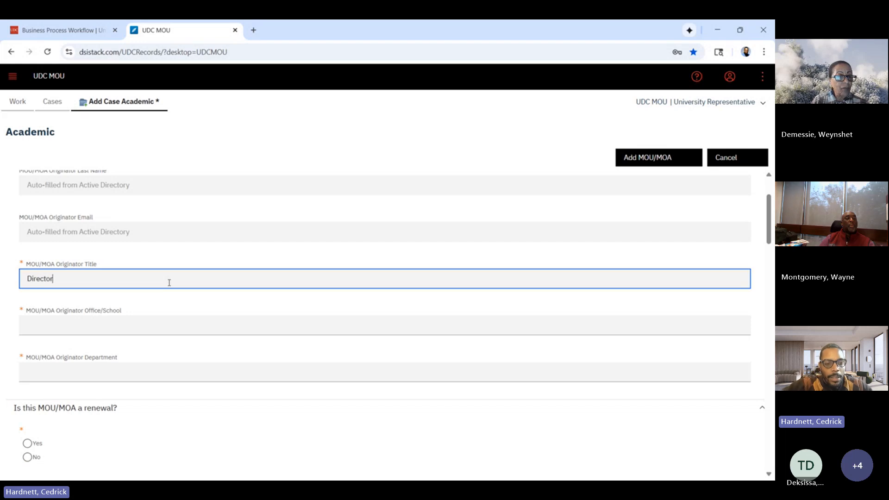
text( of Business )
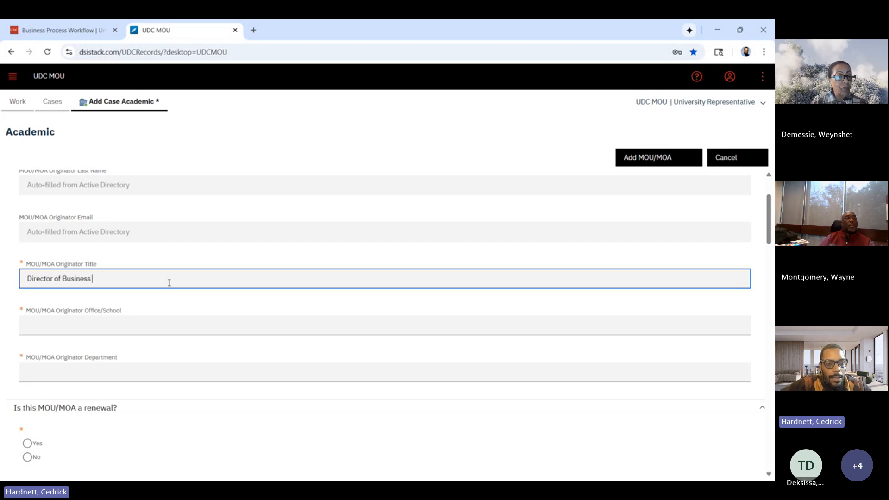
text(Process Ma)
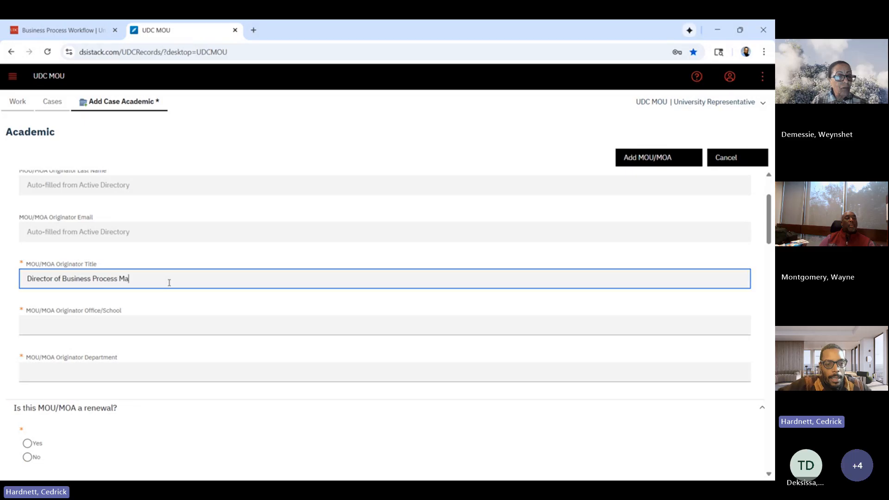
text(nagement)
Set the MOU/MOA Originator Office/School to OPIE and the Originator Department to BPM.
key(Tab)
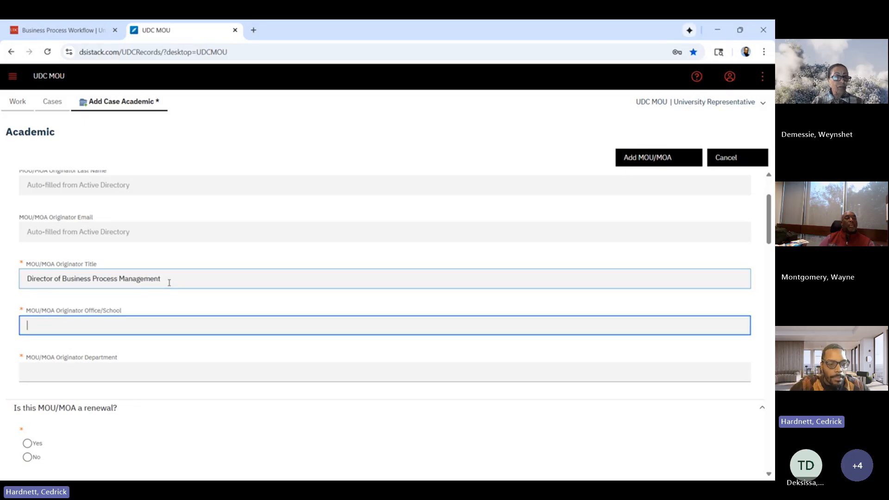
text(OPIE)
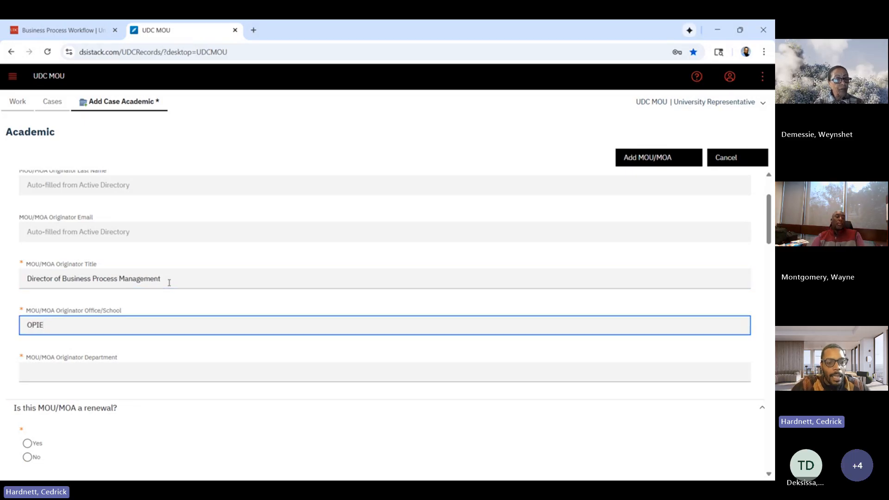
key(Tab)
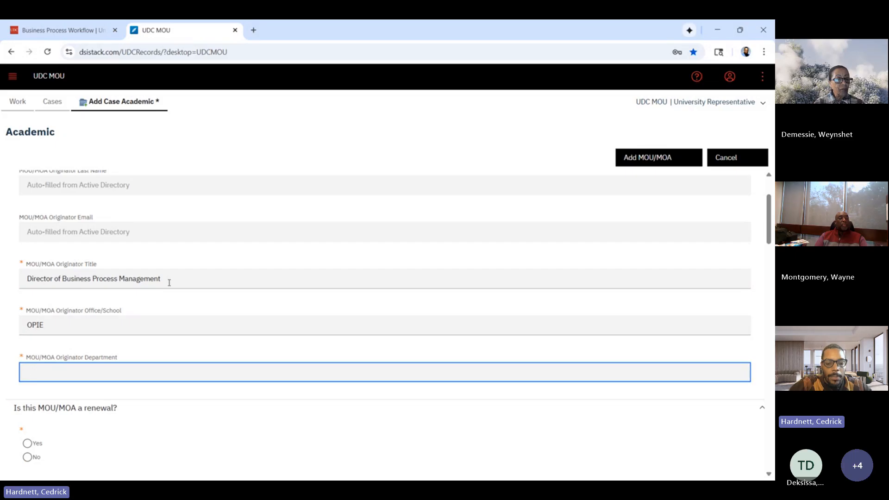
text(BPM)
Answer Yes to the question whether this MOU/MOA is a renewal.
scroll(169, 283, down, 3)
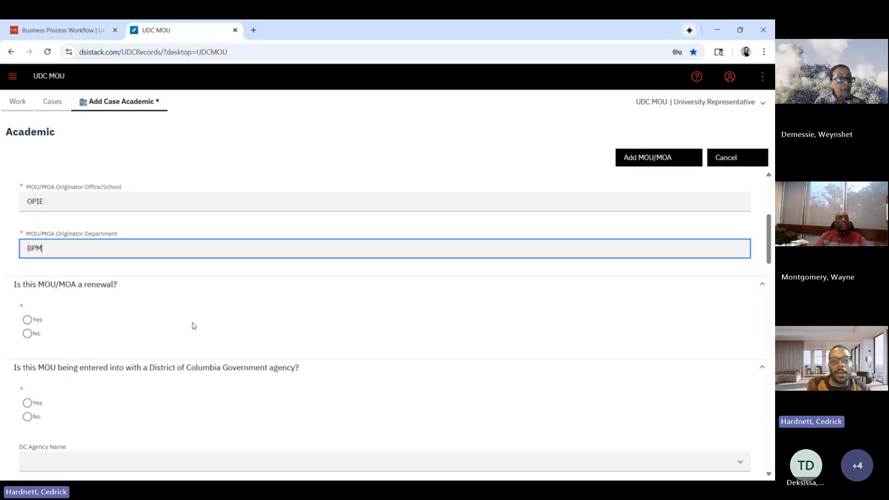
scroll(193, 325, down, 1)
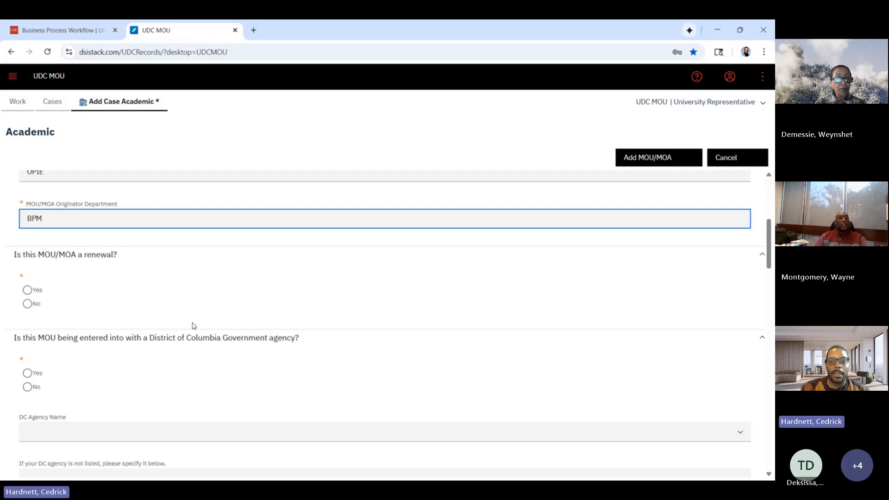
click(28, 290)
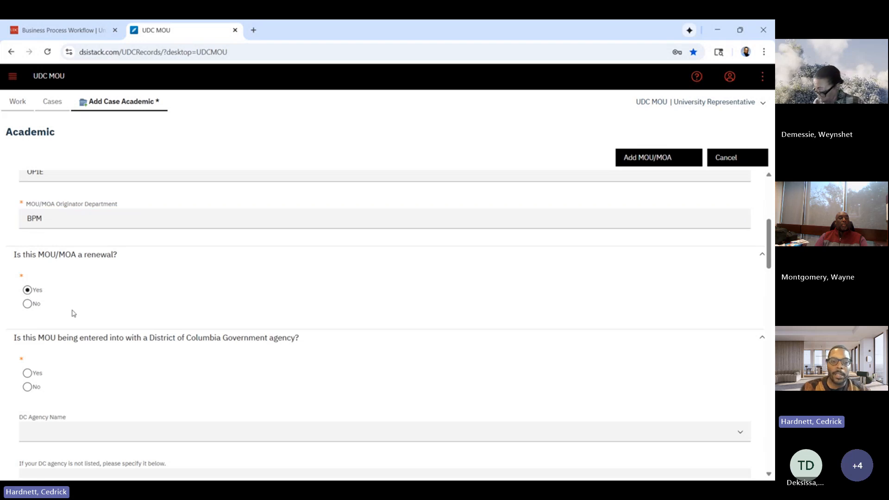
Review the available DC Agency Name options and the field for specifying an unlisted agency, without choosing an agency.
scroll(72, 313, down, 3)
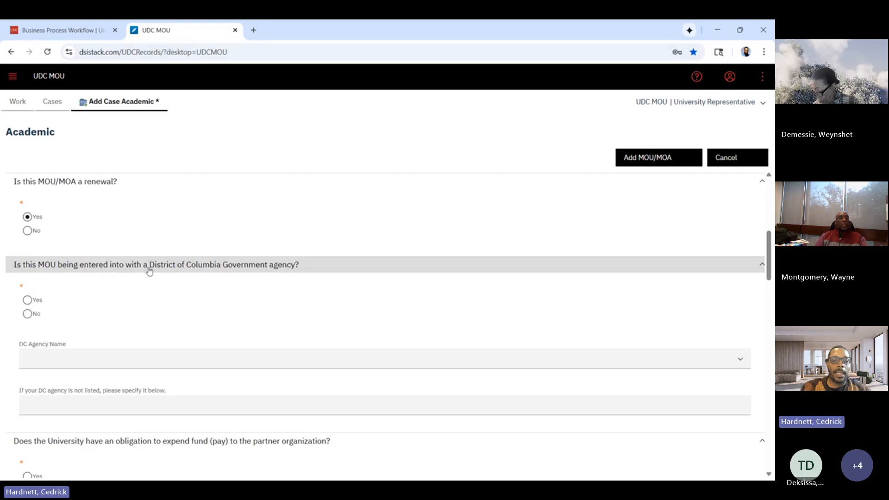
scroll(234, 313, down, 1)
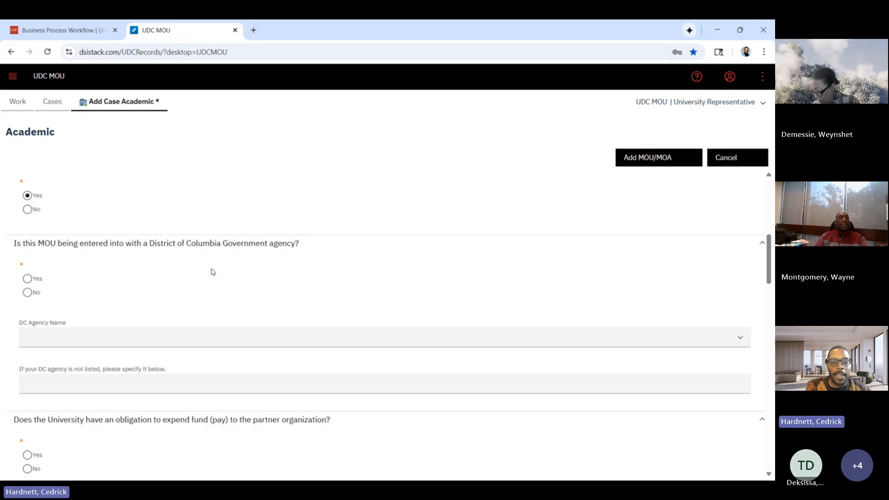
click(741, 344)
right_click(740, 343)
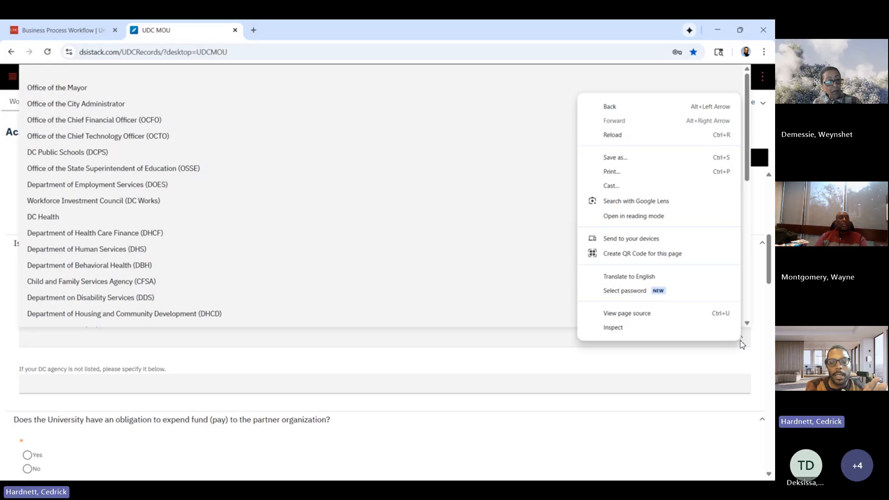
click(749, 354)
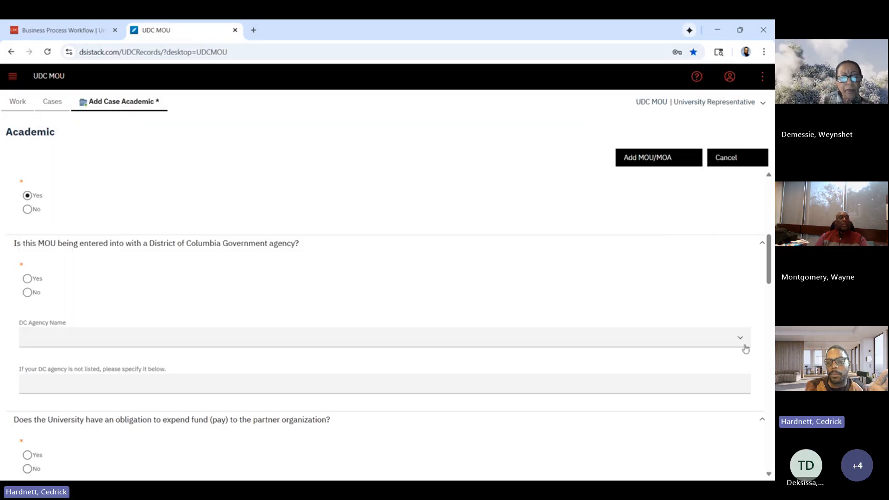
click(739, 340)
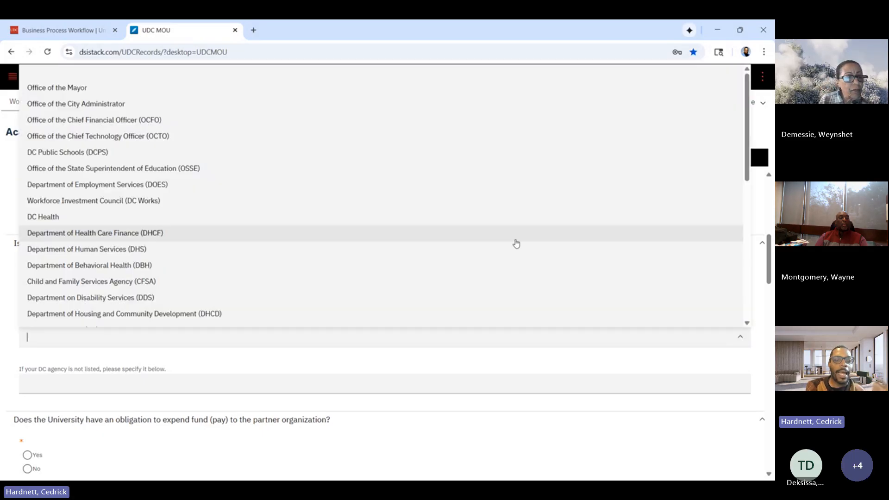
scroll(514, 242, down, 3)
scroll(516, 243, down, 4)
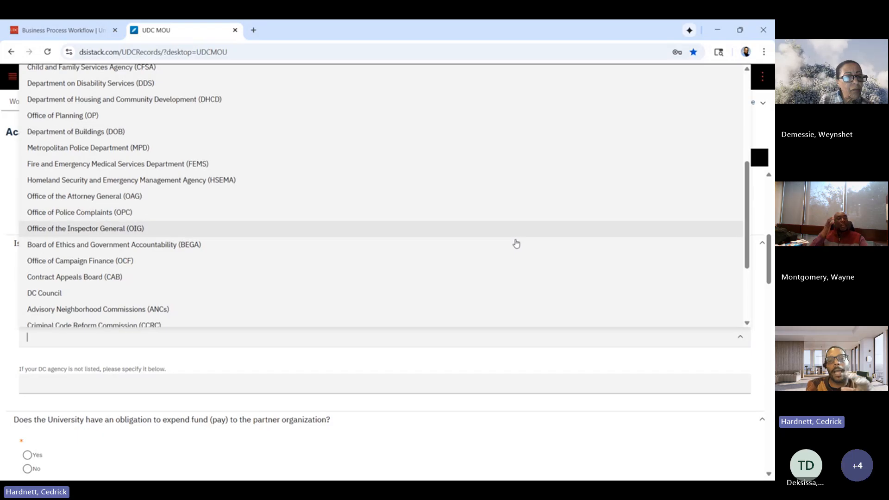
scroll(516, 243, down, 1)
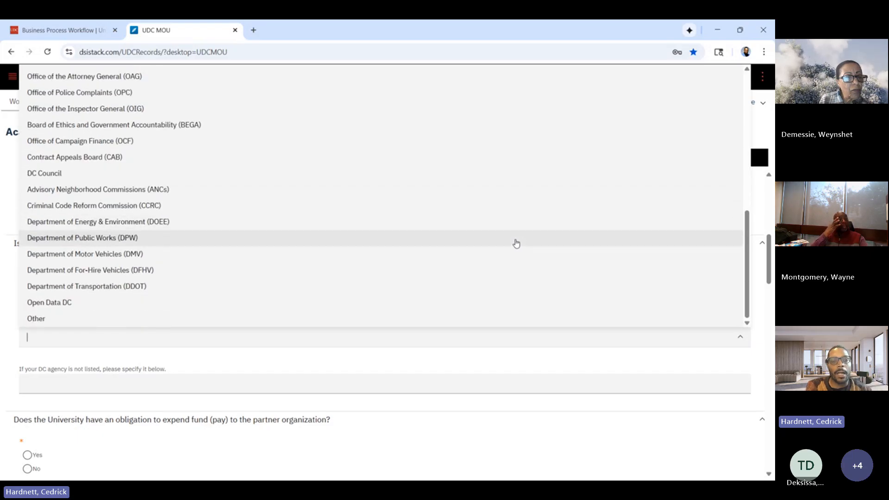
scroll(515, 242, up, 7)
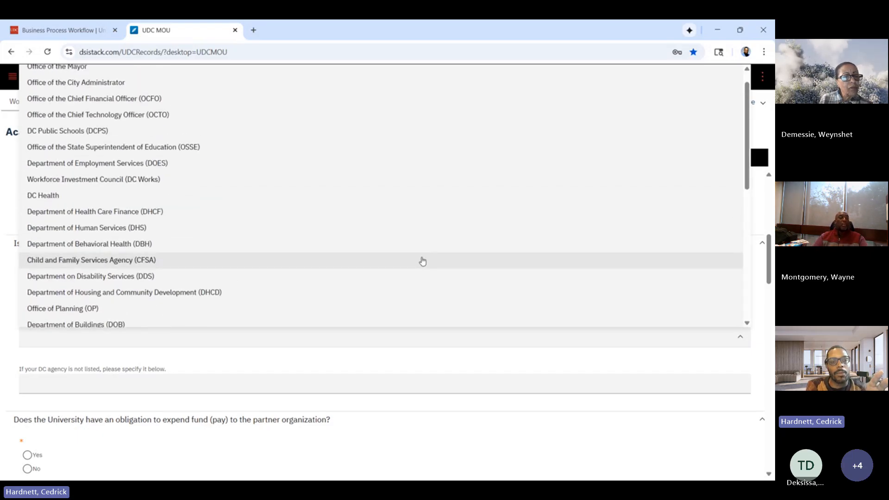
scroll(421, 257, up, 1)
scroll(433, 240, down, 7)
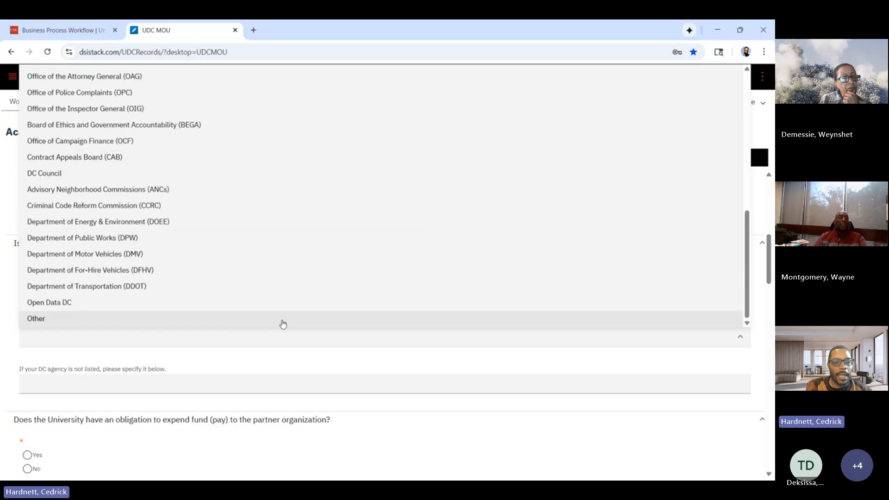
scroll(375, 252, up, 7)
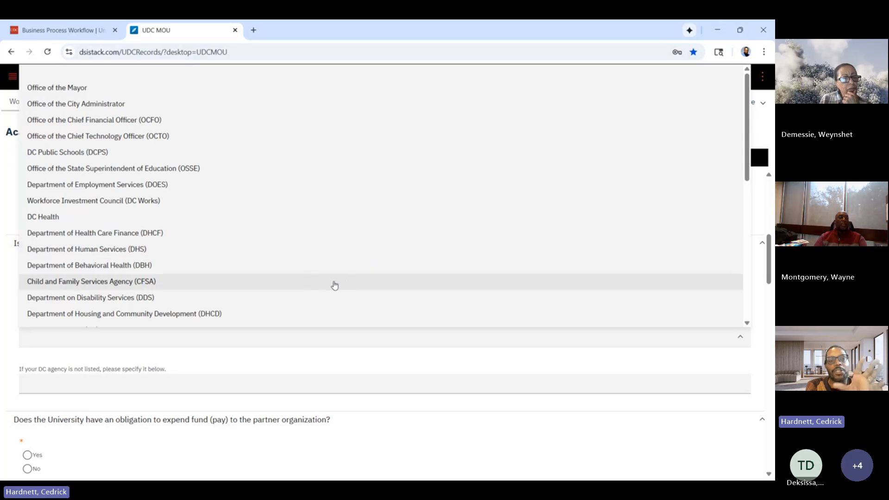
scroll(284, 292, down, 3)
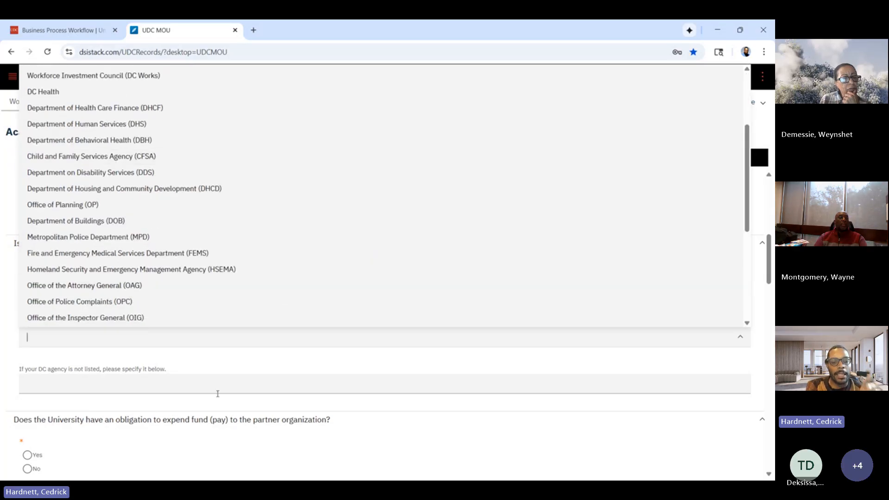
click(200, 394)
click(200, 389)
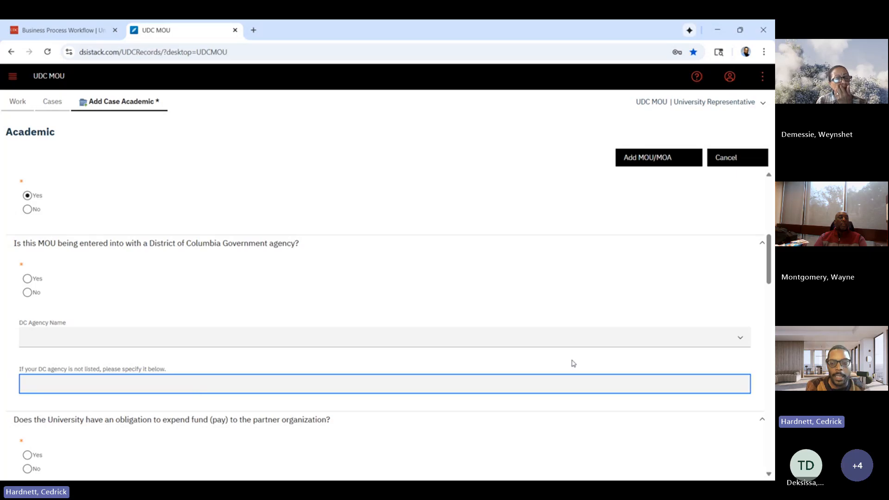
click(740, 338)
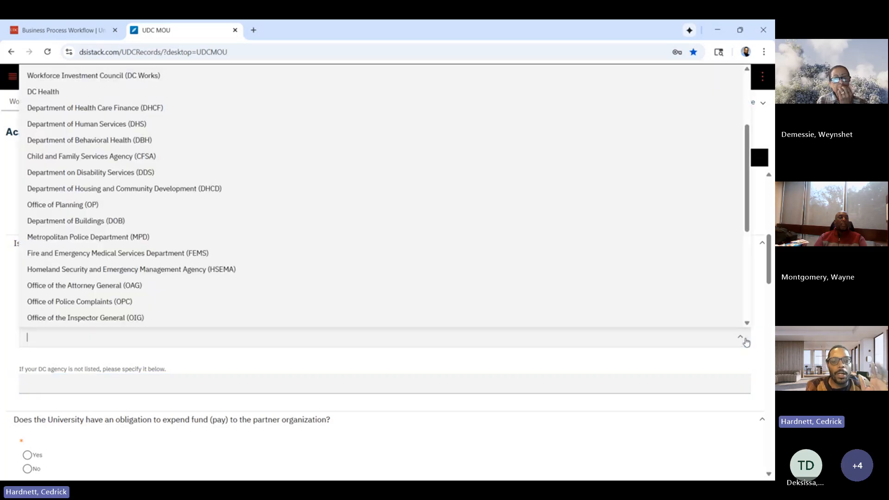
scroll(526, 245, up, 3)
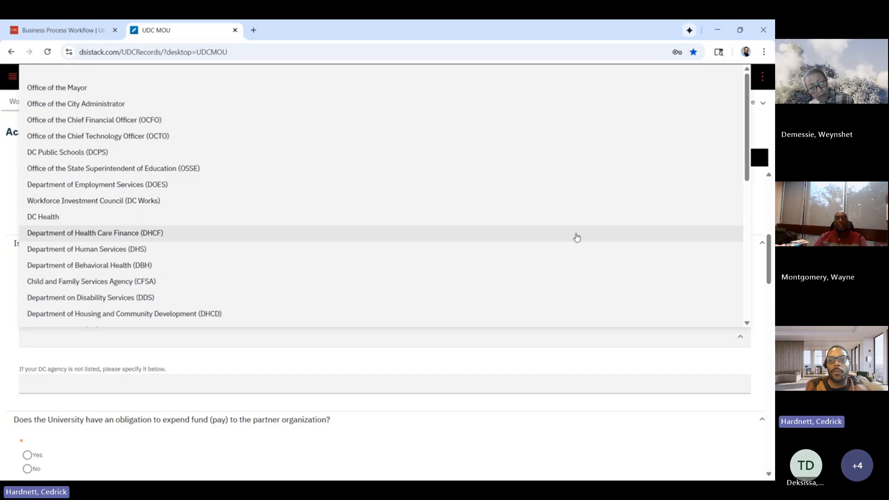
click(752, 365)
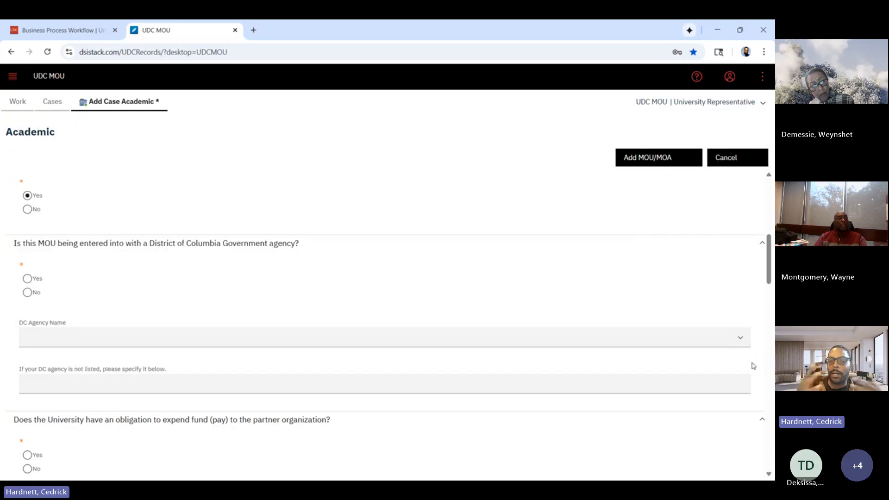
click(739, 337)
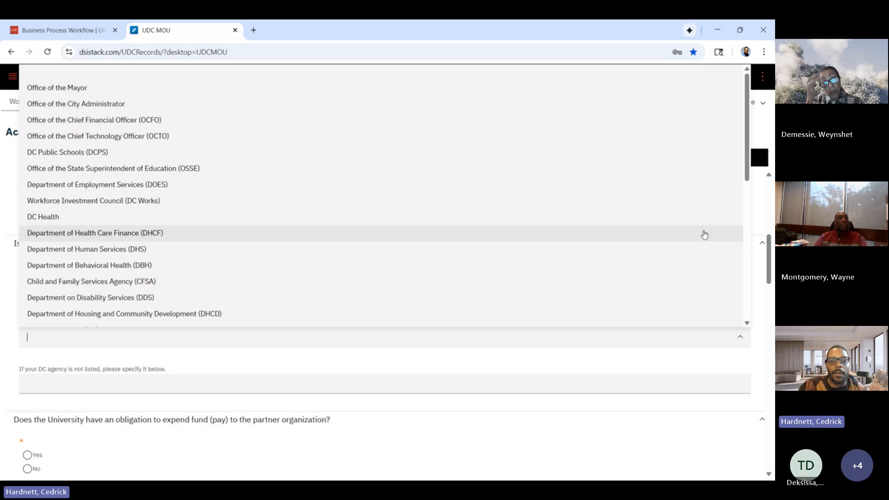
click(728, 358)
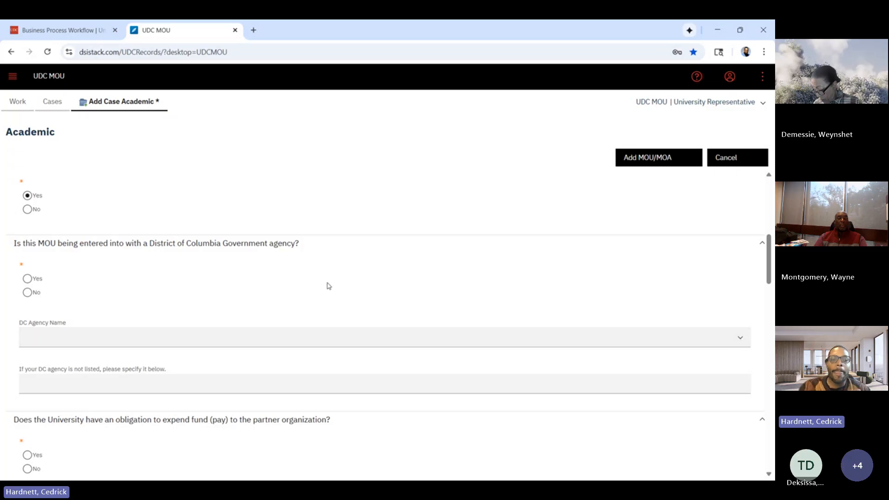
Answer No to the District of Columbia Government agency question and Yes to the University's obligation to expend funds to the partner organization.
click(28, 293)
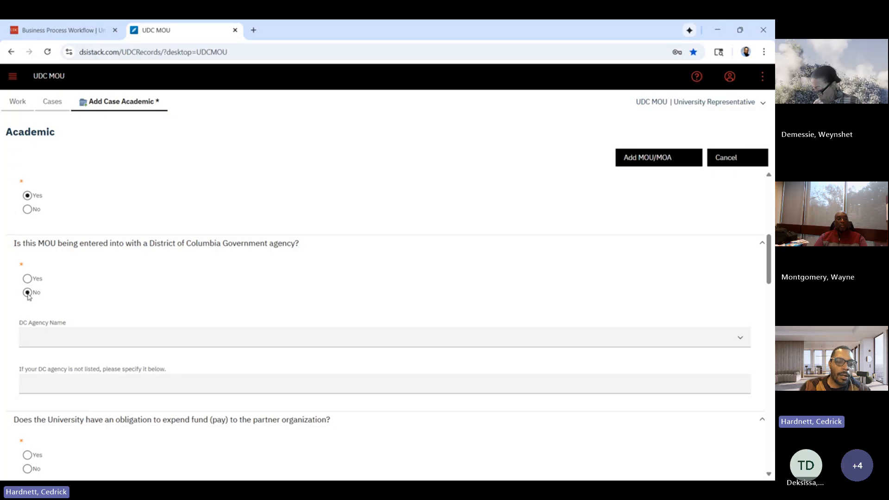
scroll(388, 406, down, 3)
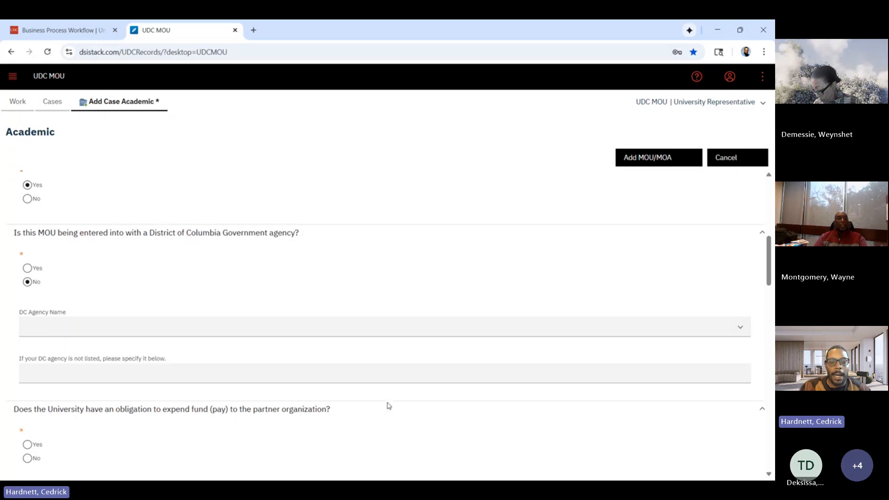
scroll(388, 405, down, 2)
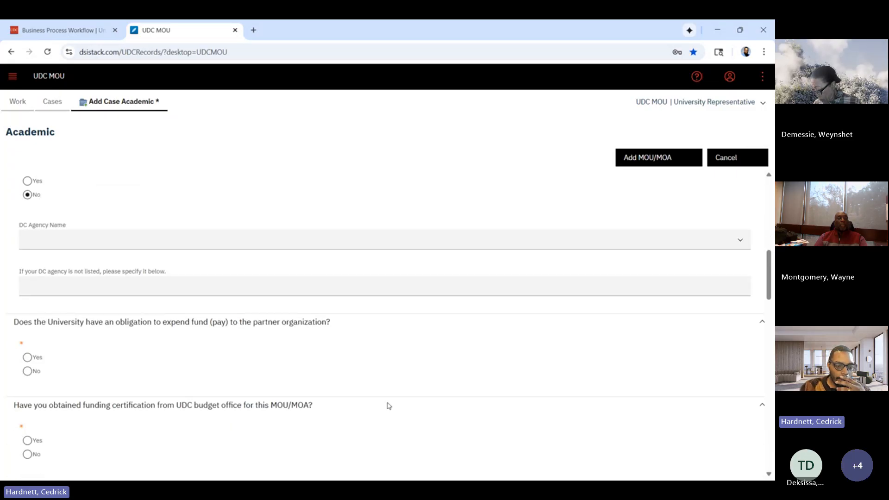
scroll(289, 391, down, 1)
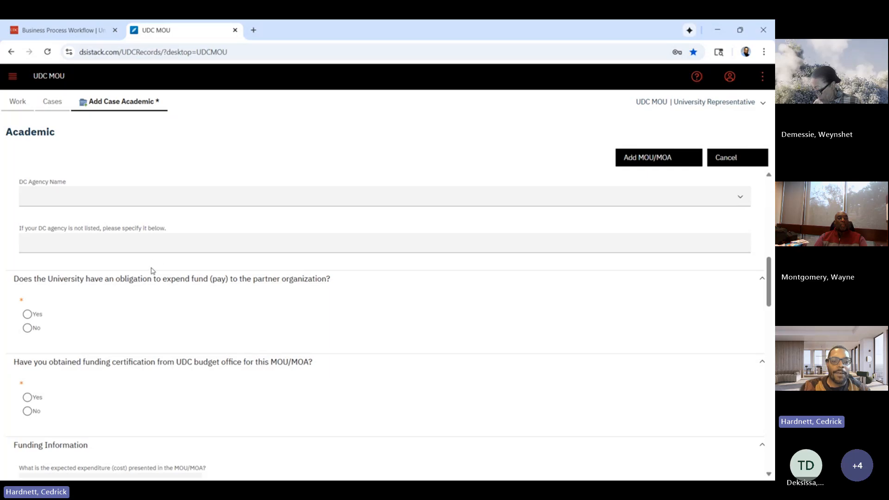
scroll(150, 310, down, 1)
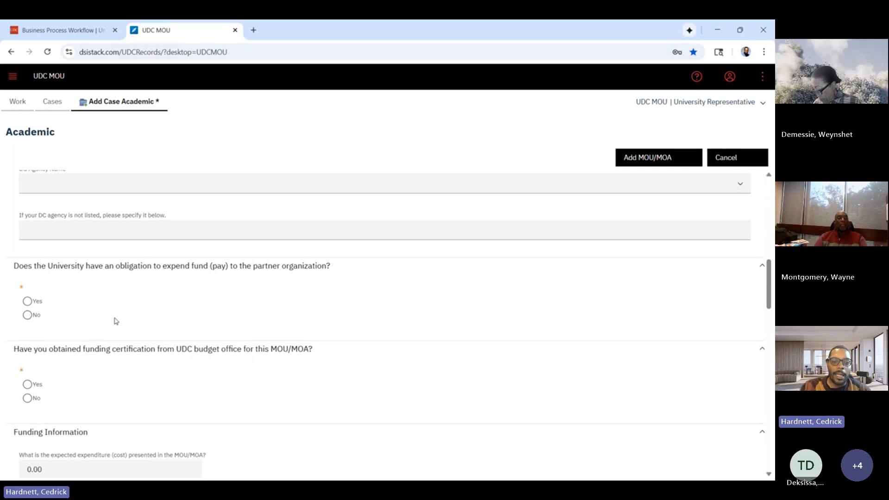
click(27, 301)
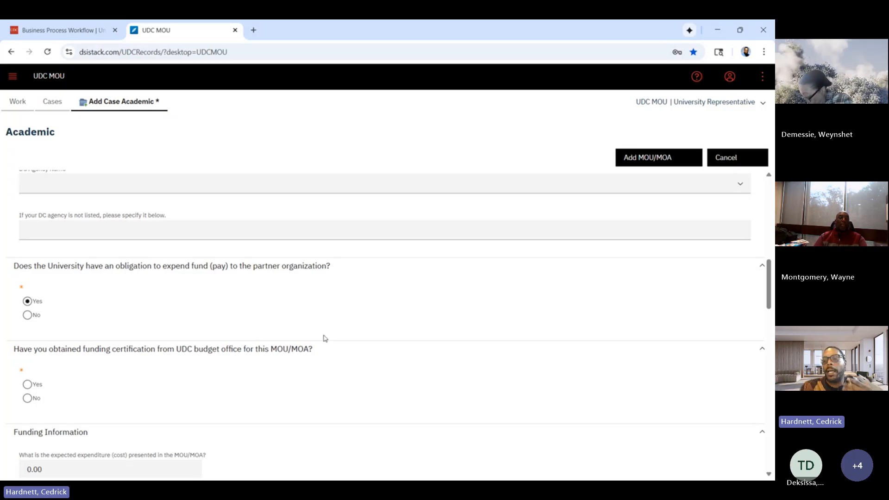
Answer Yes to the question about having obtained funding certification from the UDC budget office.
scroll(324, 338, down, 2)
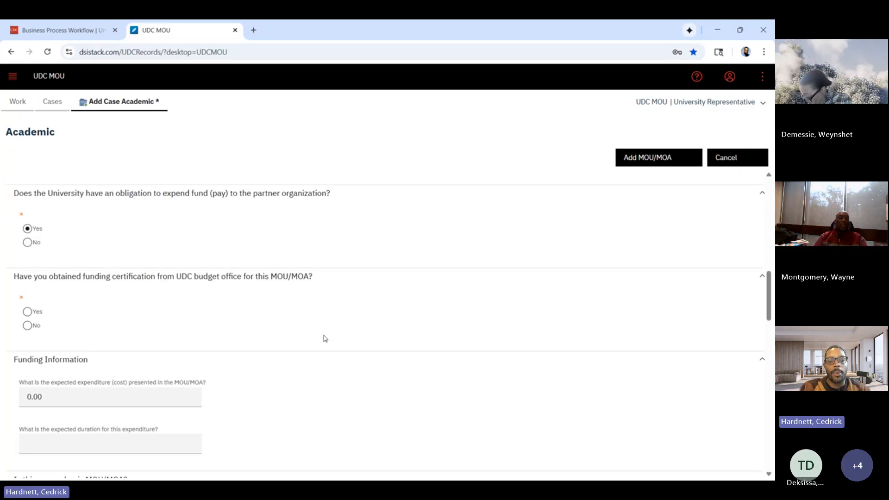
scroll(273, 313, up, 1)
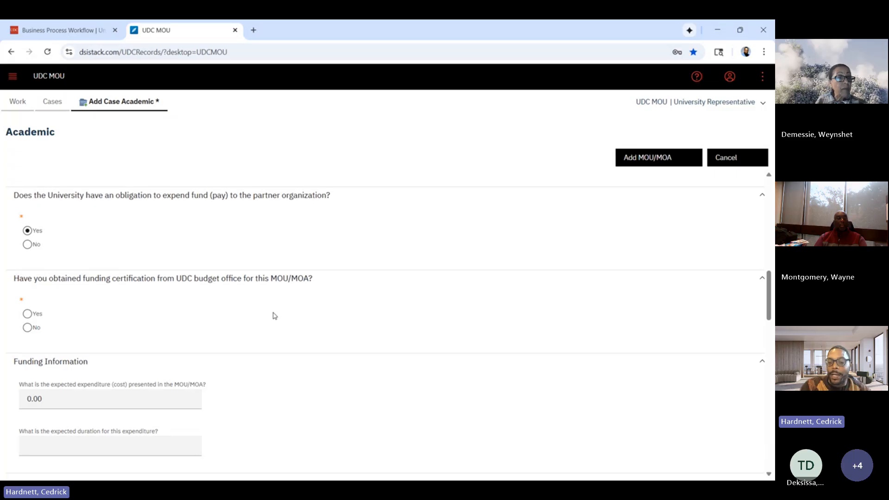
scroll(275, 316, down, 1)
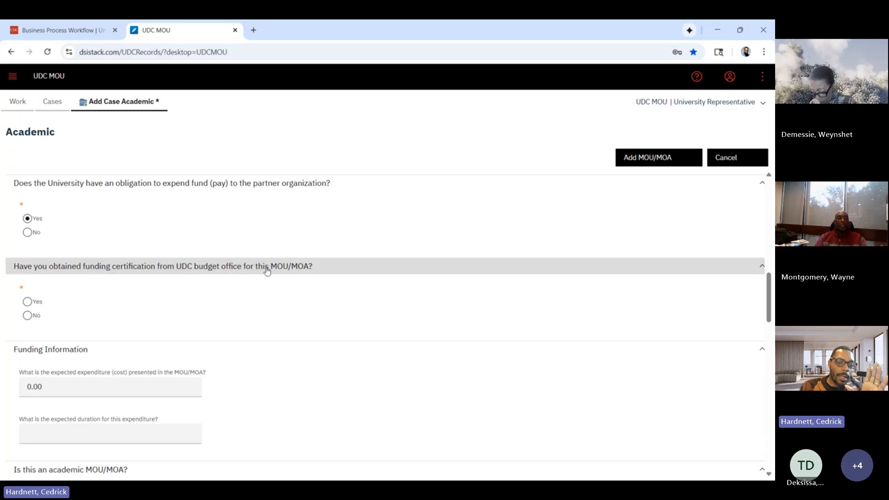
scroll(258, 223, down, 1)
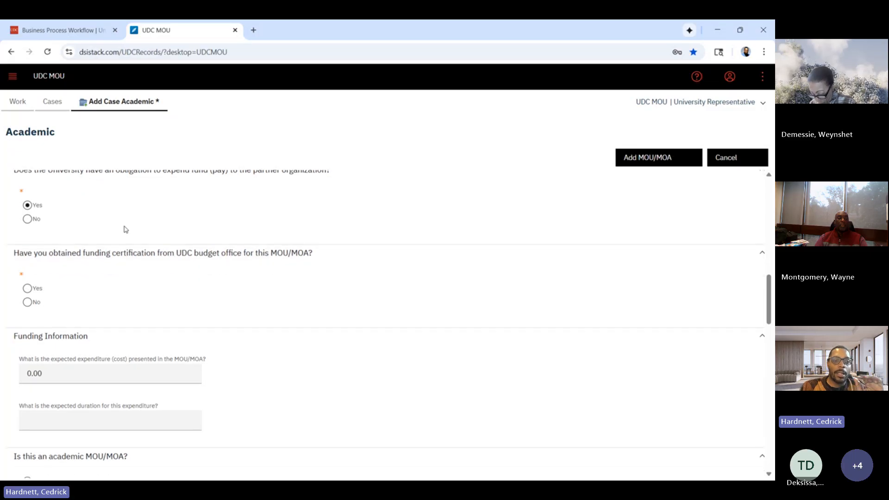
scroll(96, 225, down, 1)
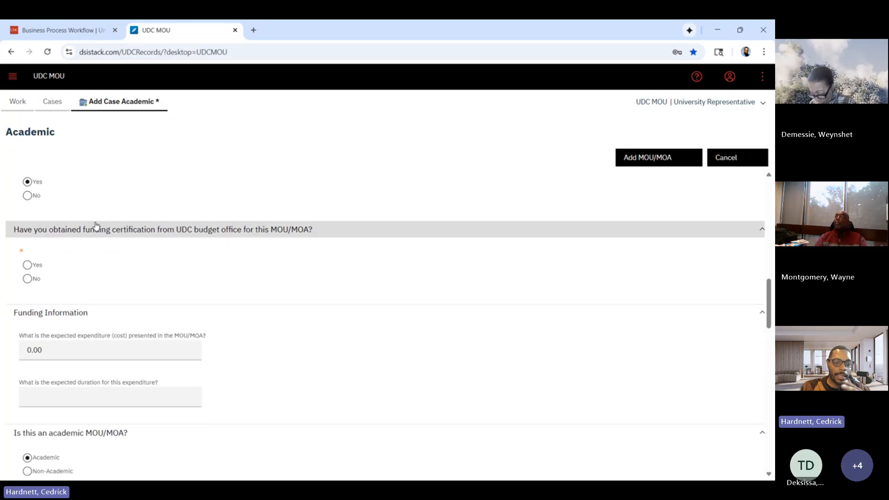
right_click(31, 267)
click(27, 265)
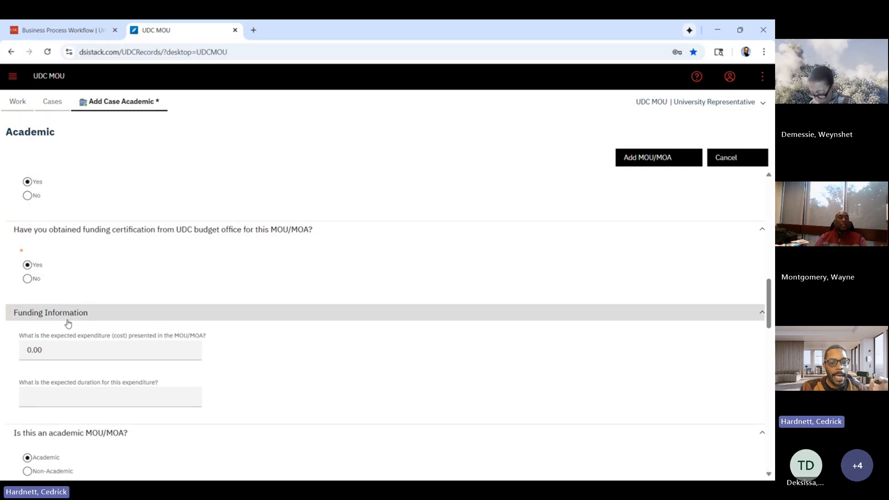
In the Funding Information section, set the expected expenditure to 10,000 and the expected duration to "1 year".
click(68, 351)
text(10,000)
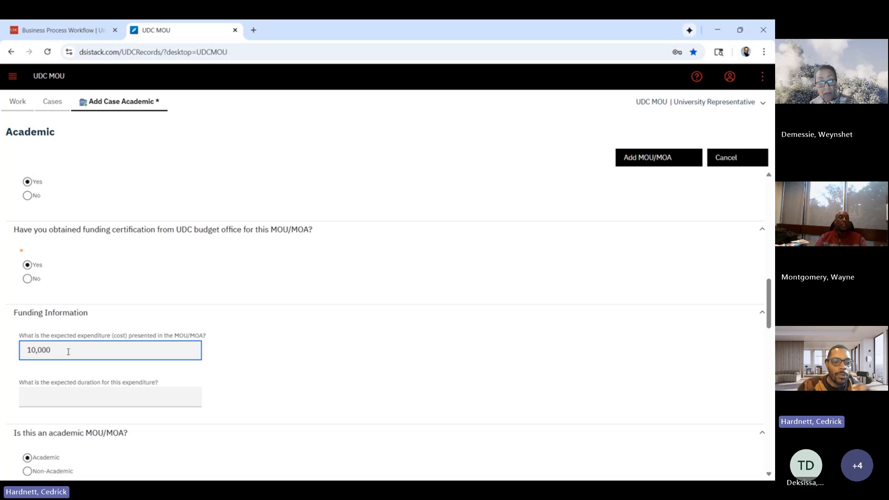
click(433, 354)
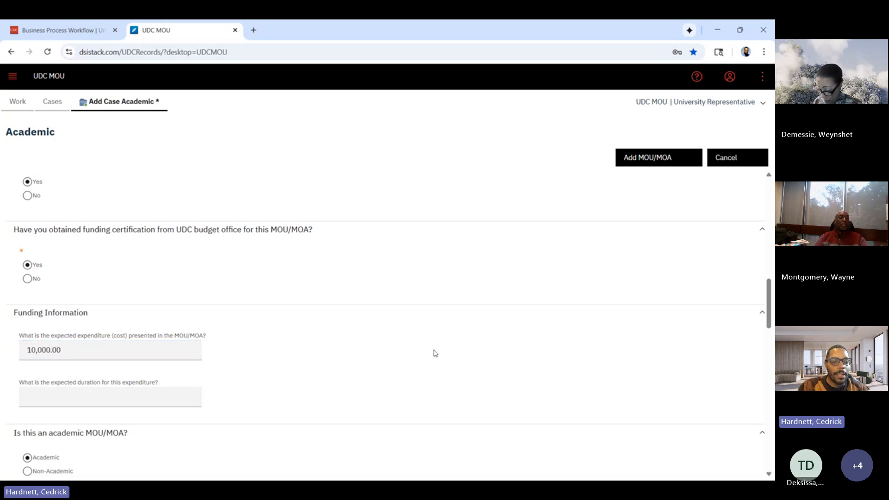
scroll(350, 360, down, 1)
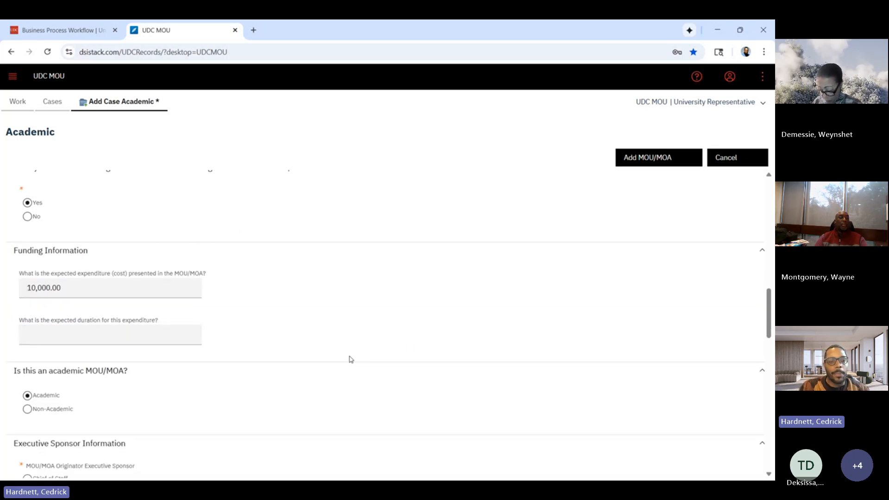
click(160, 338)
text(1)
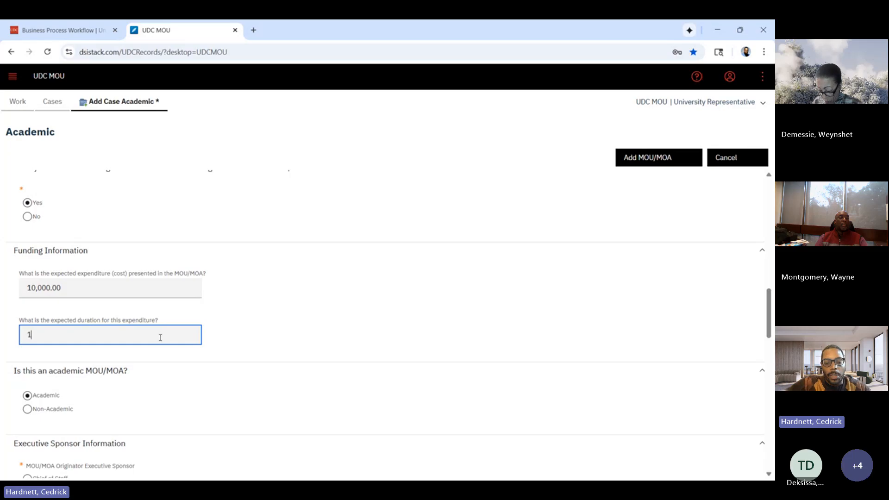
text( year)
Choose Chief Academic Officer as the MOU/MOA Originator Executive Sponsor.
scroll(160, 338, down, 1)
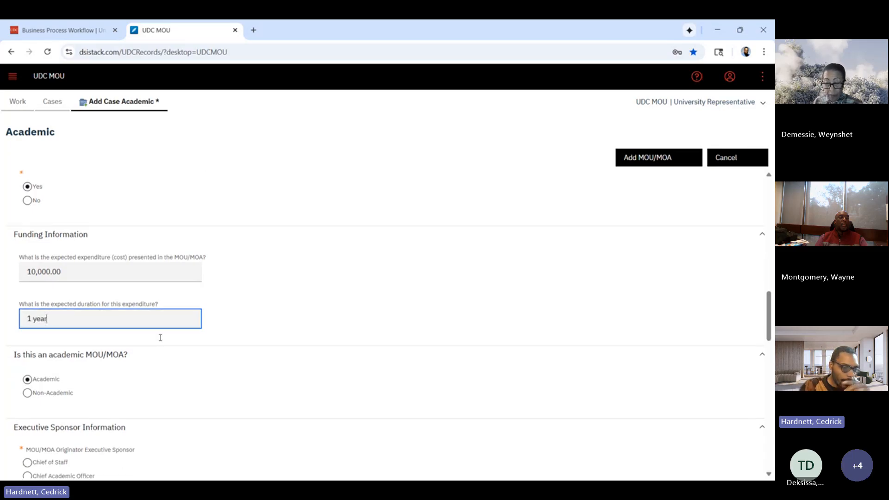
scroll(160, 337, down, 1)
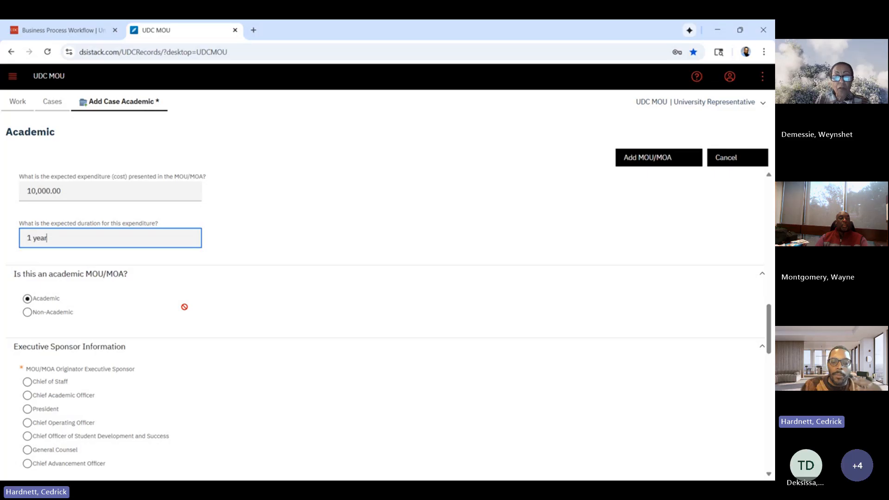
scroll(184, 306, down, 1)
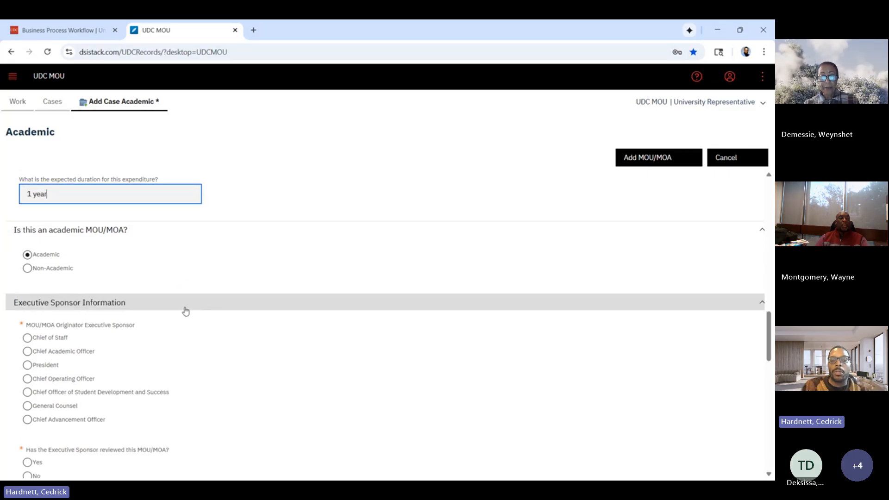
scroll(185, 311, down, 1)
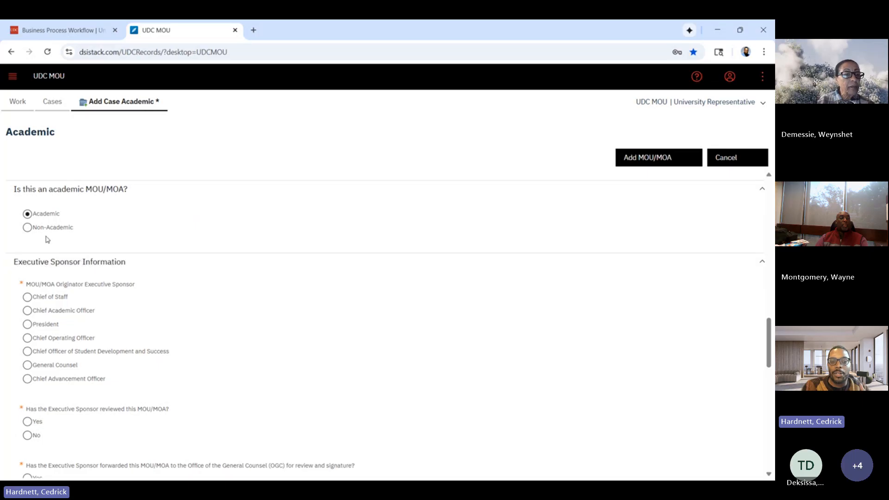
scroll(217, 316, down, 2)
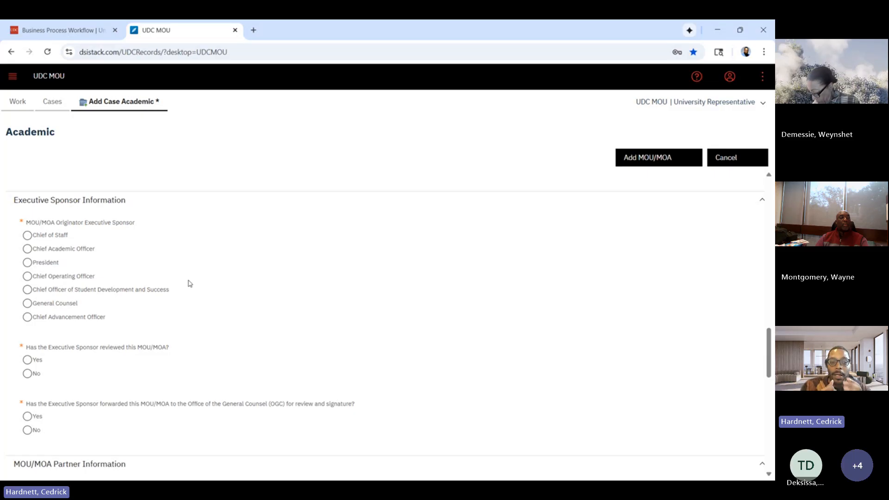
click(28, 249)
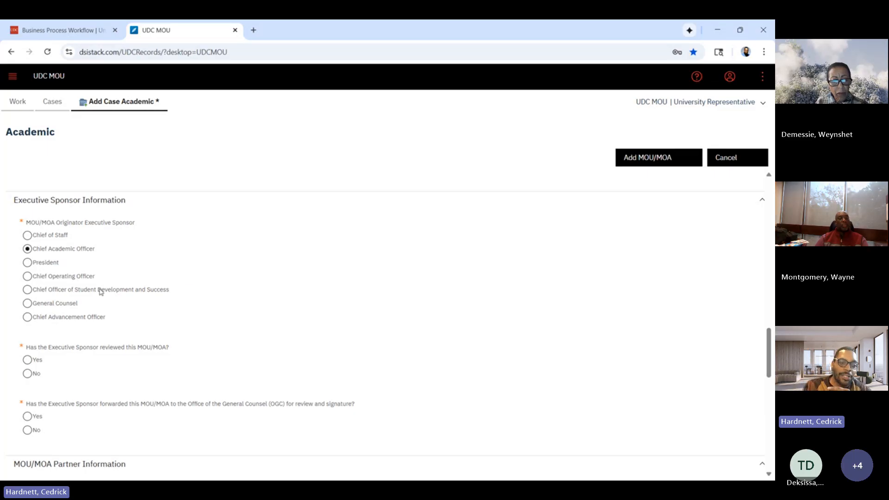
Answer No to the question whether the Executive Sponsor has reviewed this MOU/MOA.
scroll(149, 314, down, 3)
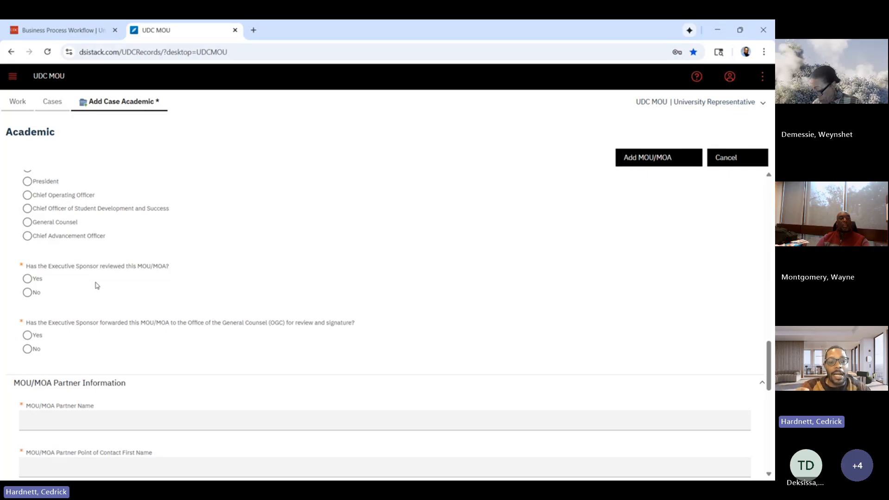
click(28, 292)
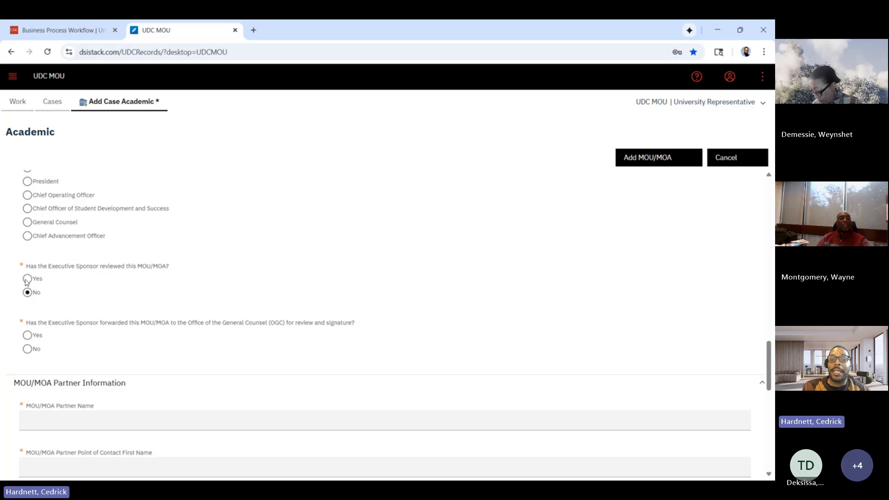
click(27, 279)
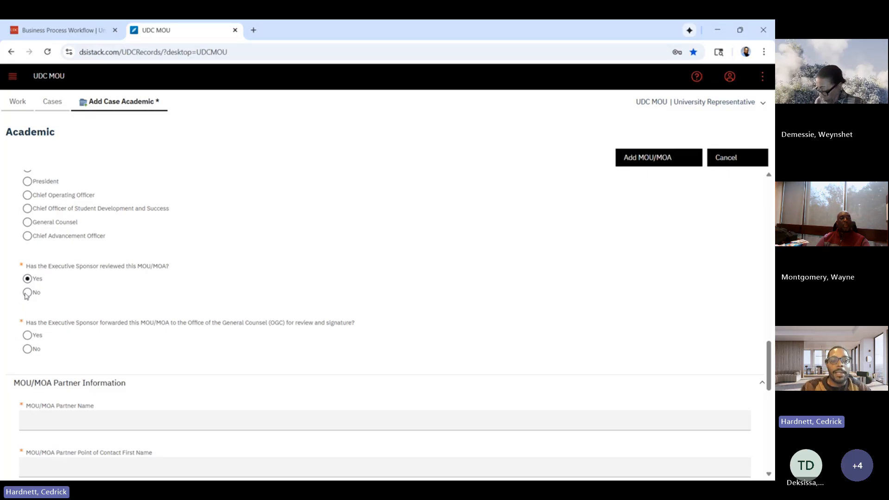
click(26, 295)
Answer No to whether the Executive Sponsor forwarded this MOU/MOA to the Office of the General Counsel for review and signature.
scroll(26, 296, up, 1)
scroll(27, 296, down, 1)
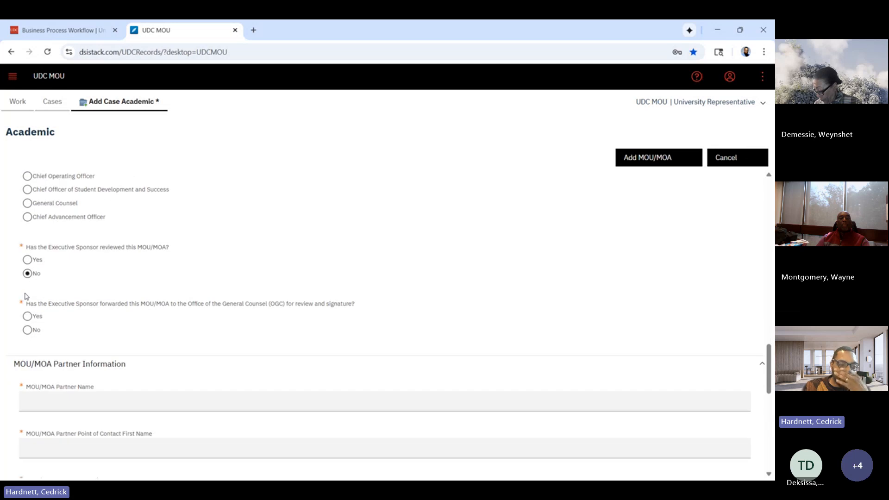
scroll(26, 296, down, 1)
scroll(25, 295, up, 3)
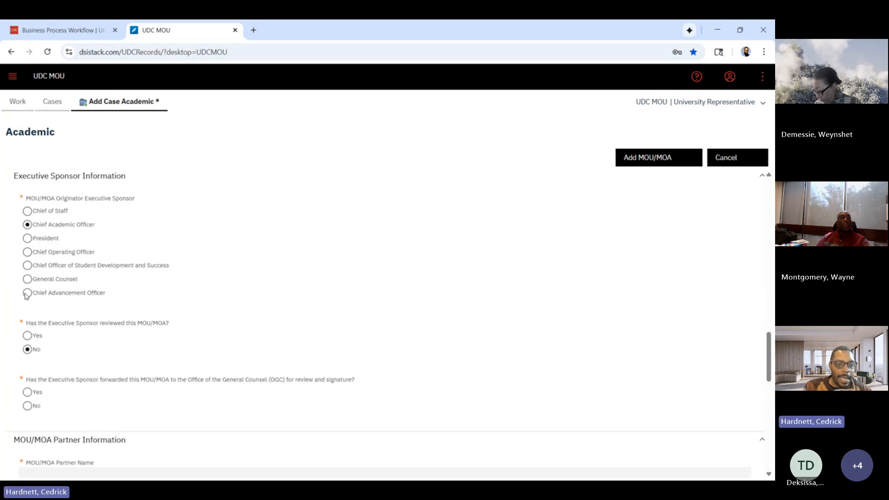
scroll(79, 362, down, 2)
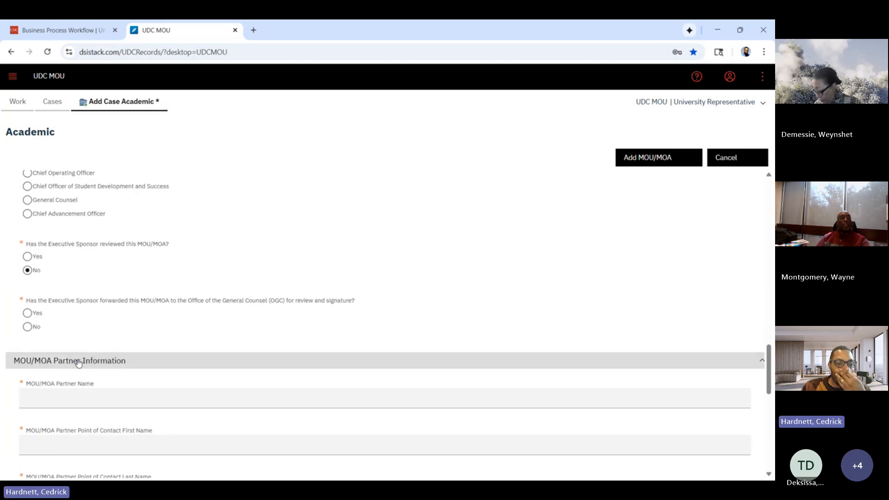
Enter "Test LLC" as the MOU/MOA Partner Name in the partner information section.
scroll(74, 298, down, 1)
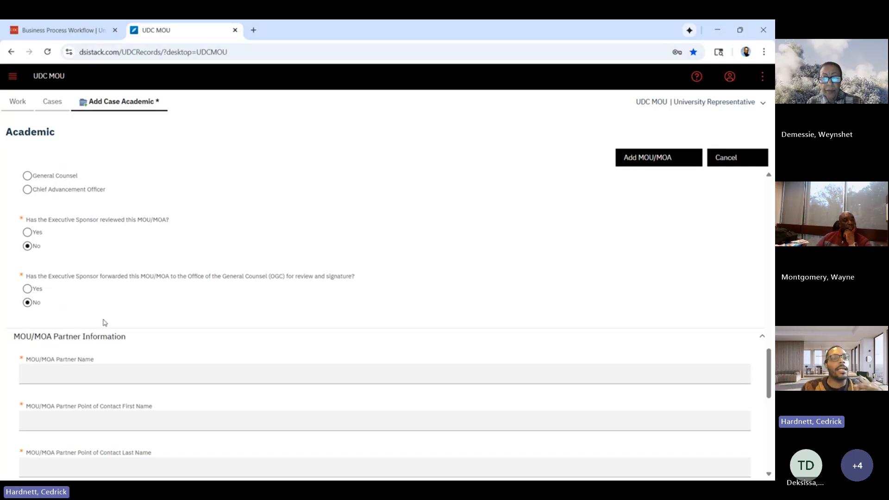
scroll(294, 310, down, 2)
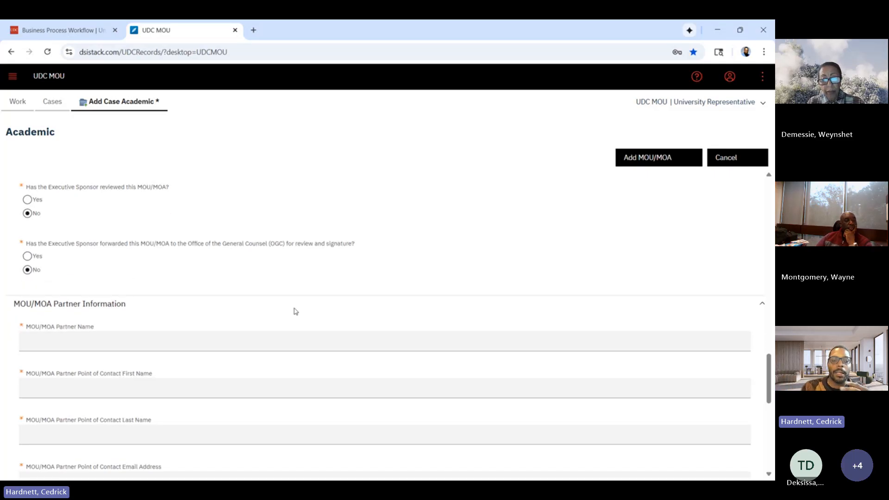
scroll(296, 311, down, 1)
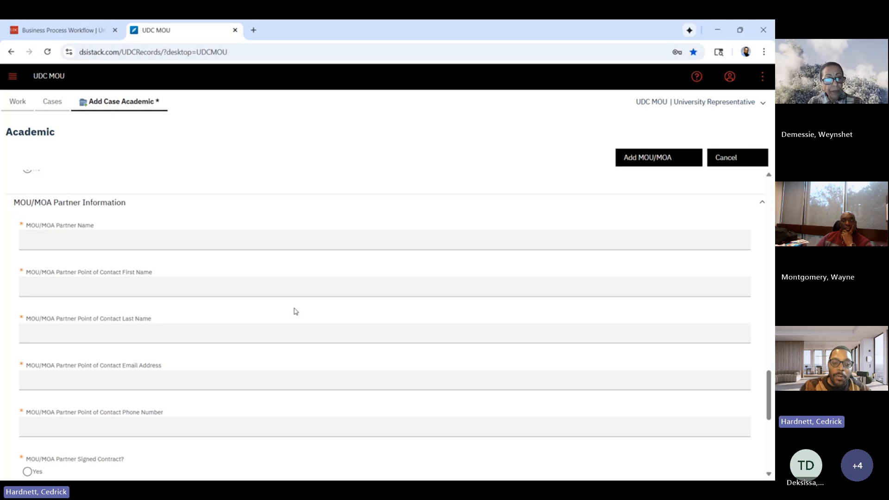
right_click(304, 238)
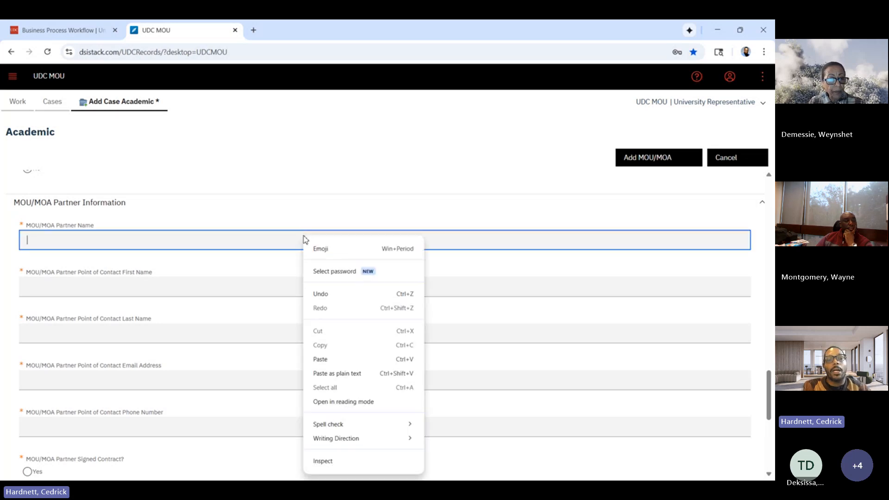
click(242, 246)
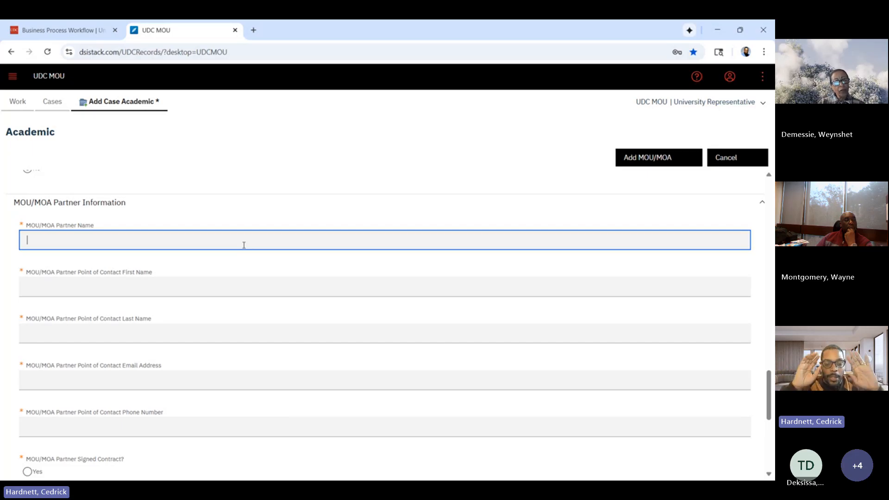
text(Test)
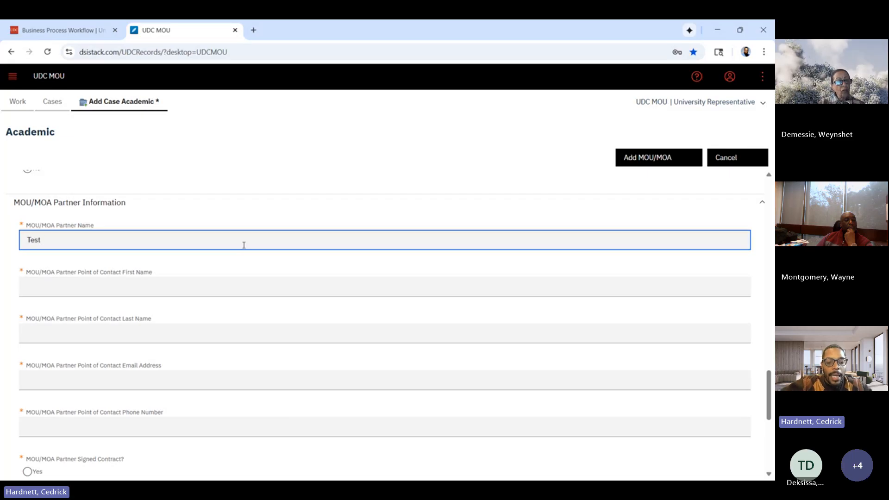
text( LLC)
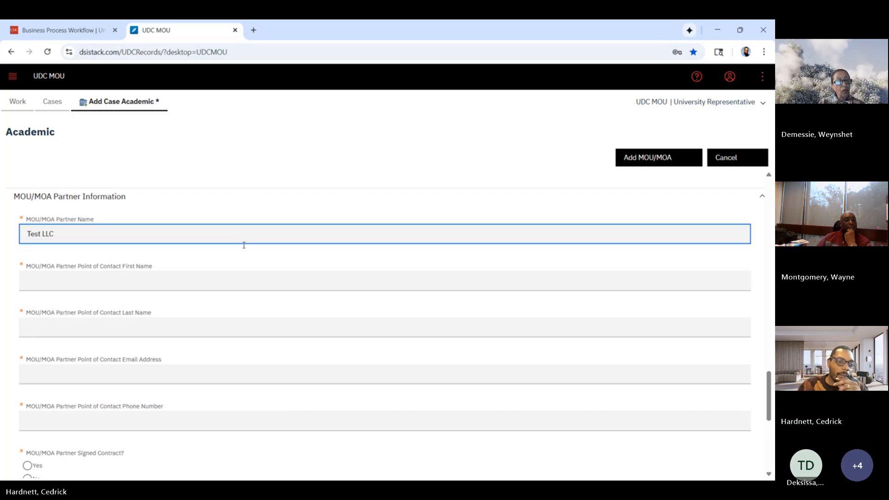
Enter the first name of the MOU/MOA partner's point of contact in the partner information section.
click(200, 275)
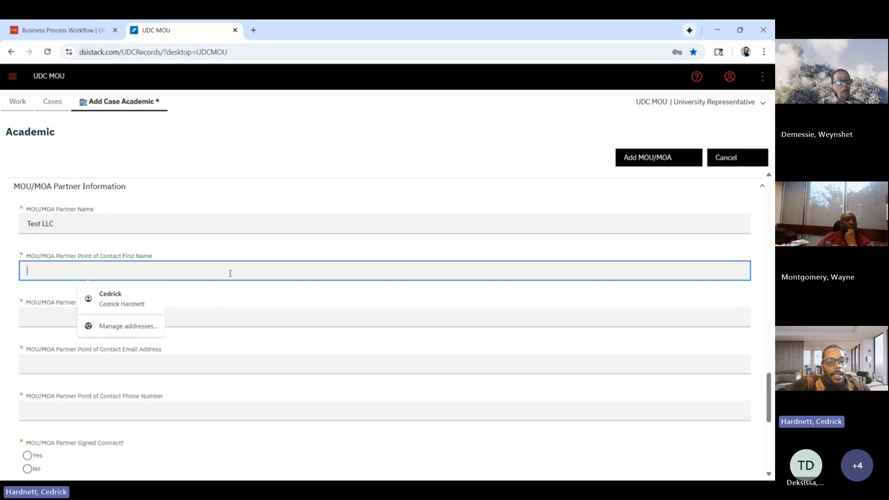
text(TEs)
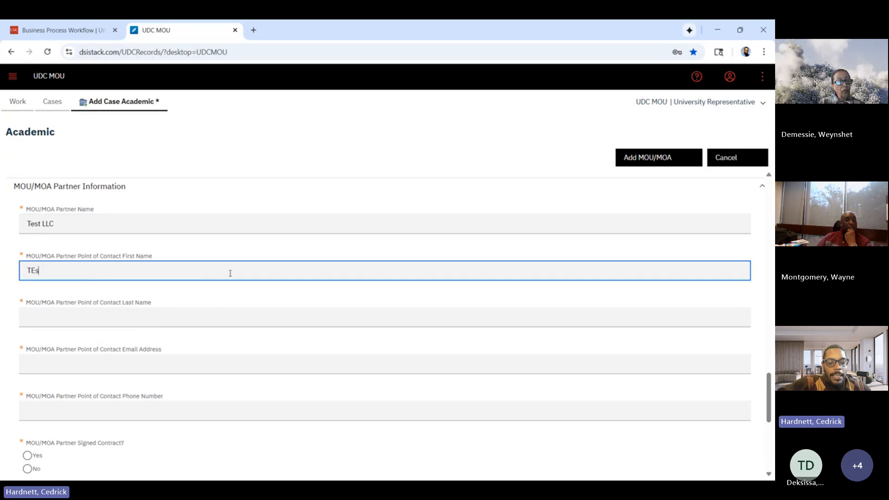
text(tany)
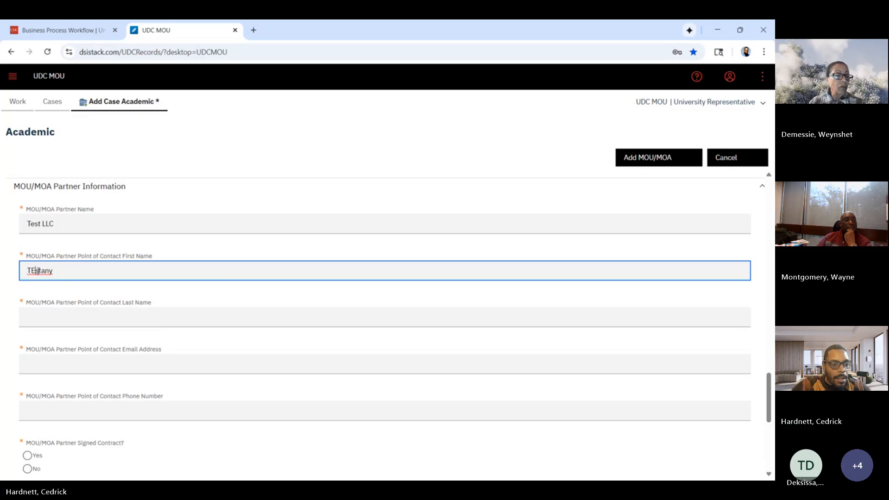
key(Left)
key(BackSpace)
text(s)
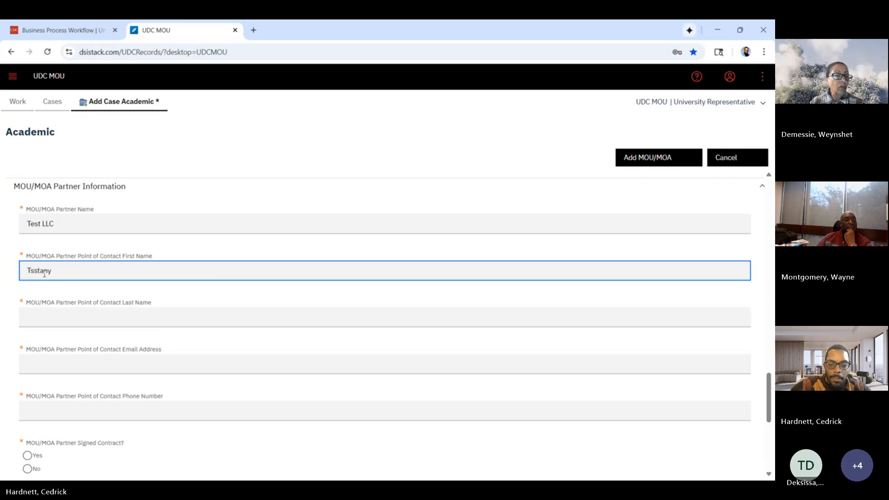
key(BackSpace)
text(e)
Enter the last name of the MOU/MOA partner's point of contact.
click(69, 316)
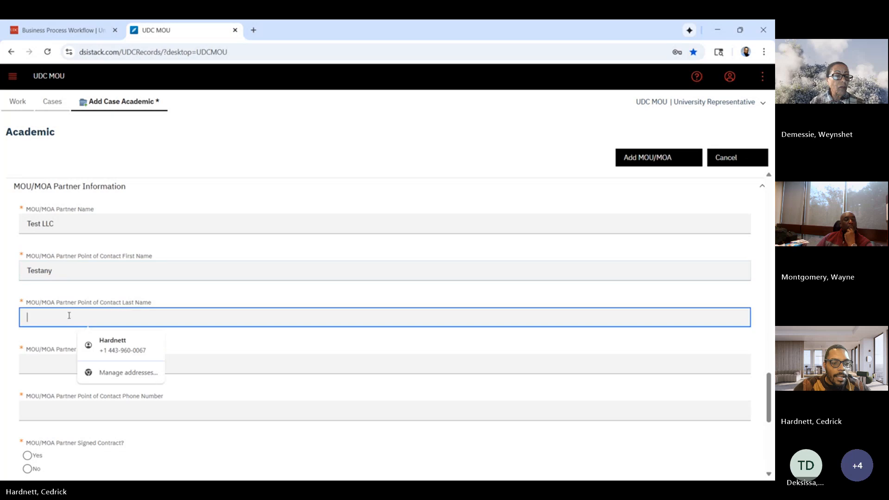
text(TEsterso)
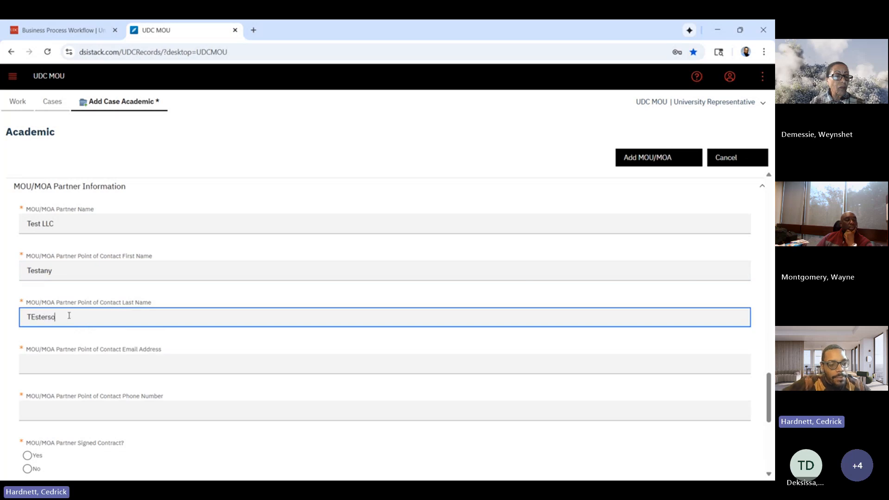
text(n)
click(31, 317)
key(BackSpace)
text(e)
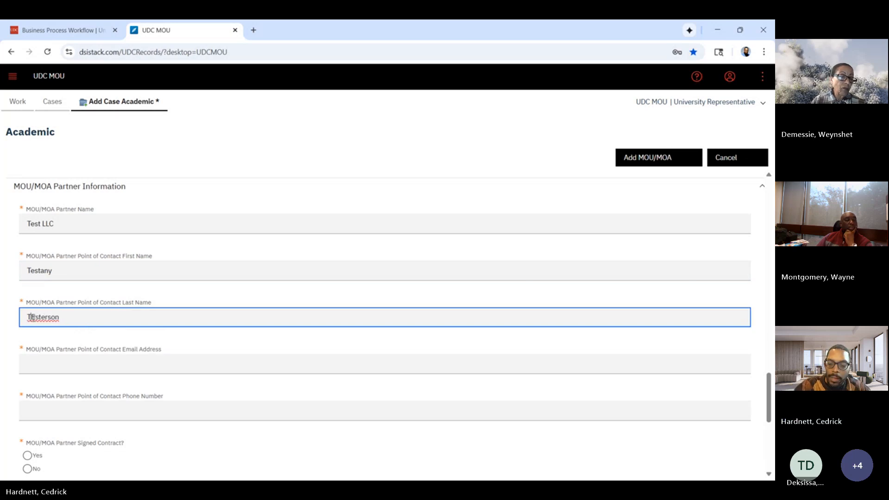
Fill in the email address of the MOU/MOA partner's point of contact.
scroll(33, 318, down, 1)
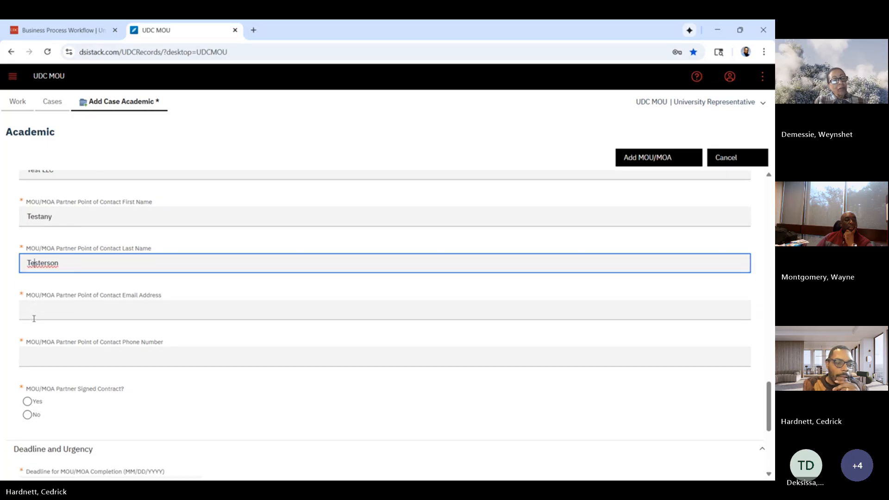
click(36, 312)
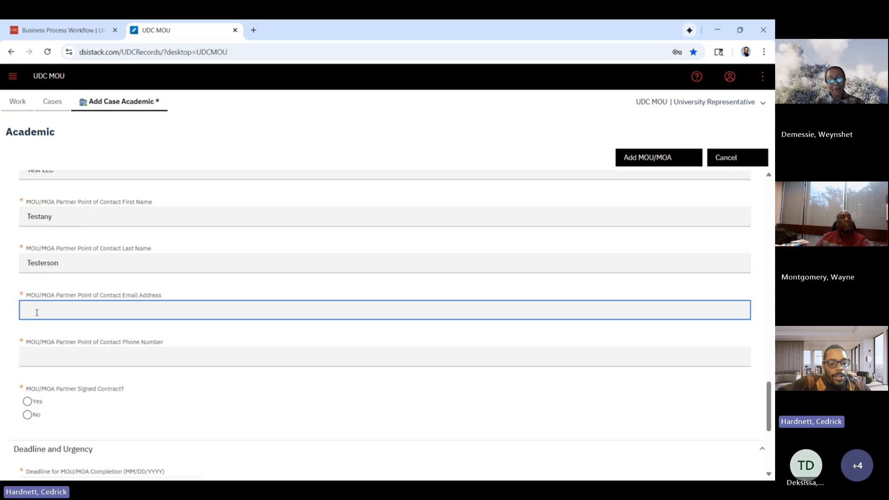
text(test@test)
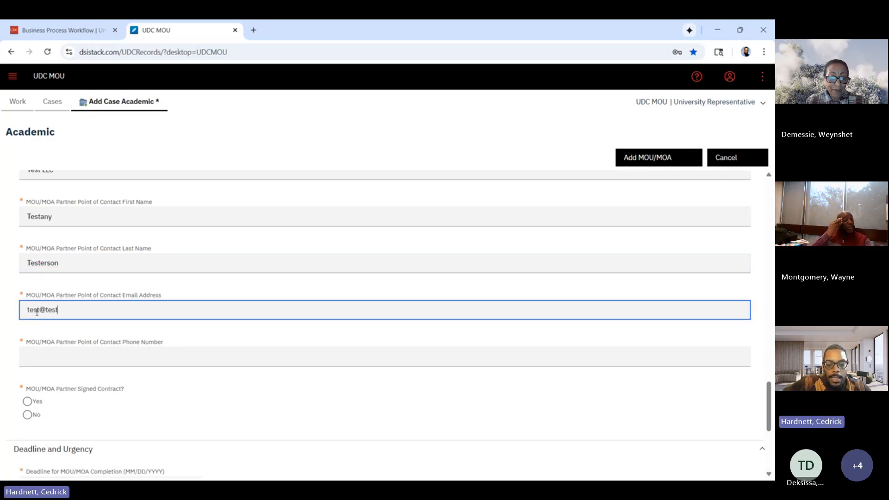
text(.net)
Enter the partner contact's phone number and answer No to whether the MOU/MOA partner signed the contract.
scroll(37, 312, down, 1)
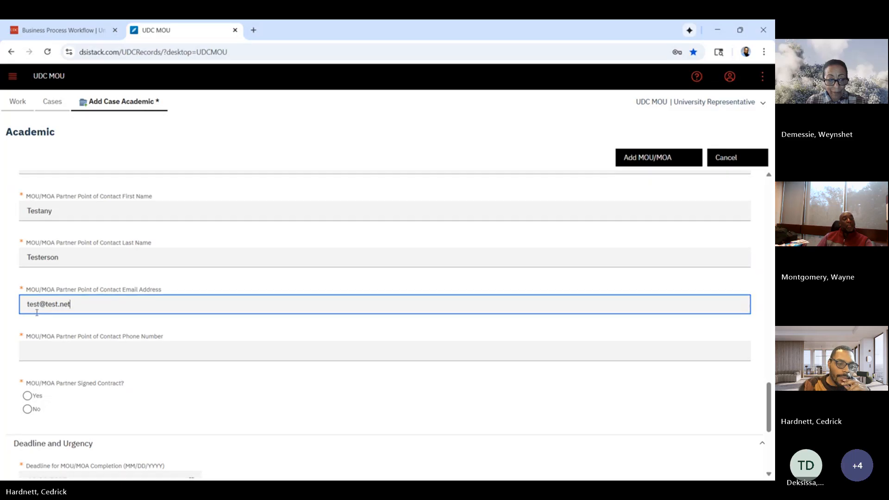
click(57, 339)
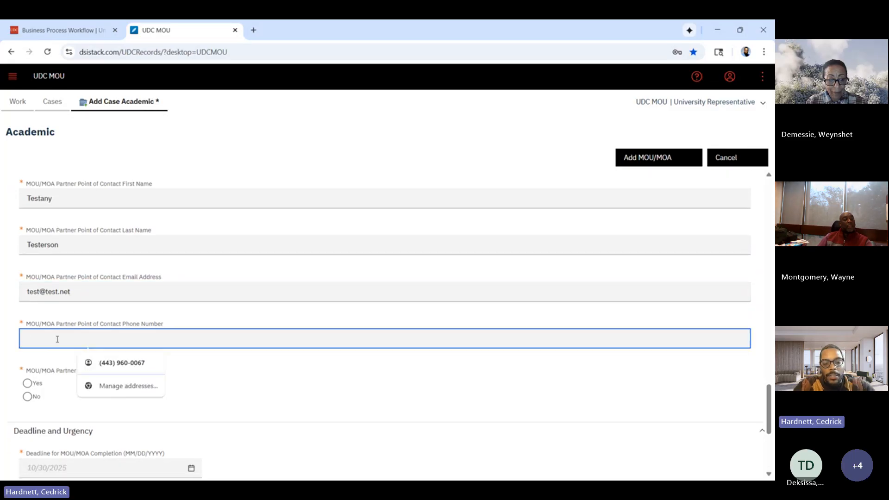
text(555-555)
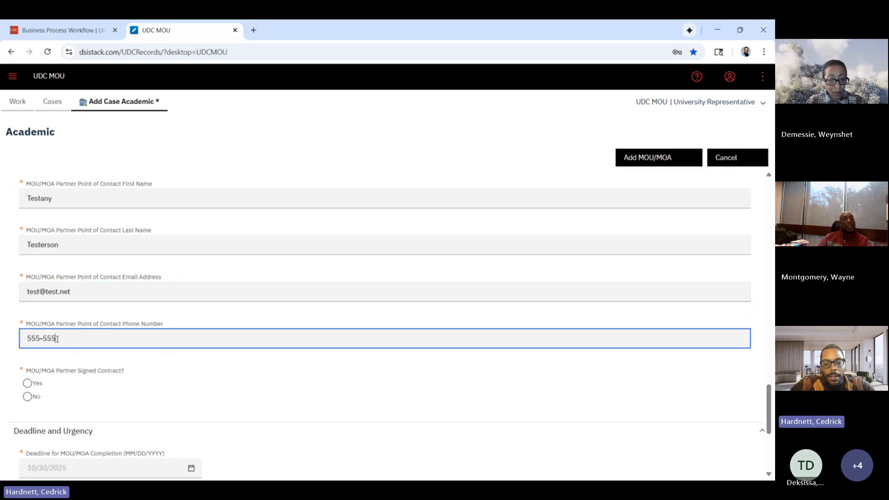
text(-5555)
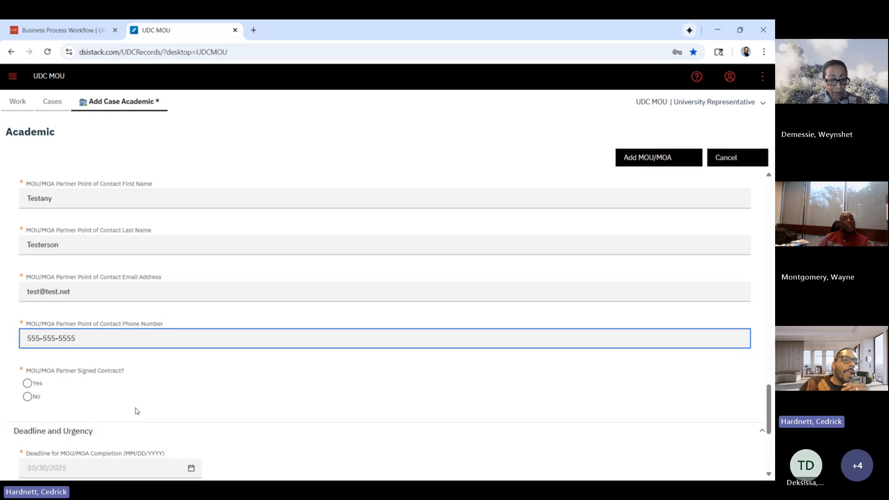
scroll(137, 410, down, 1)
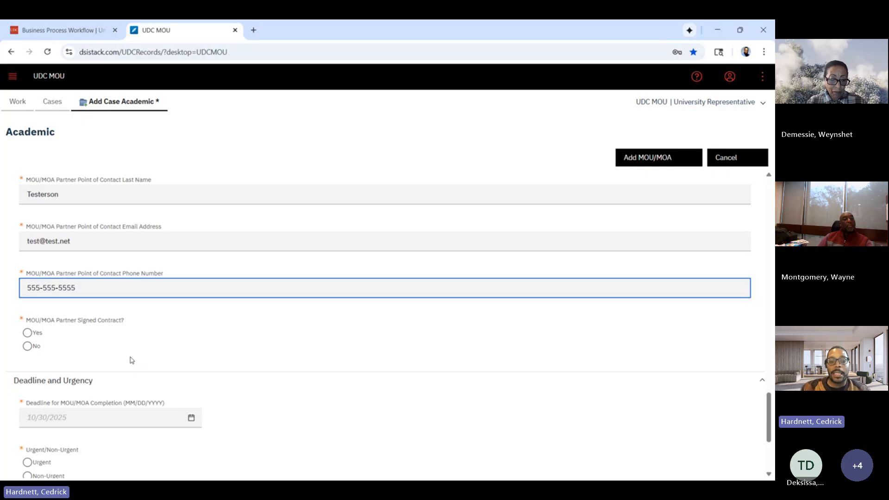
click(27, 346)
Set the deadline for MOU/MOA completion to 11/13/2025 and mark the request as Urgent.
scroll(317, 353, down, 1)
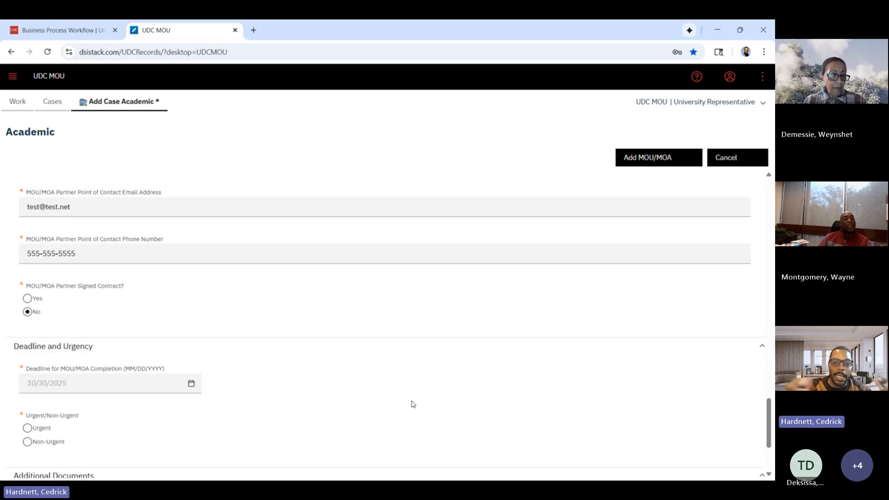
scroll(413, 404, down, 1)
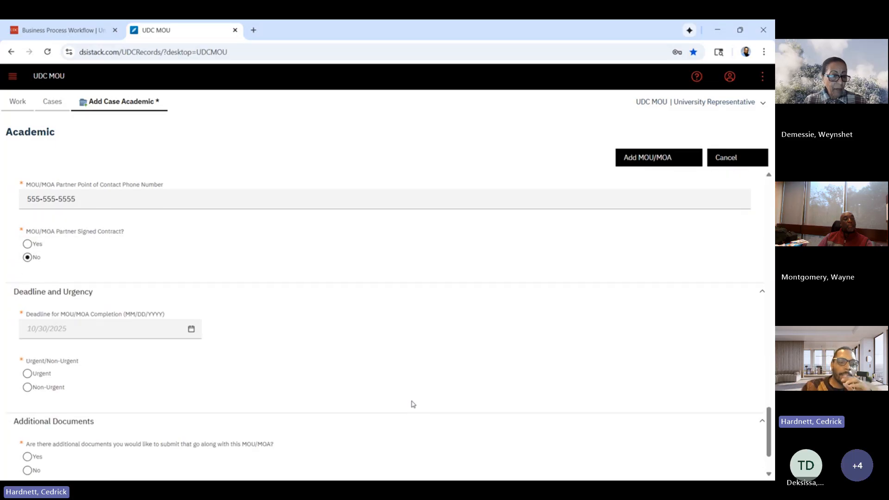
scroll(413, 404, down, 1)
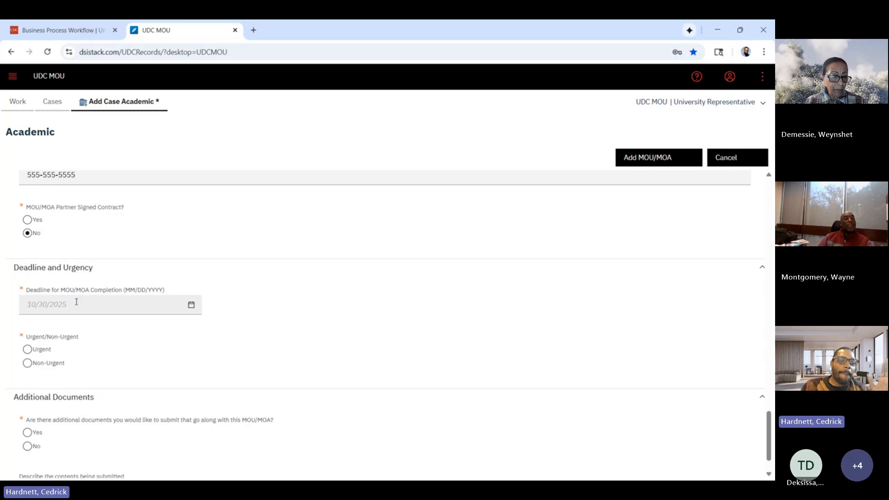
click(191, 306)
click(195, 324)
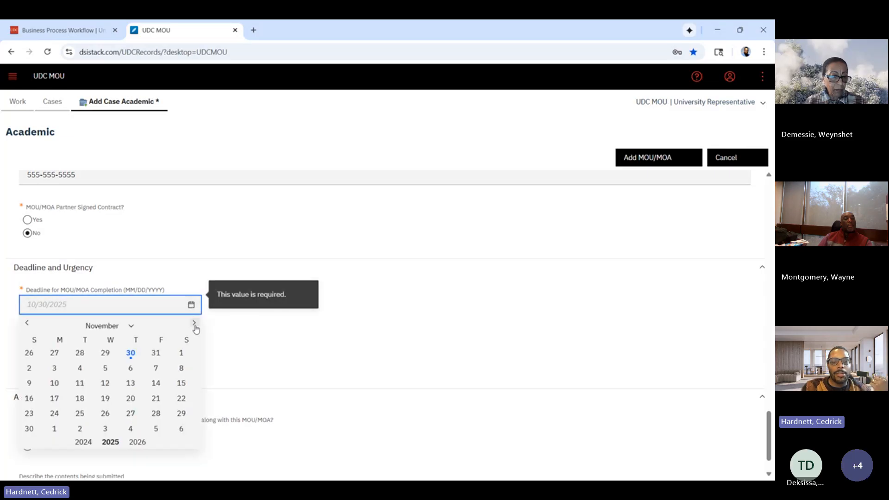
click(130, 383)
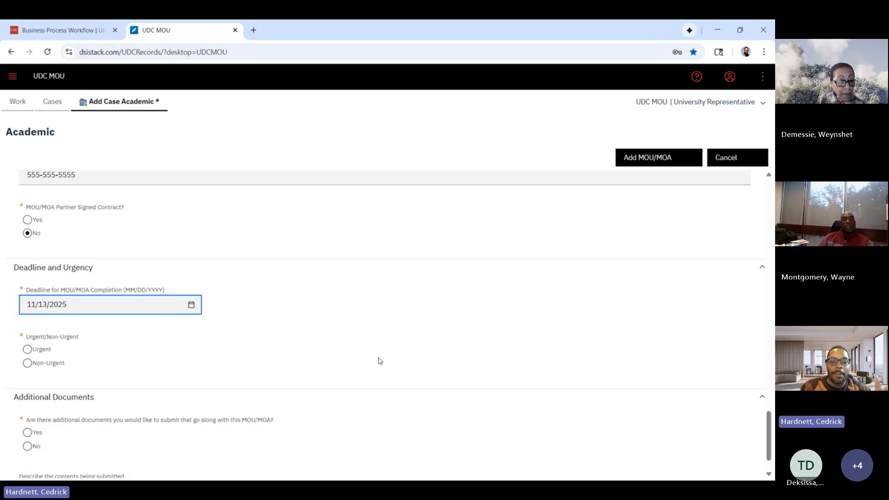
scroll(380, 360, down, 1)
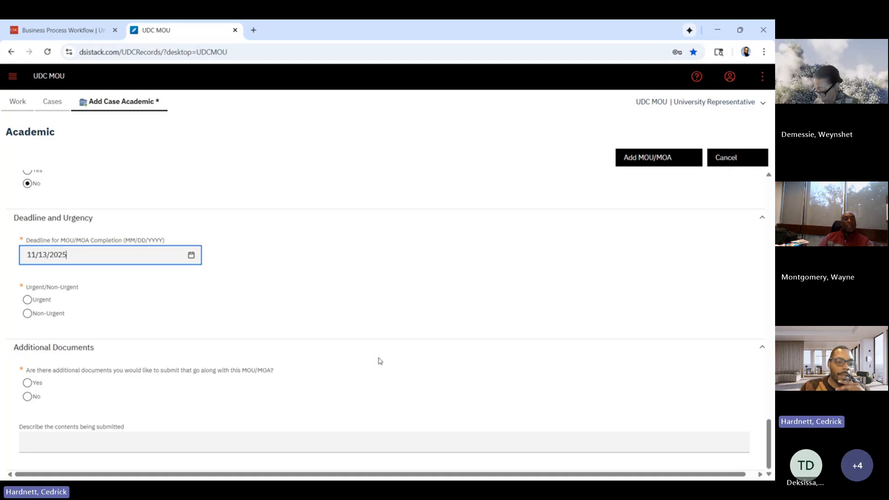
click(28, 300)
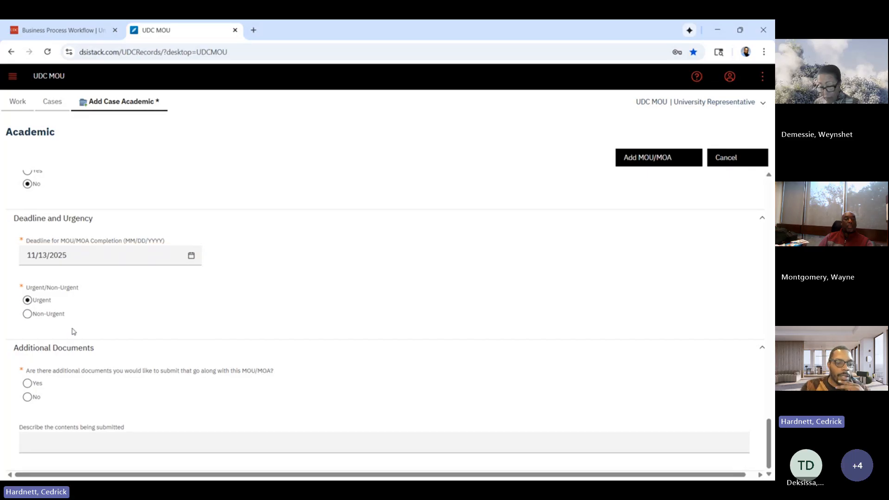
Answer Yes to submitting additional documents and describe the contents as "MOU proposal confirmation email".
click(27, 383)
click(91, 435)
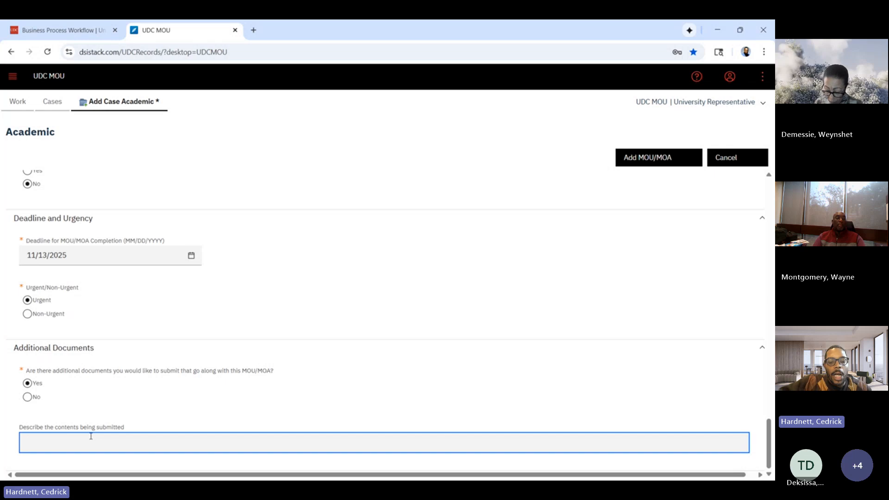
text(Confirmation)
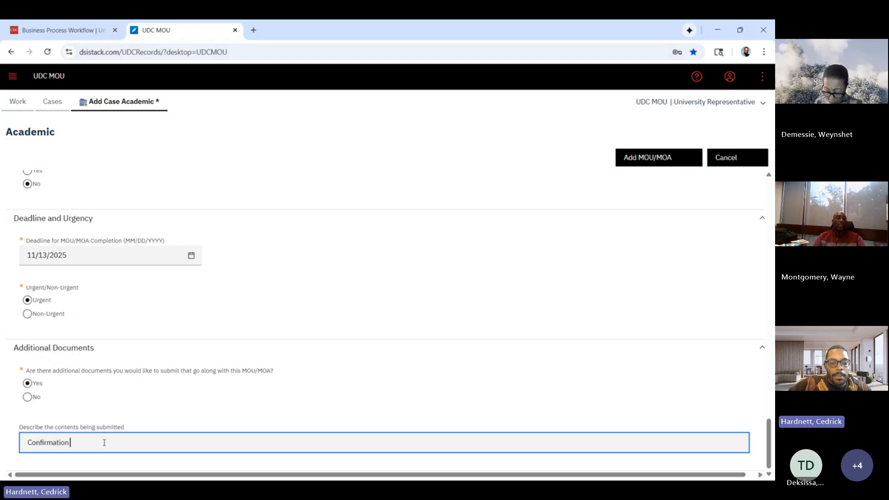
key(BackSpace)
key(BackSpace)
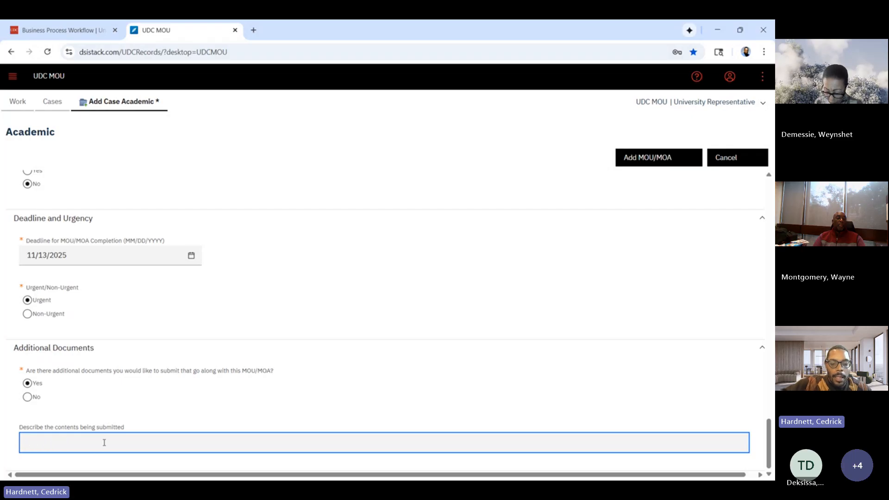
text(MOU proposal c)
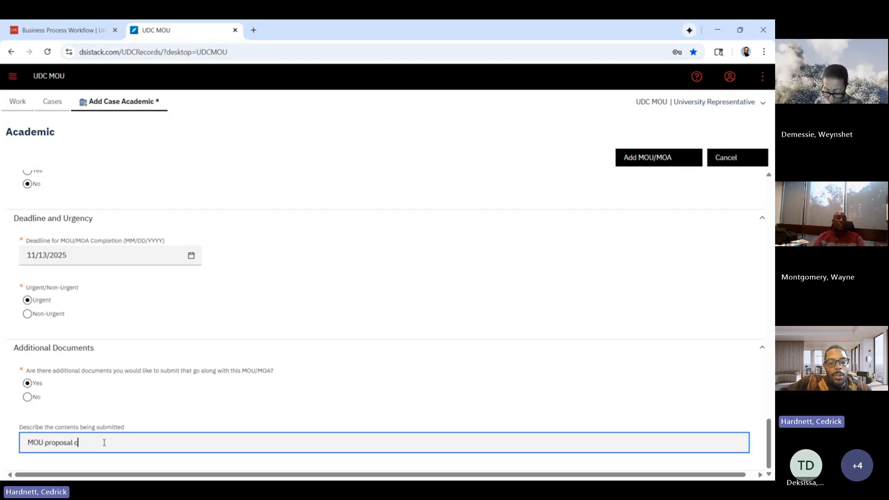
text(onfirmation email)
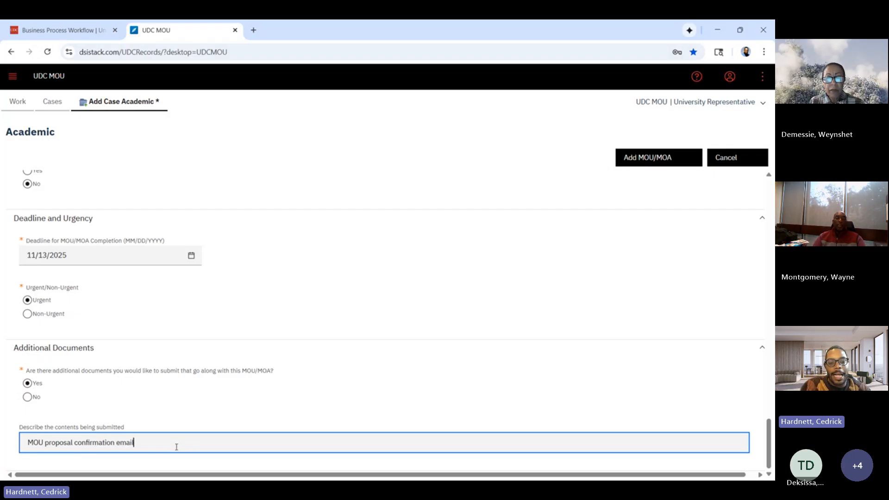
Clear the description of the submitted contents and answer No to whether there are additional documents for this MOU/MOA.
key(ctrl+shift+Left)
key(ctrl+shift+Left)
key(ctrl+shift+Left)
key(ctrl+shift+Left)
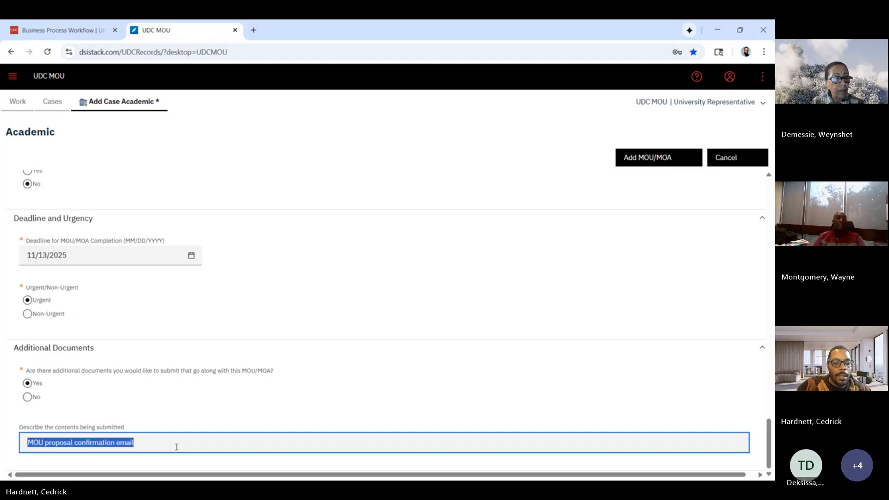
key(BackSpace)
click(28, 397)
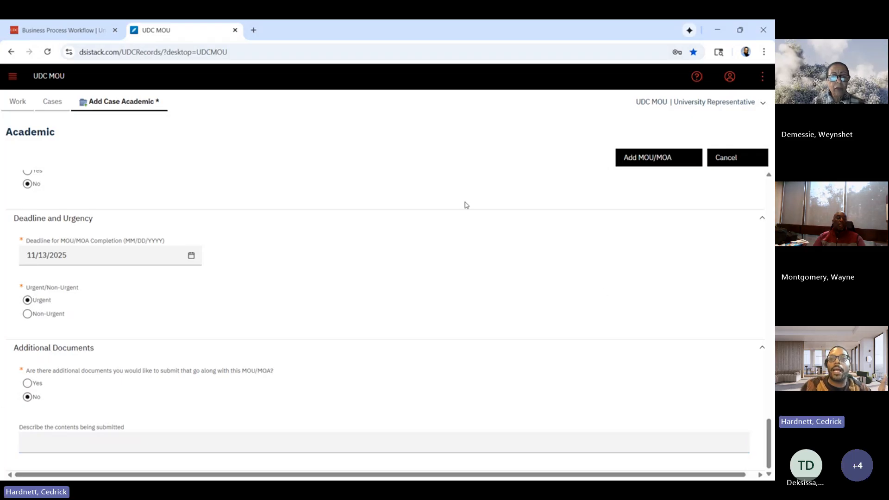
Submit the completed Academic MOU/MOA request, dismiss the notice and reload the page to refresh the My Work list.
scroll(597, 331, up, 15)
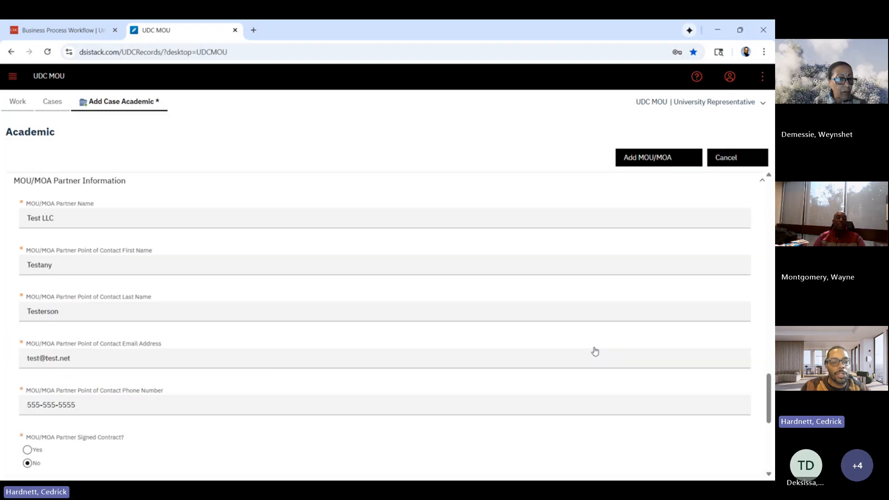
scroll(595, 350, up, 10)
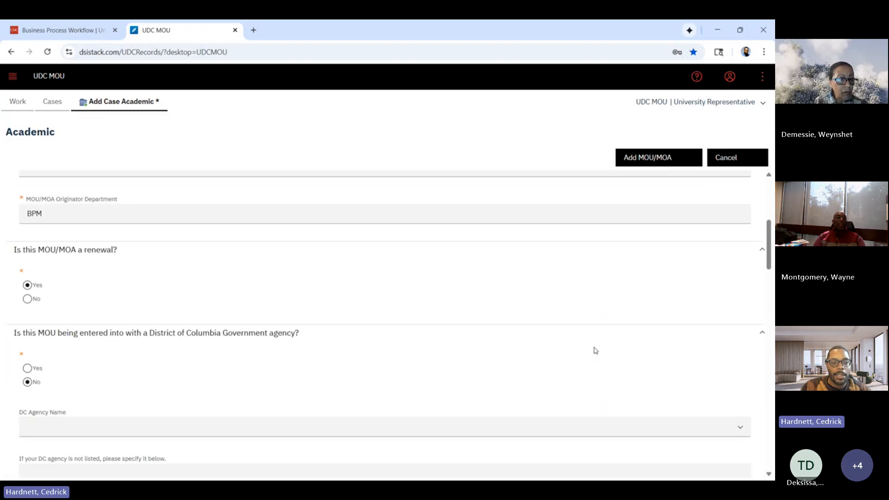
scroll(595, 350, down, 11)
scroll(594, 350, down, 10)
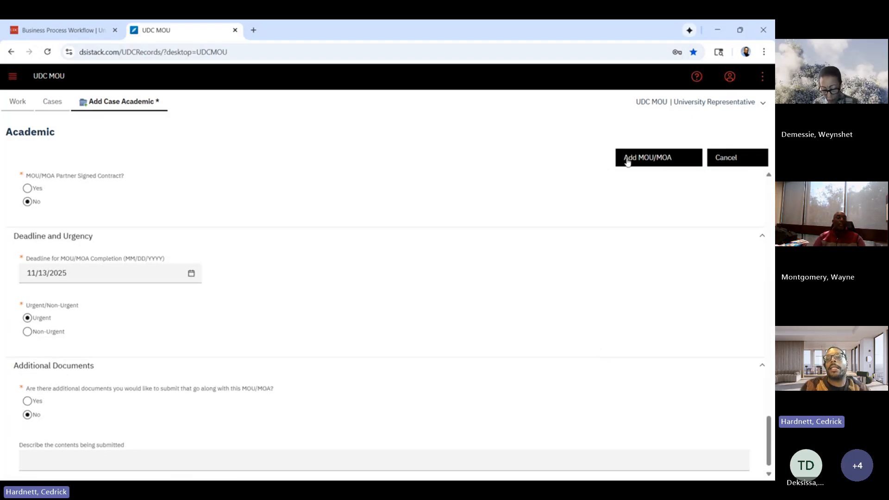
click(668, 161)
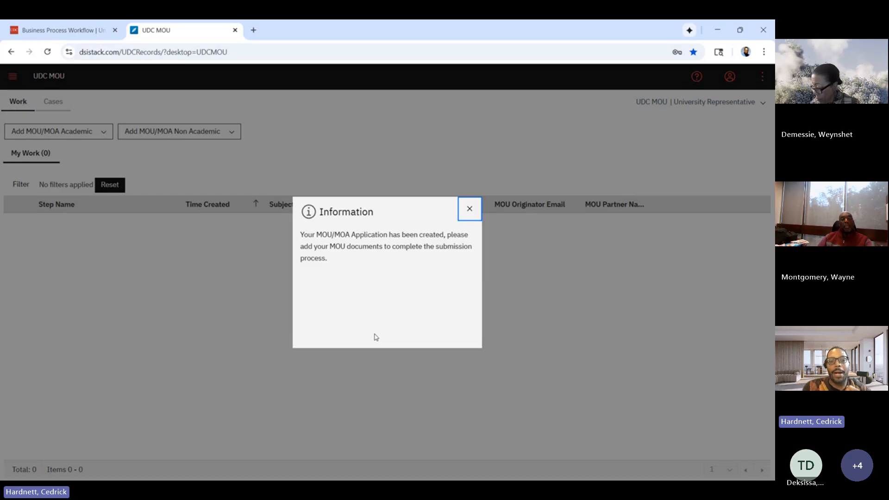
click(468, 208)
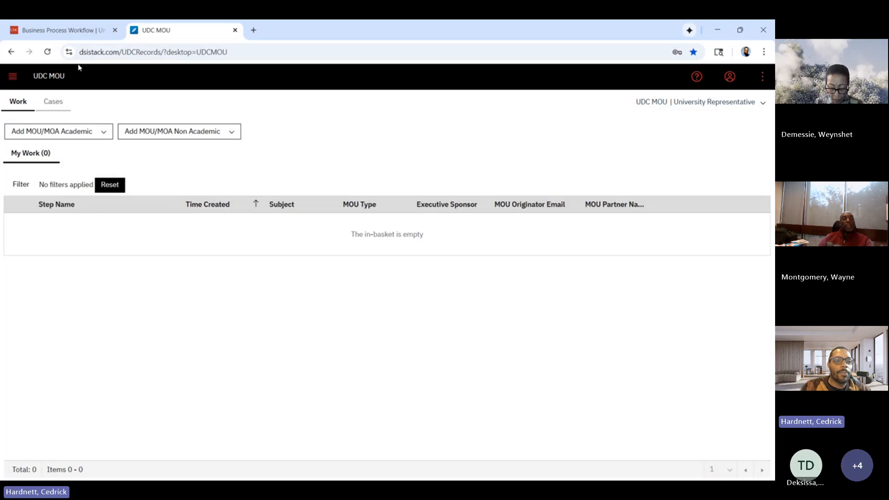
click(46, 53)
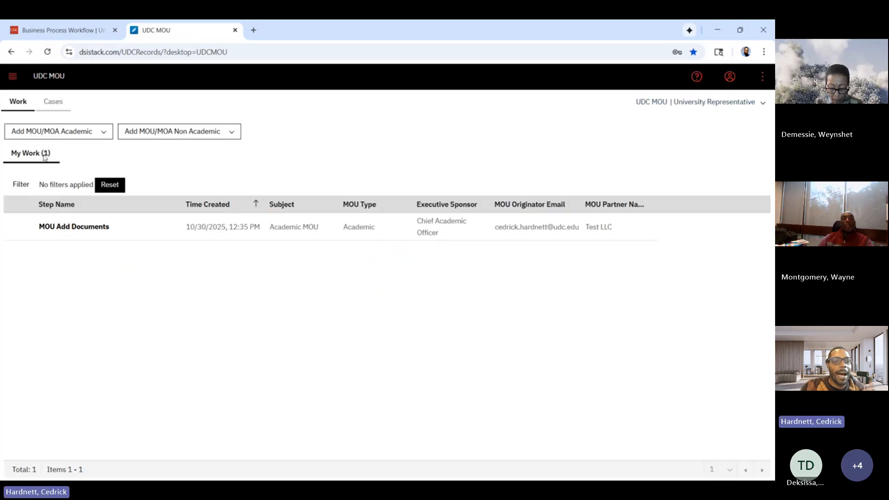
Open the MOU Add Documents work item for Test LLC and review its submitted request details, from originator through funding and partner information.
click(89, 227)
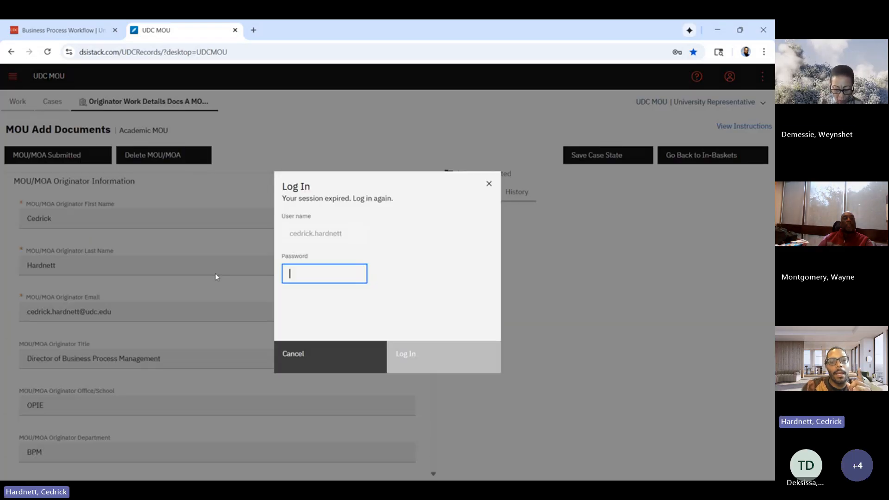
click(428, 360)
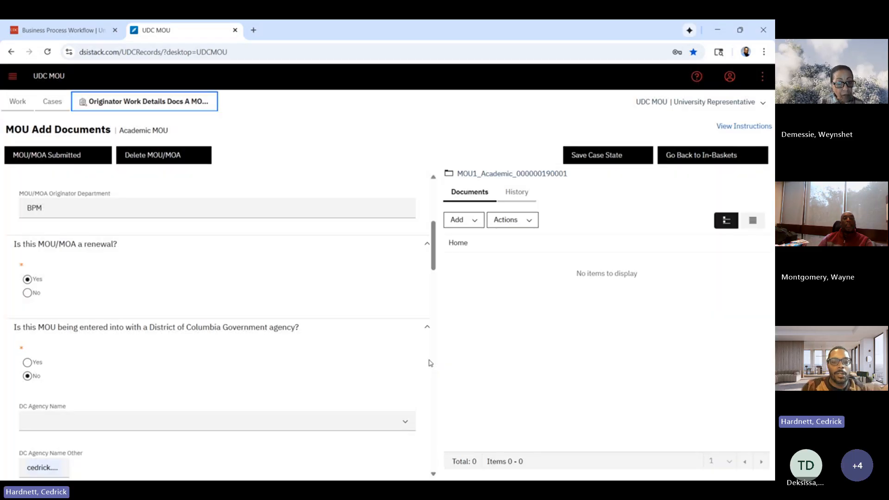
scroll(384, 276, down, 5)
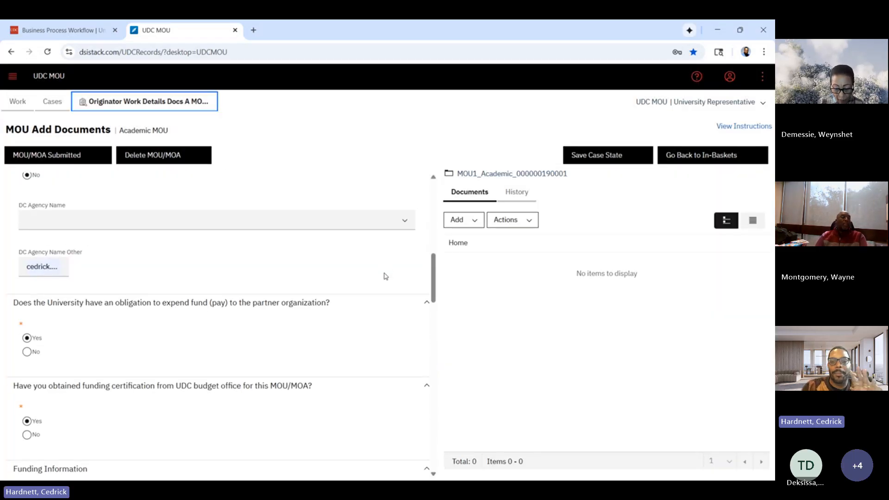
scroll(384, 276, up, 5)
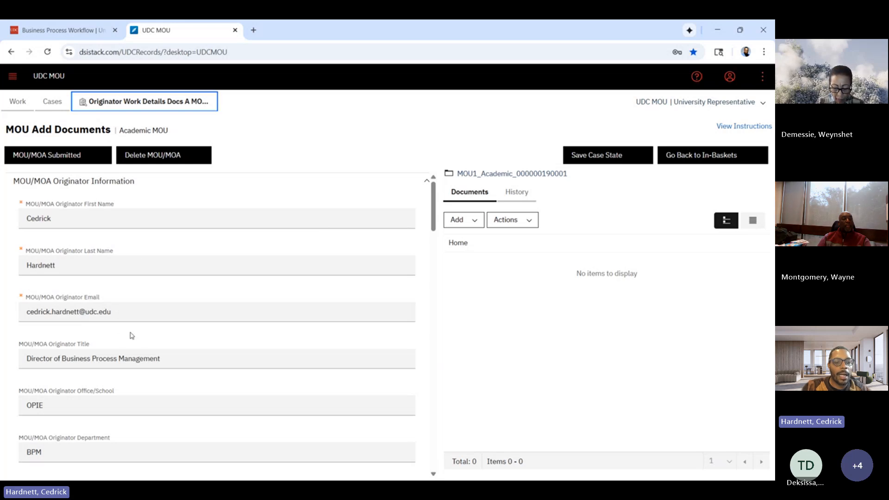
double_click(84, 220)
click(169, 241)
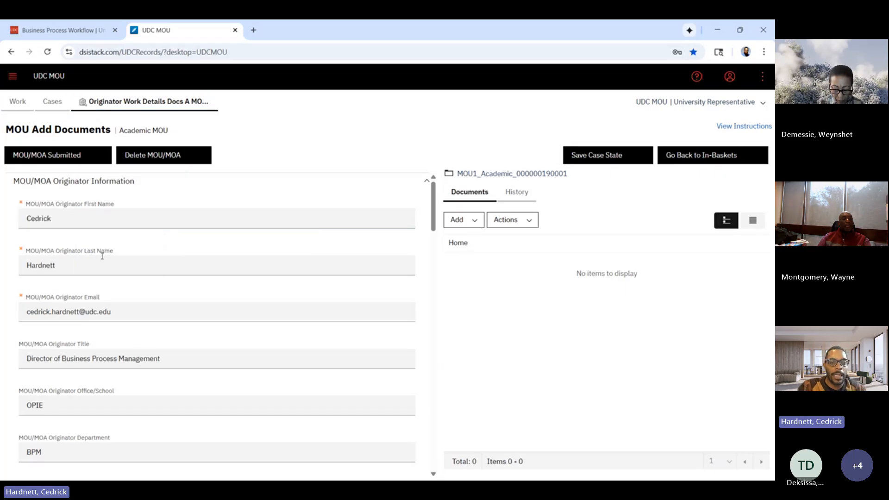
scroll(100, 256, down, 1)
scroll(98, 262, down, 10)
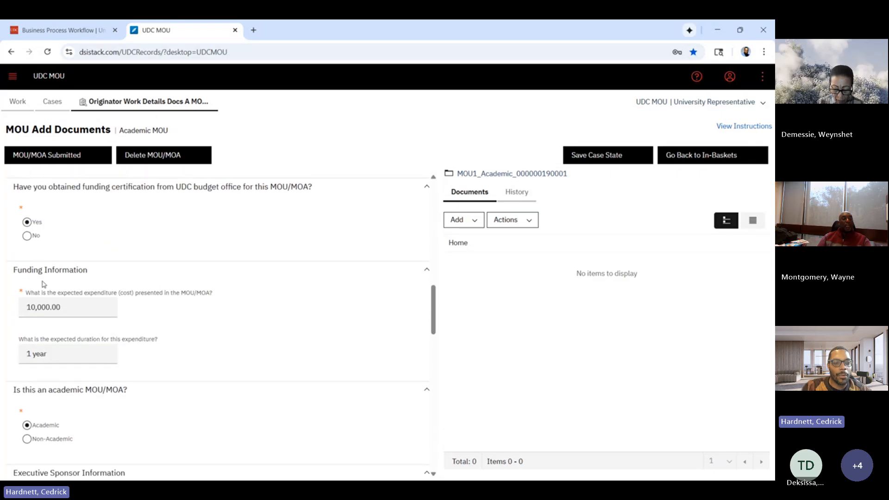
scroll(154, 368, down, 15)
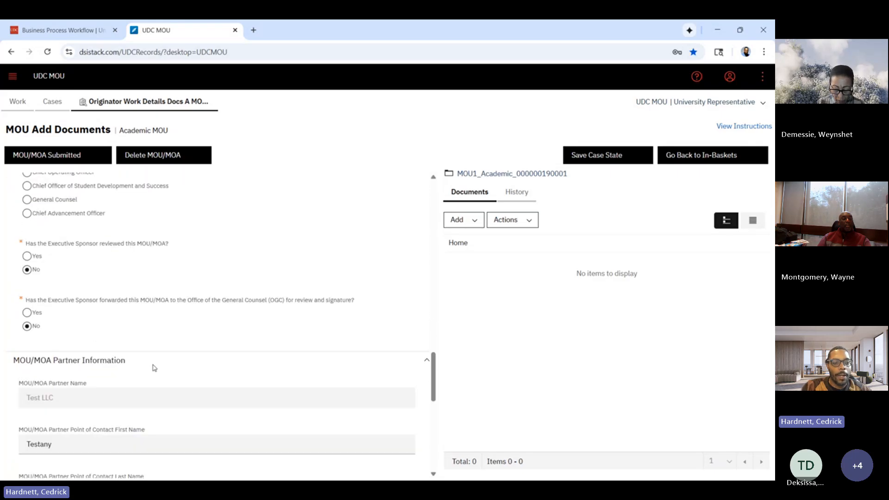
scroll(154, 368, down, 2)
scroll(154, 368, up, 20)
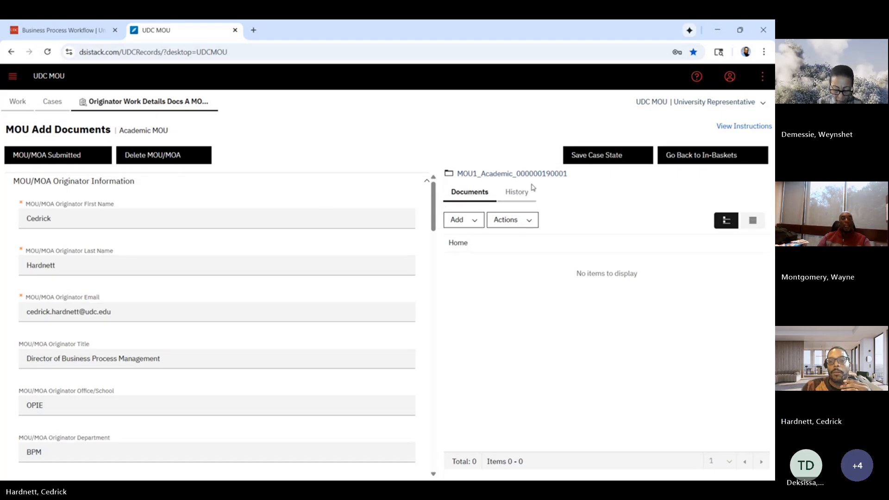
Add MOU For Signature.docx from the local Training Docs folder to the case with MOU Document as its document type.
click(470, 221)
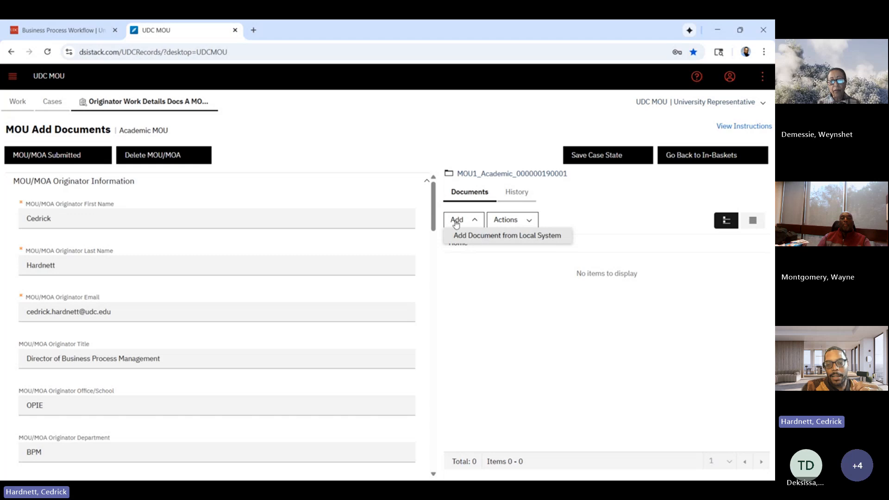
click(486, 236)
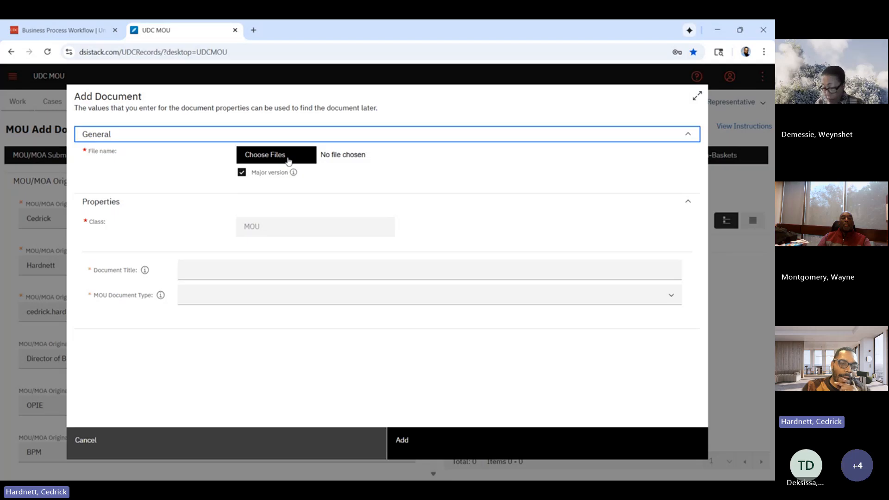
click(288, 160)
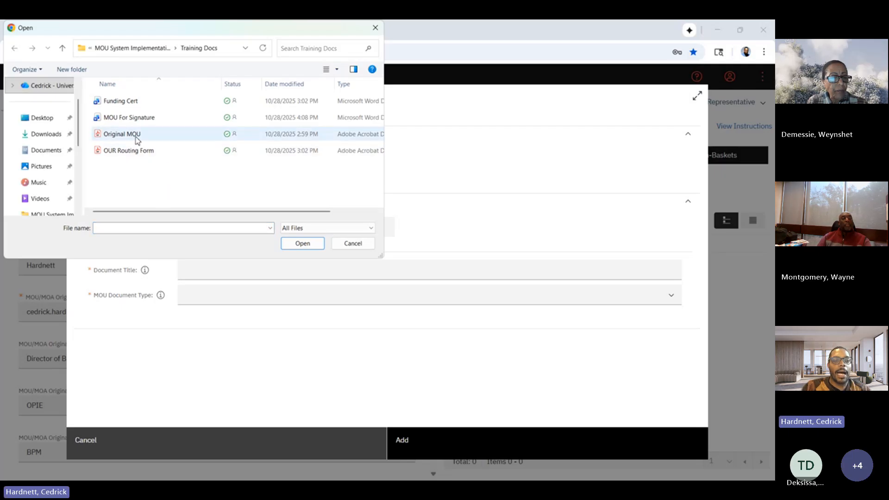
click(130, 120)
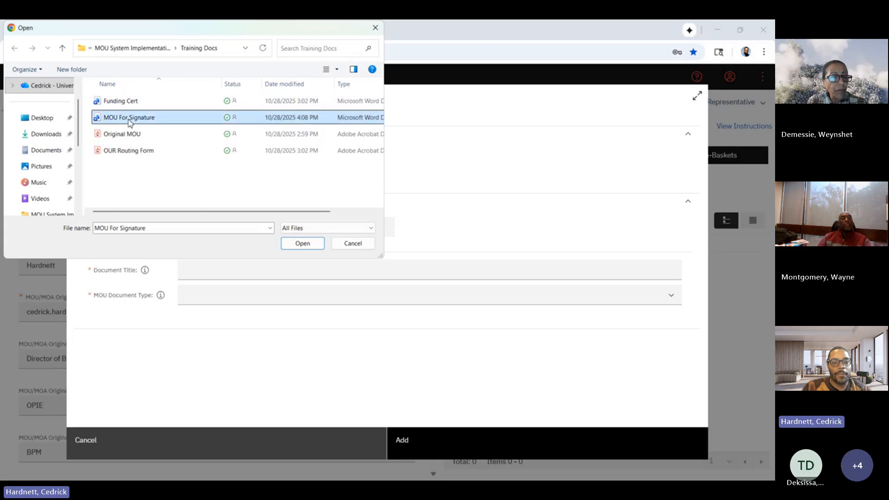
click(302, 243)
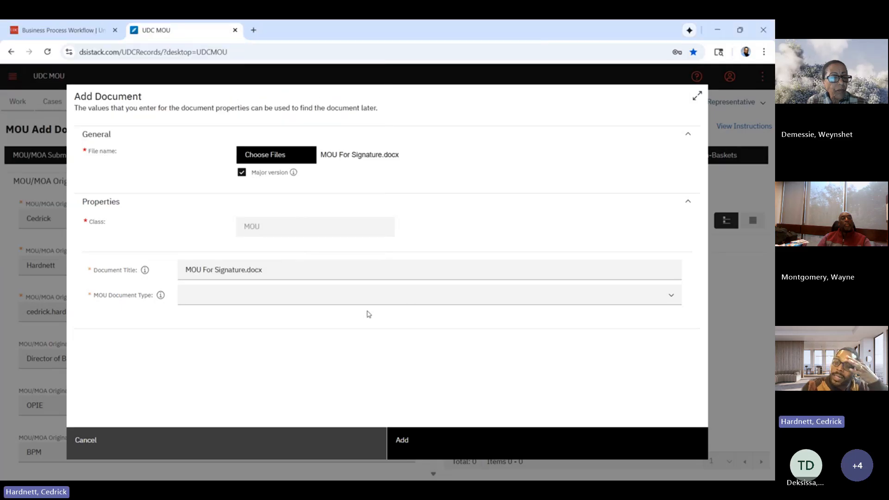
click(675, 298)
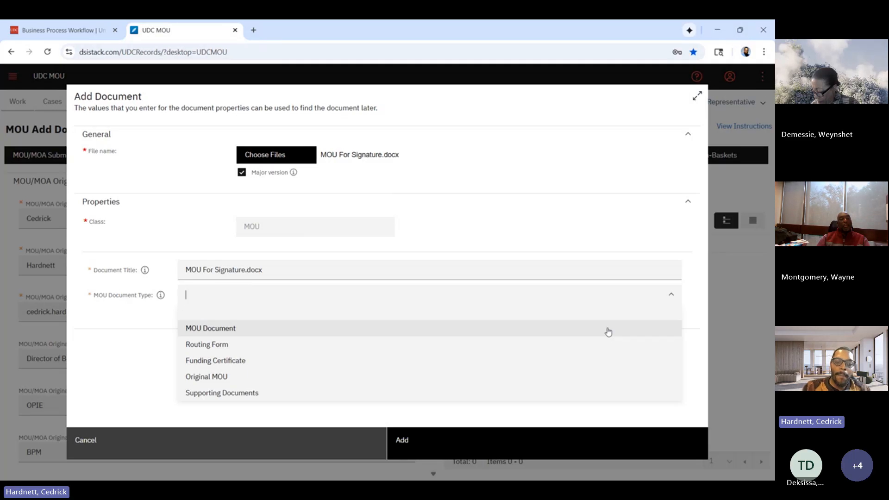
right_click(608, 332)
click(460, 344)
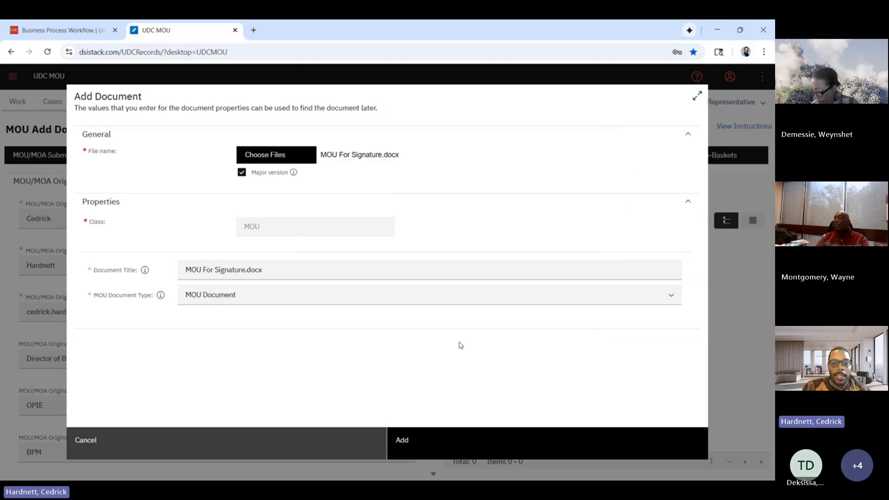
click(494, 440)
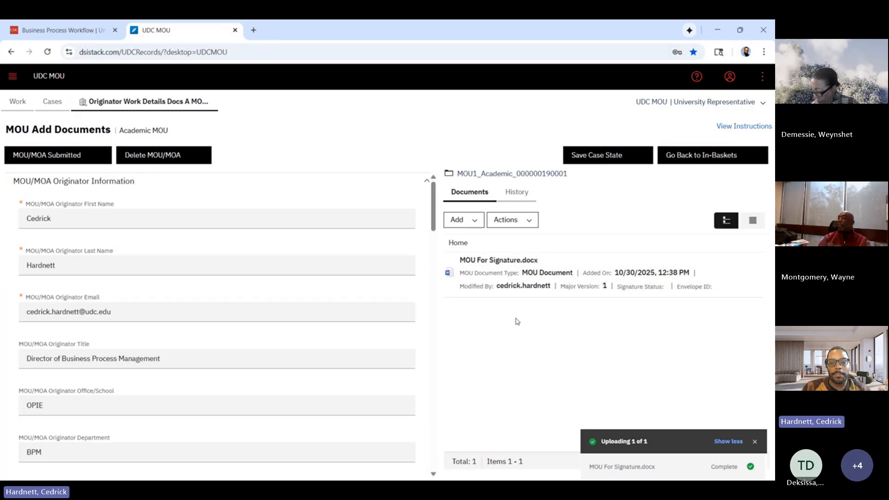
Start another document upload from the local system and choose the Funding Cert, Original MOU and OUR Routing Form files together.
click(472, 222)
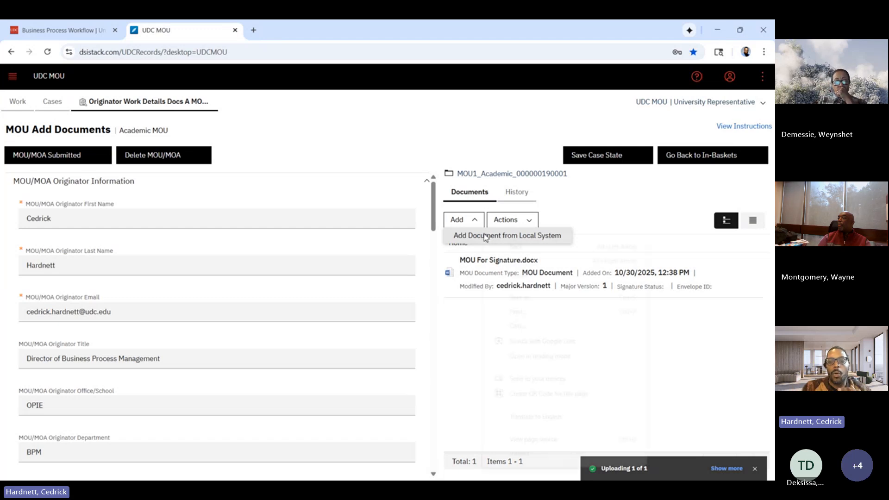
right_click(485, 236)
click(461, 233)
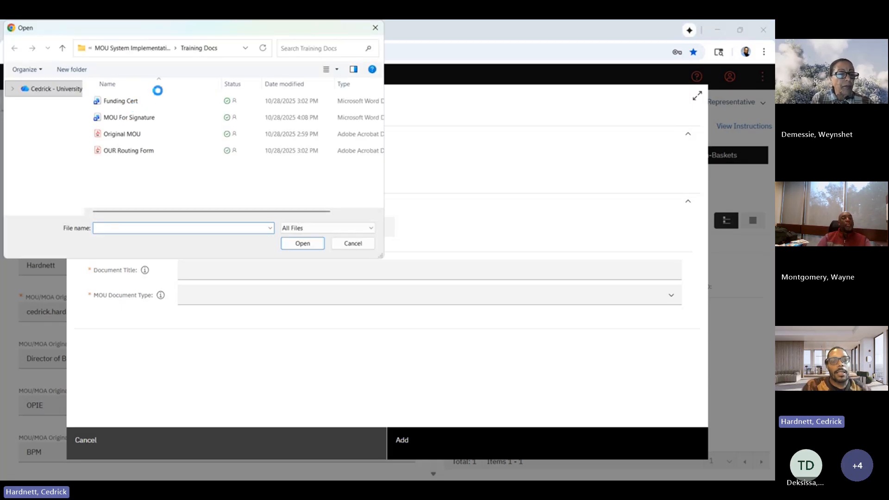
click(127, 105)
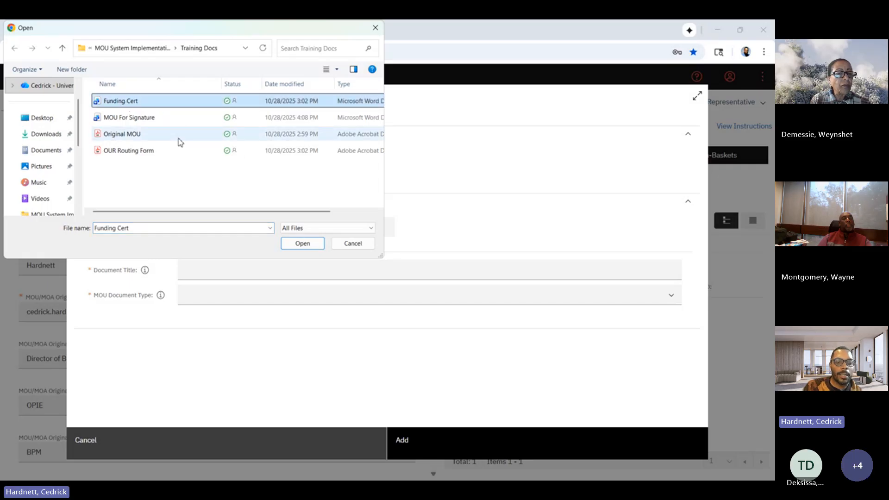
ctrl+click(154, 135)
ctrl+click(153, 152)
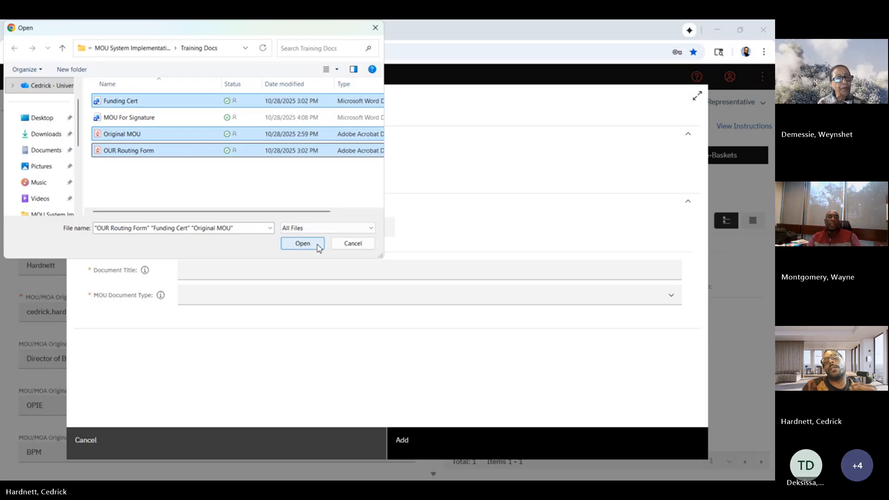
click(302, 243)
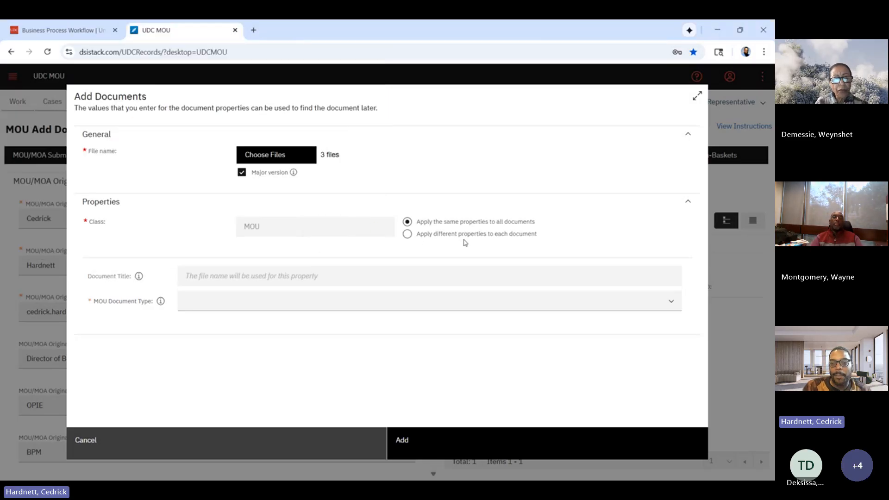
Apply different properties to each document, classifying Funding Cert.docx as Funding Certificate and Original MOU.pdf as Original MOU.
click(408, 234)
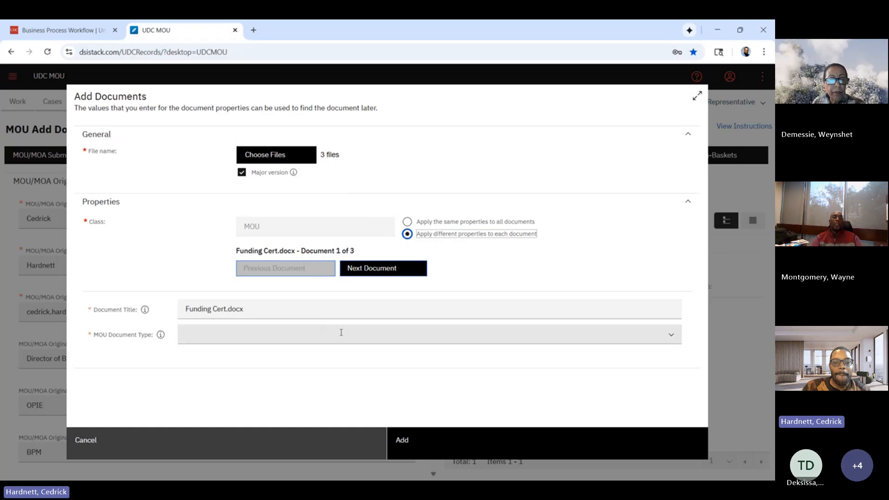
click(672, 337)
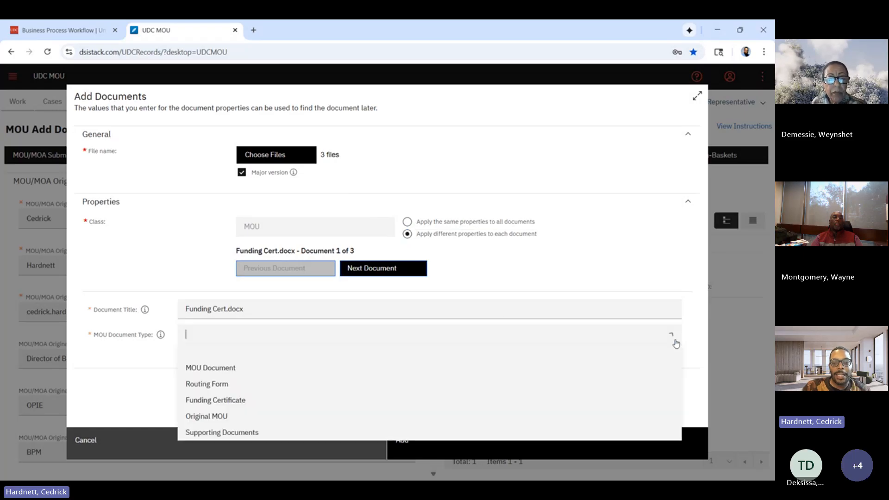
click(614, 406)
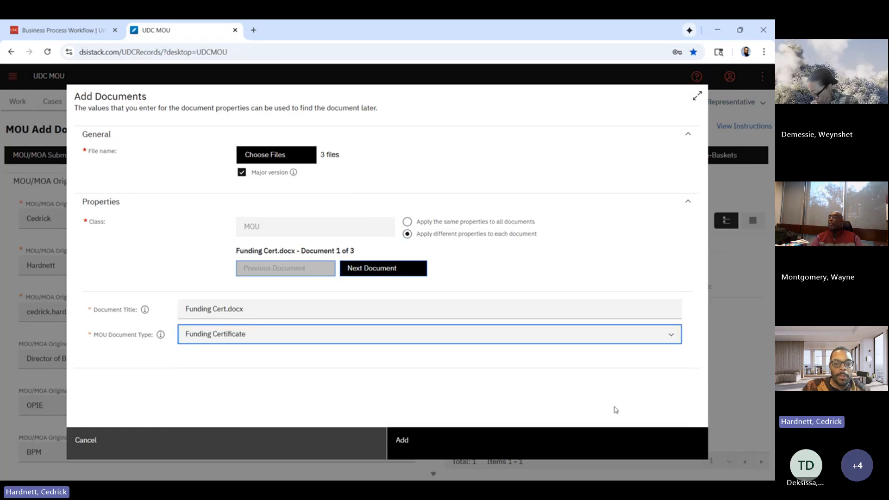
click(396, 272)
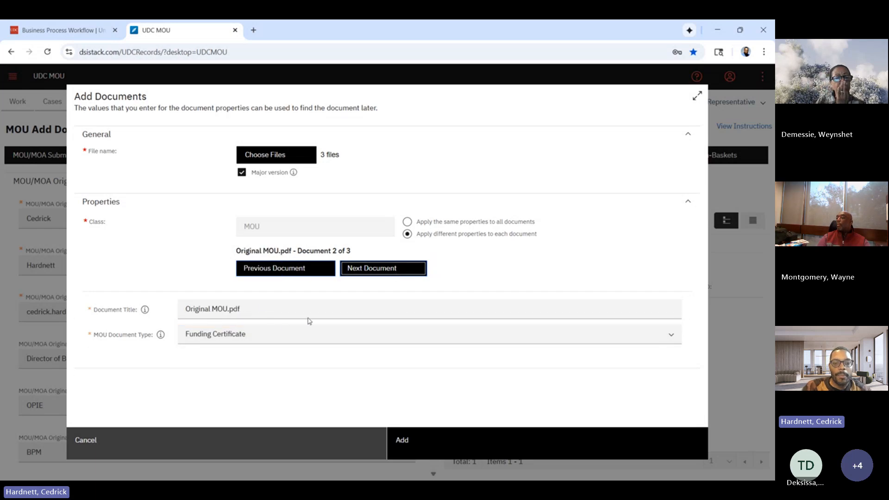
click(671, 334)
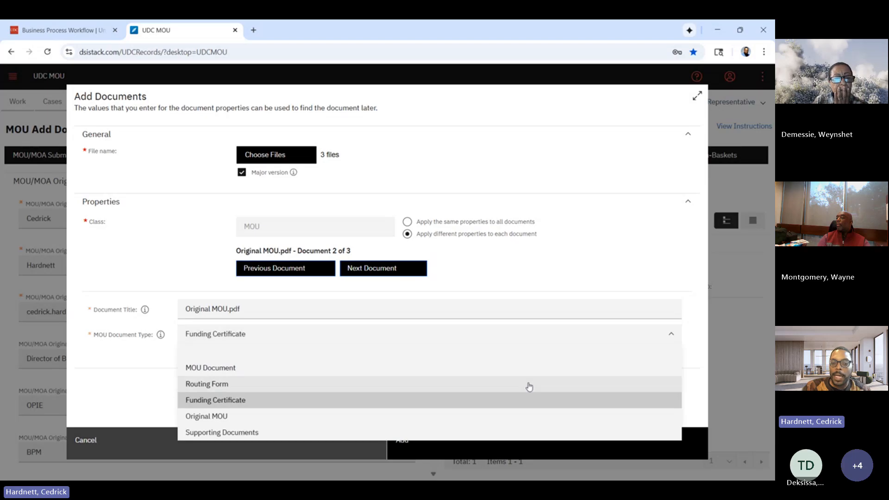
click(492, 419)
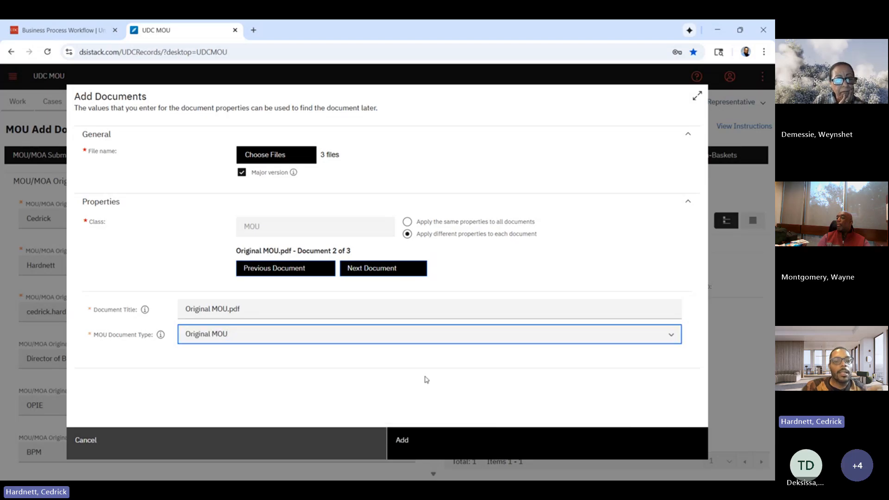
Classify OUR Routing Form.pdf as Routing Form and add all three chosen documents to the case.
click(385, 268)
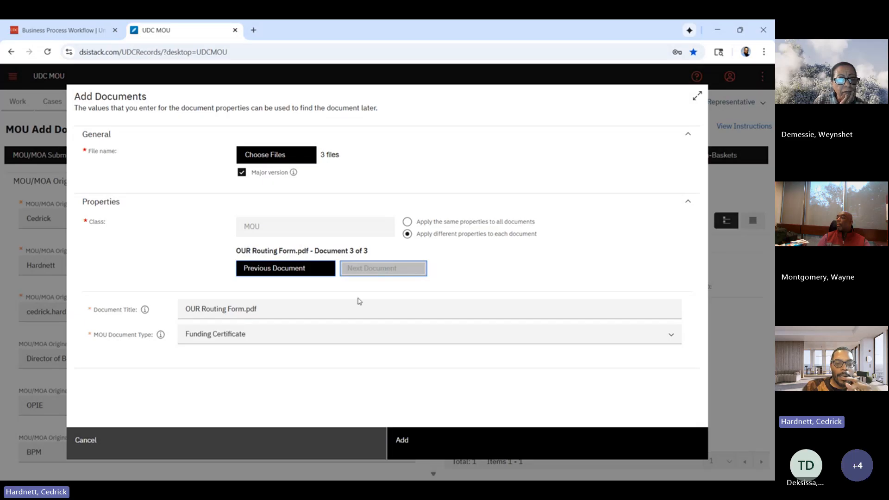
click(668, 337)
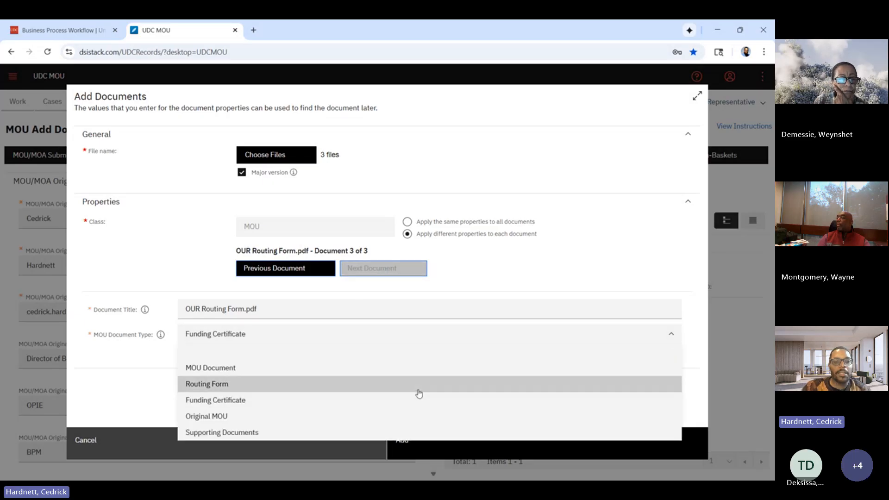
click(421, 386)
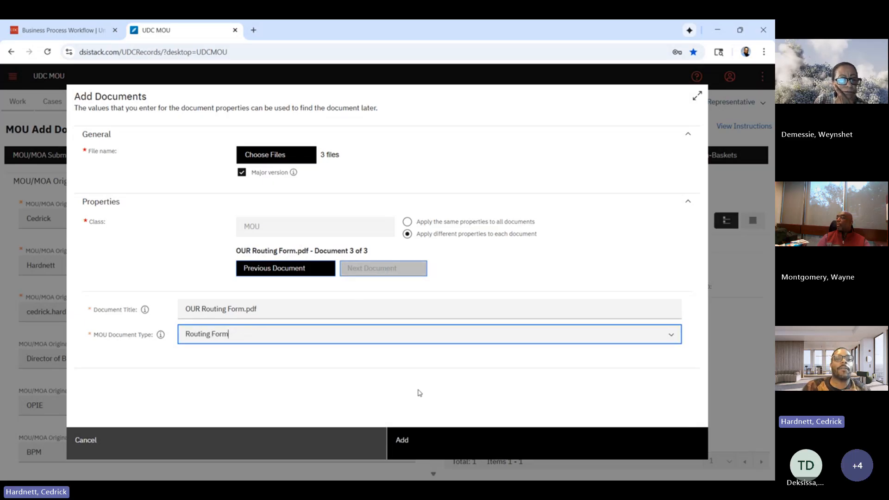
right_click(486, 442)
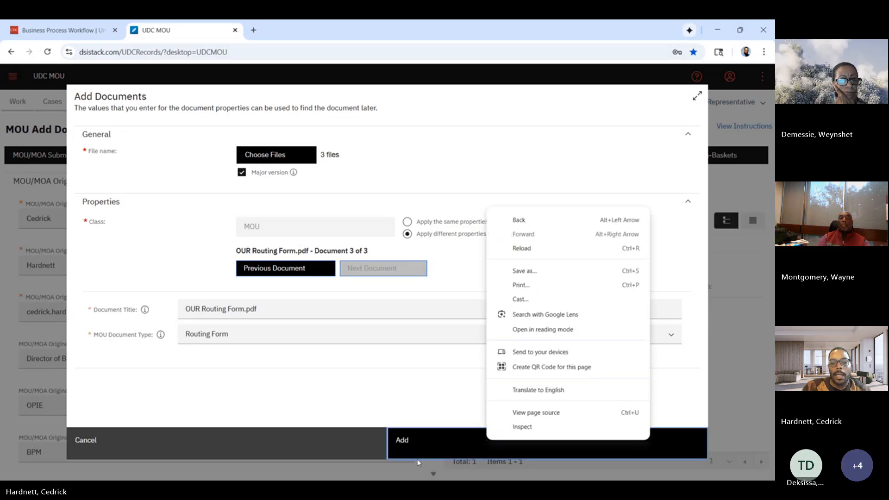
click(485, 440)
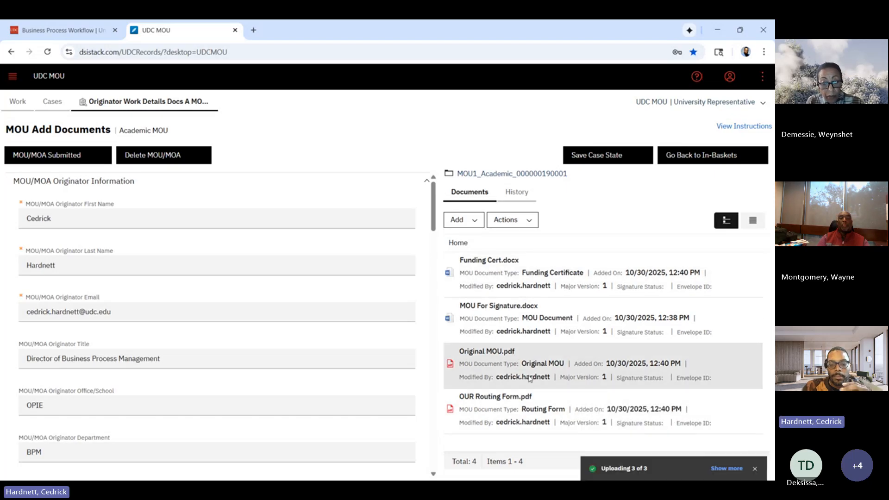
Open the added Funding Cert.docx in the viewer and read through the memorandum.
click(501, 262)
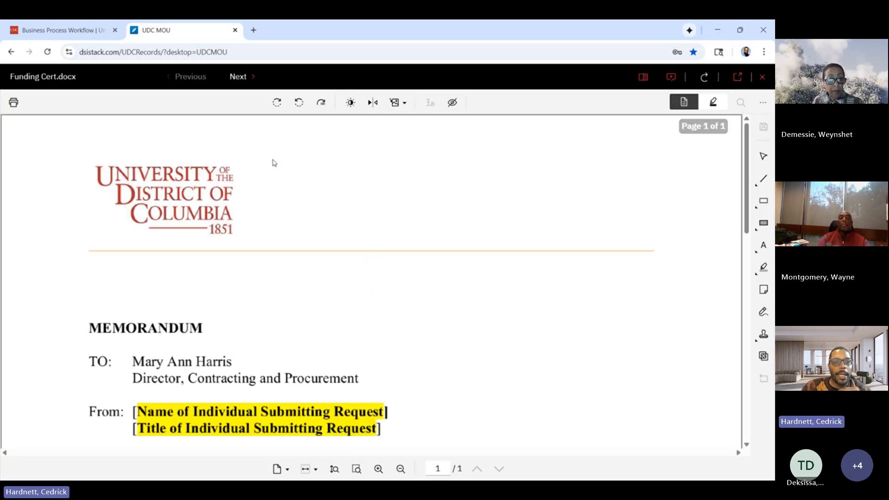
scroll(399, 300, down, 2)
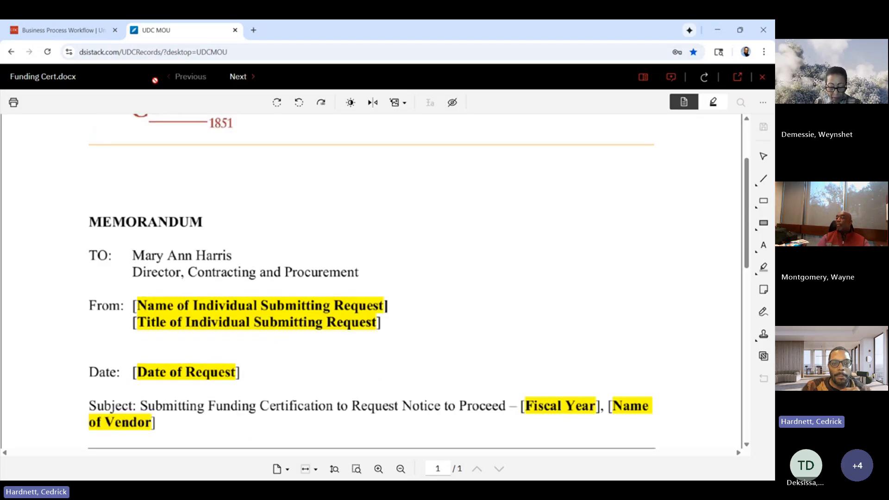
scroll(274, 351, down, 10)
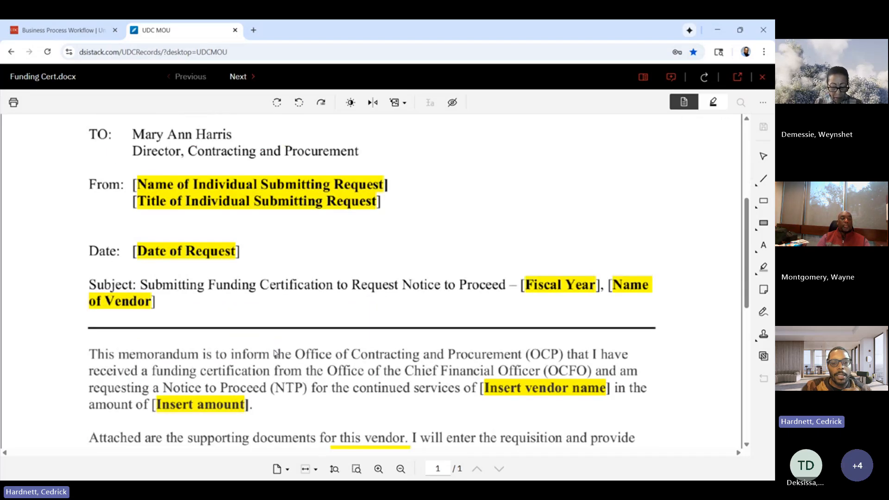
Finish reading Funding Cert.docx in the viewer and go through MOU For Signature.docx.
scroll(275, 353, up, 11)
scroll(275, 352, up, 1)
scroll(274, 353, down, 2)
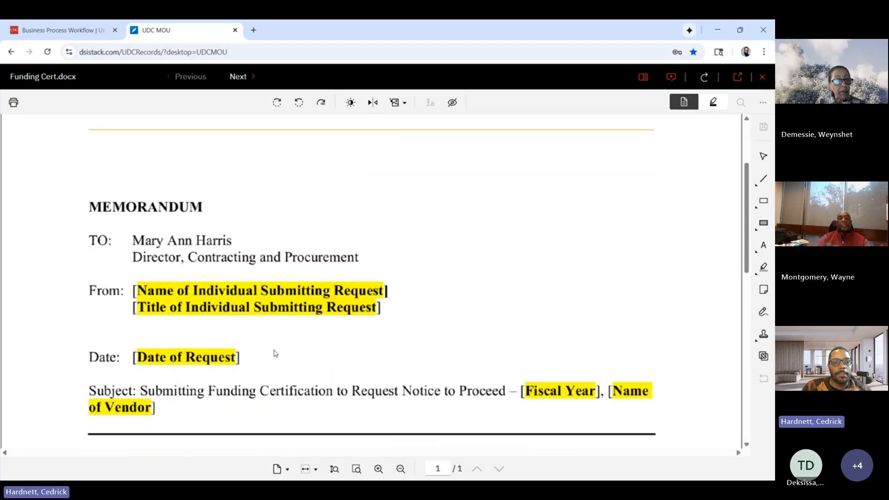
scroll(273, 353, down, 6)
scroll(274, 353, up, 8)
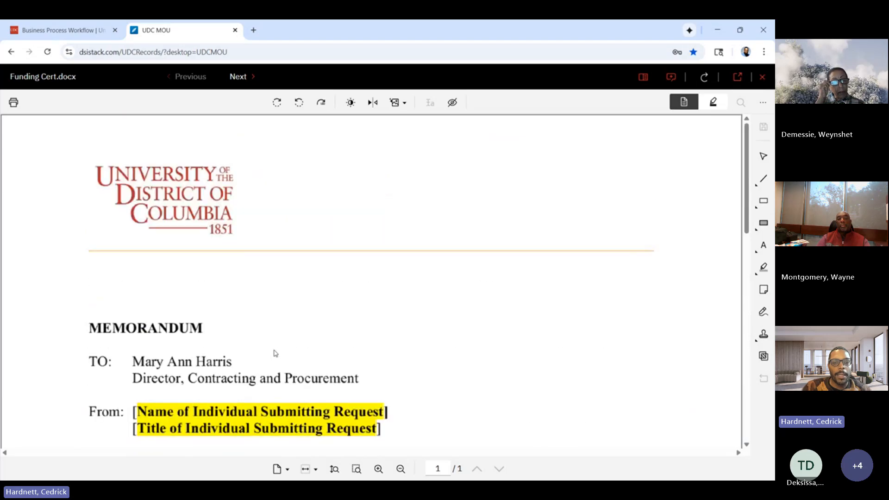
click(247, 76)
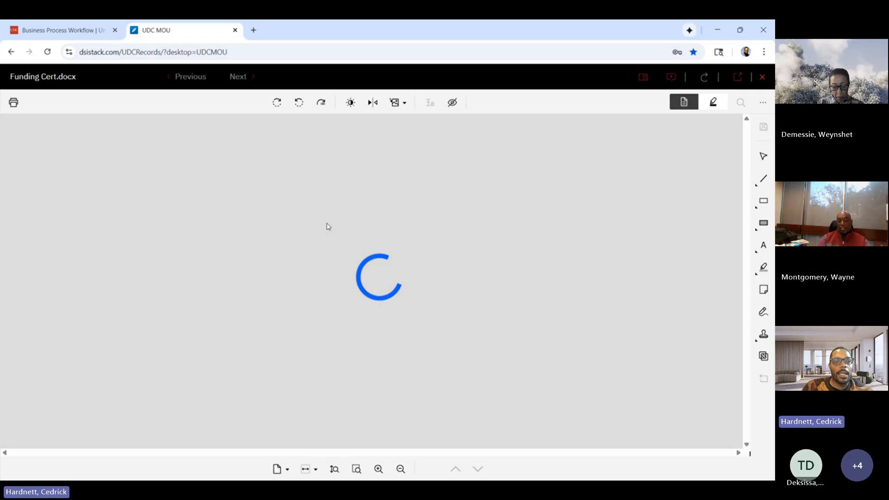
scroll(327, 226, down, 20)
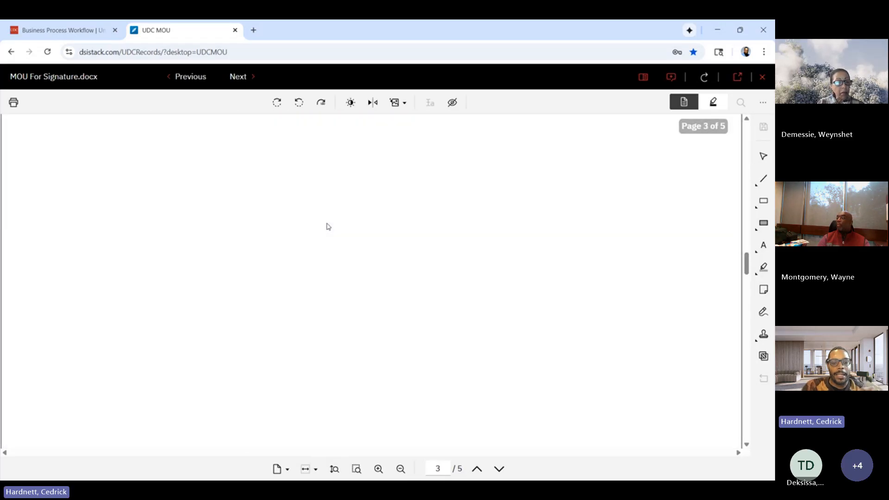
Review Original MOU.pdf and OUR Routing Form.pdf in the viewer and close it to return to the case.
click(239, 77)
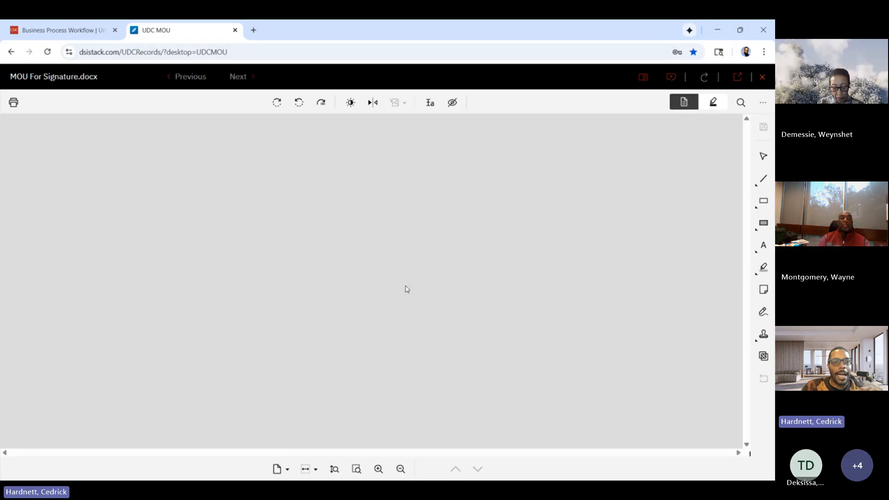
scroll(406, 289, down, 1)
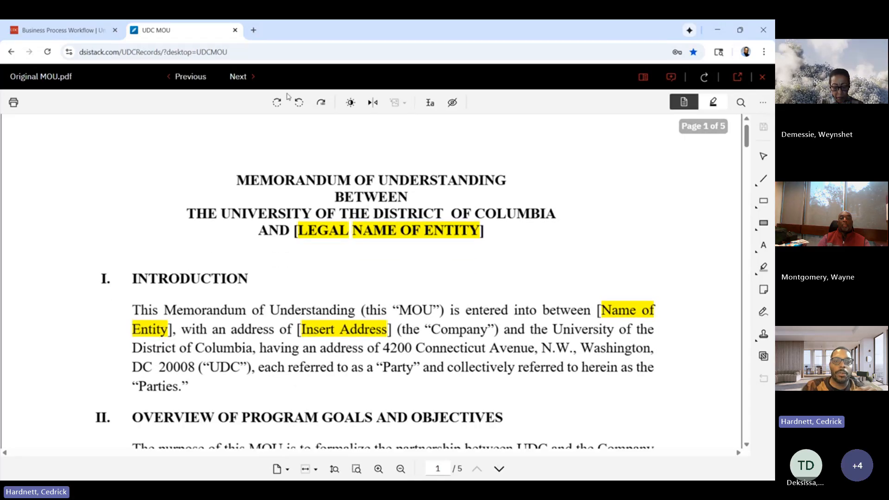
click(239, 77)
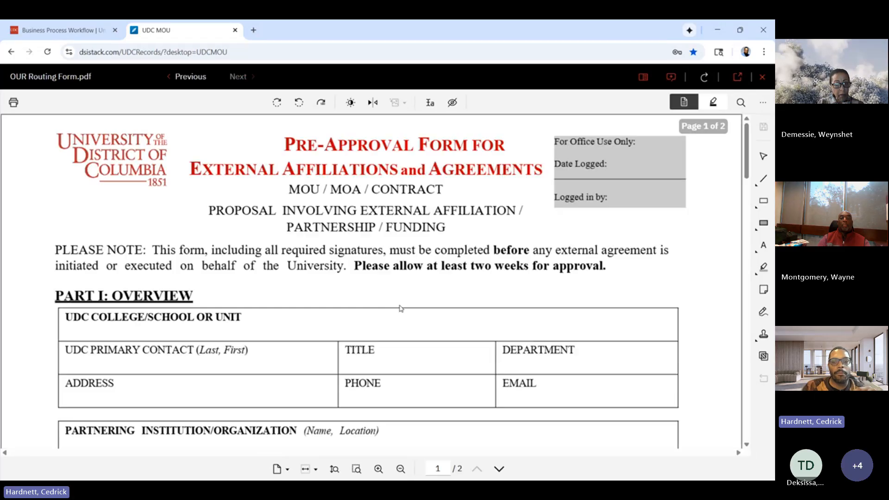
scroll(400, 308, down, 15)
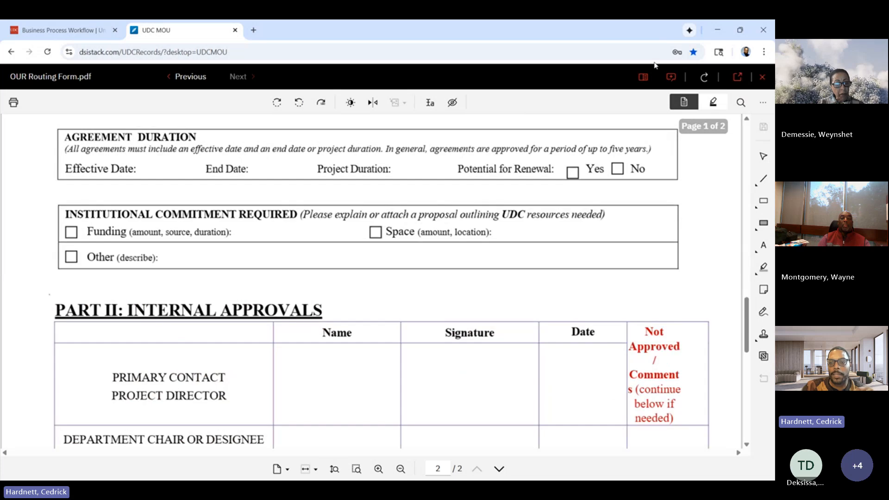
right_click(762, 80)
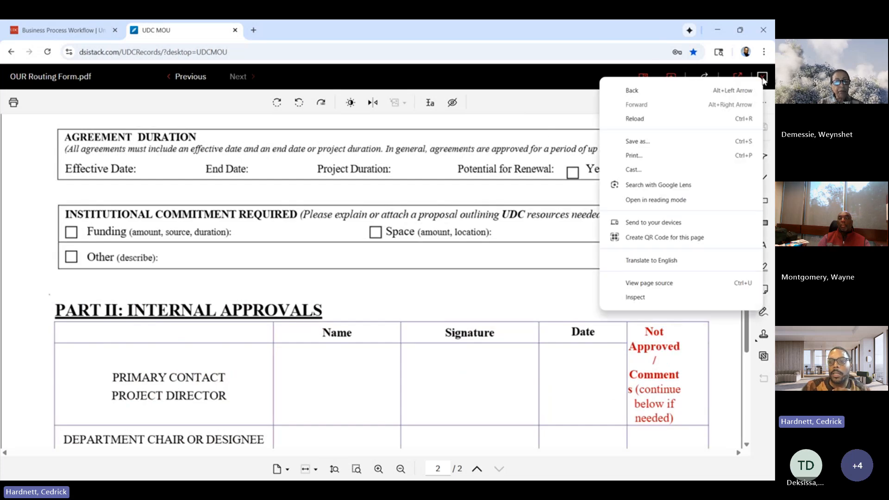
click(763, 79)
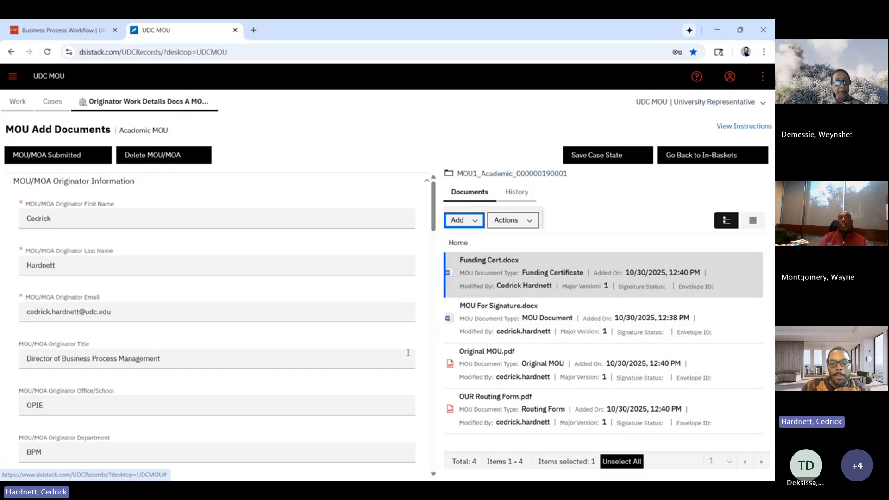
Check the remaining request details down to the Additional Documents section and save the case state.
scroll(247, 393, down, 15)
scroll(247, 392, down, 10)
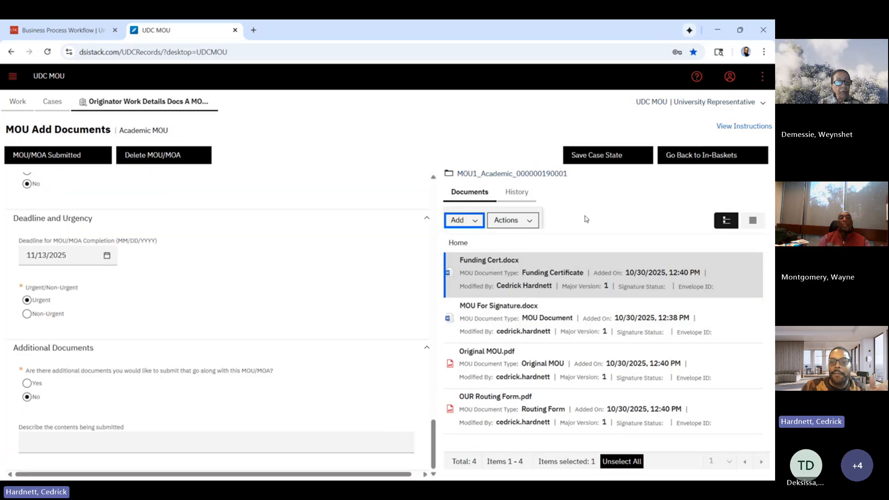
click(594, 156)
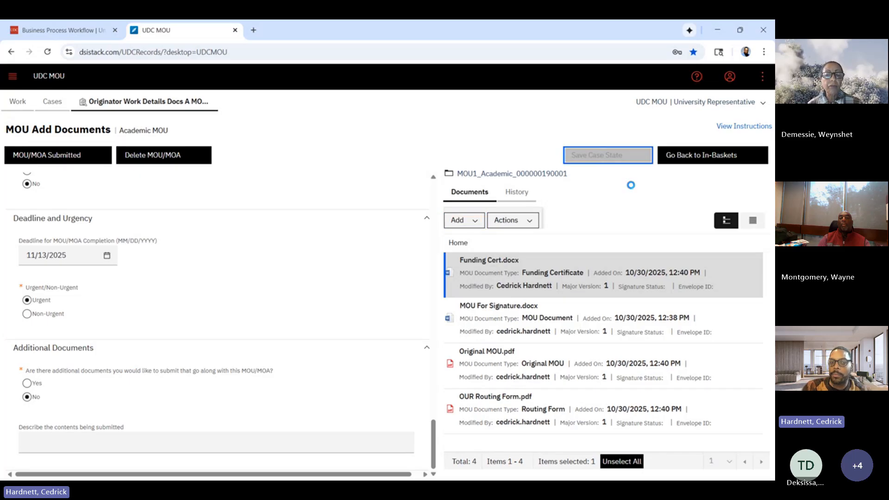
scroll(250, 273, up, 4)
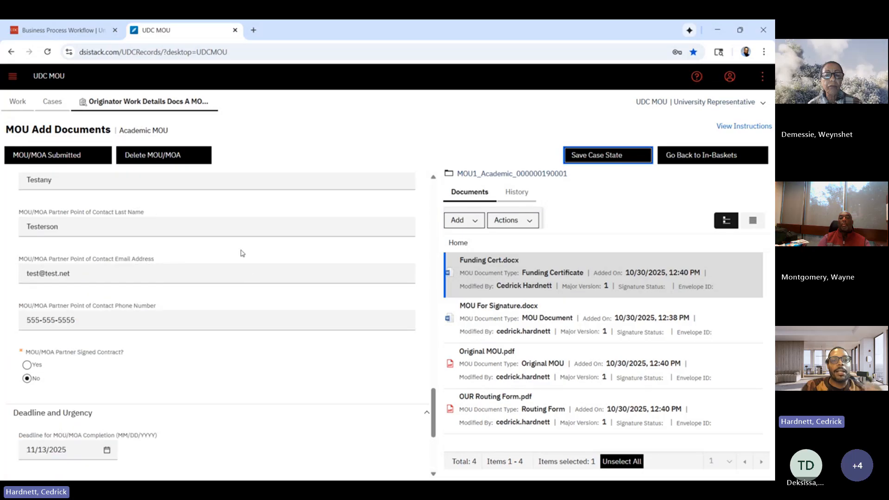
Submit the completed Academic MOU/MOA application and dismiss the confirmation message.
scroll(307, 250, up, 10)
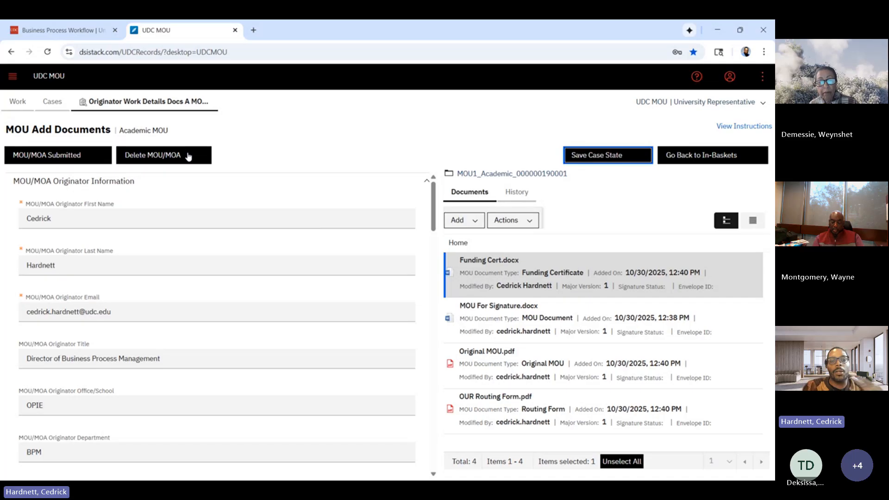
click(59, 156)
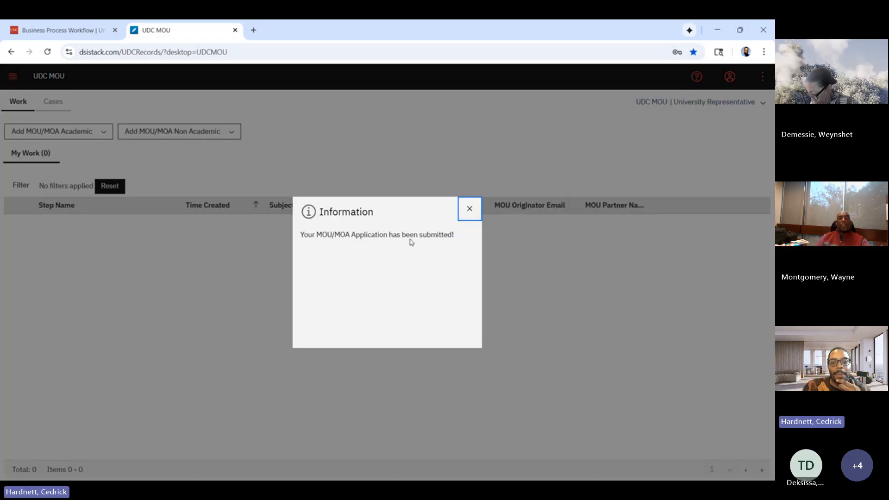
click(469, 207)
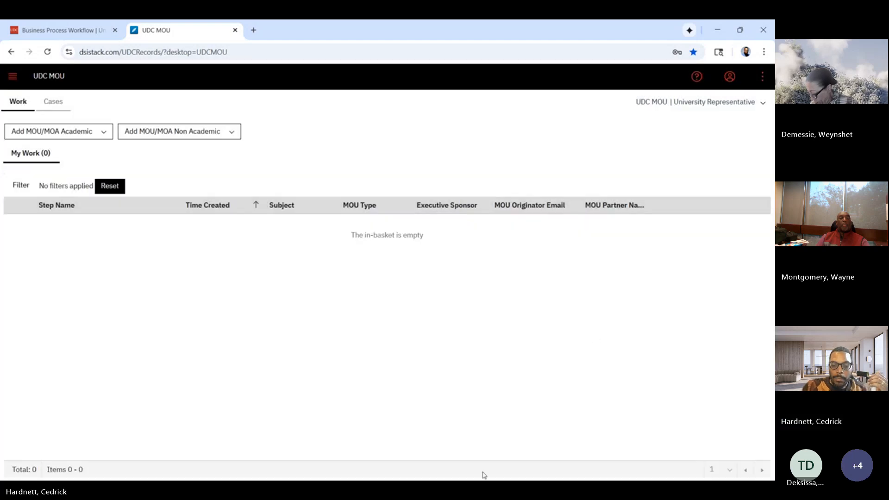
Duplicate the UDC MOU browser tab and move the copy into a separate window.
right_click(179, 35)
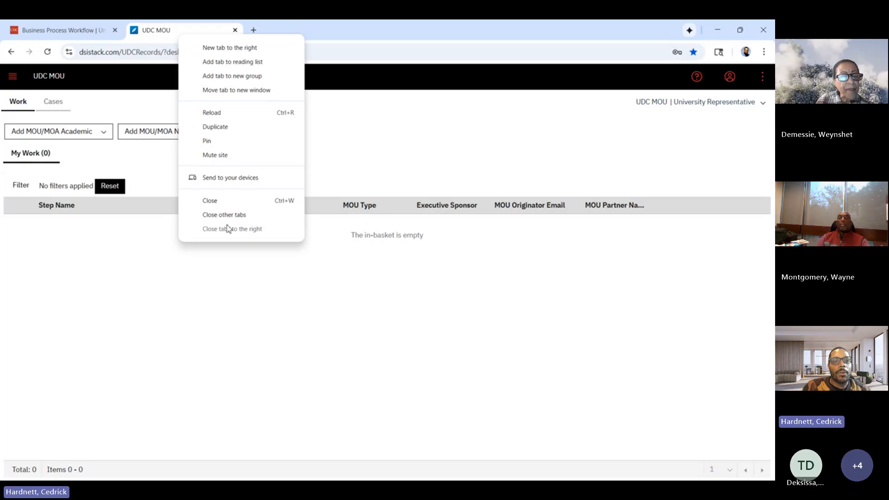
click(241, 130)
drag(290, 35, 634, 209)
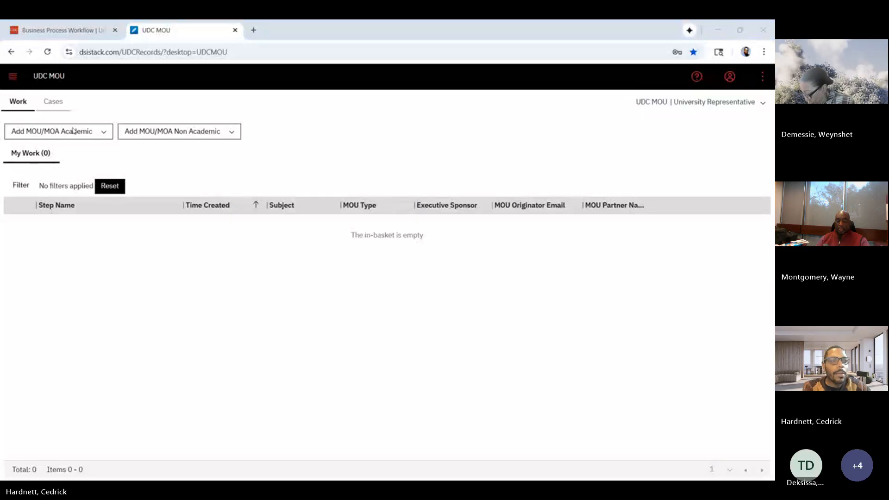
Reload UDC MOU and switch the active role to University Representative.
click(49, 52)
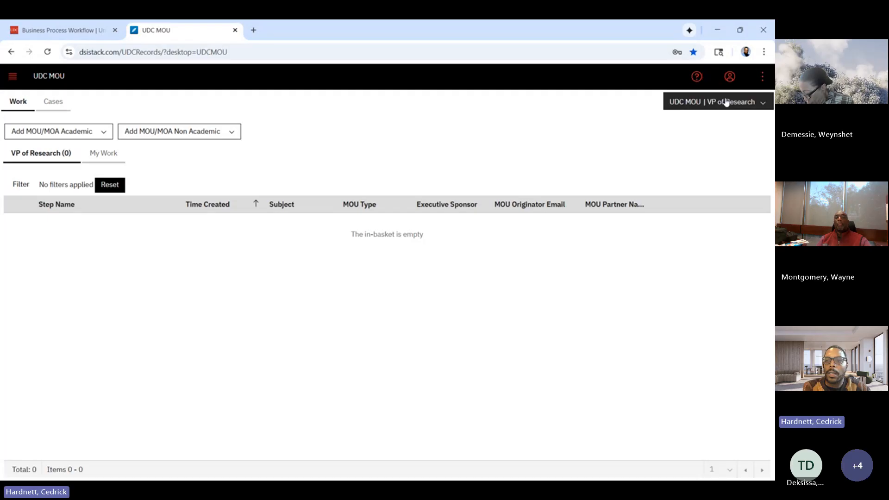
click(725, 102)
click(711, 179)
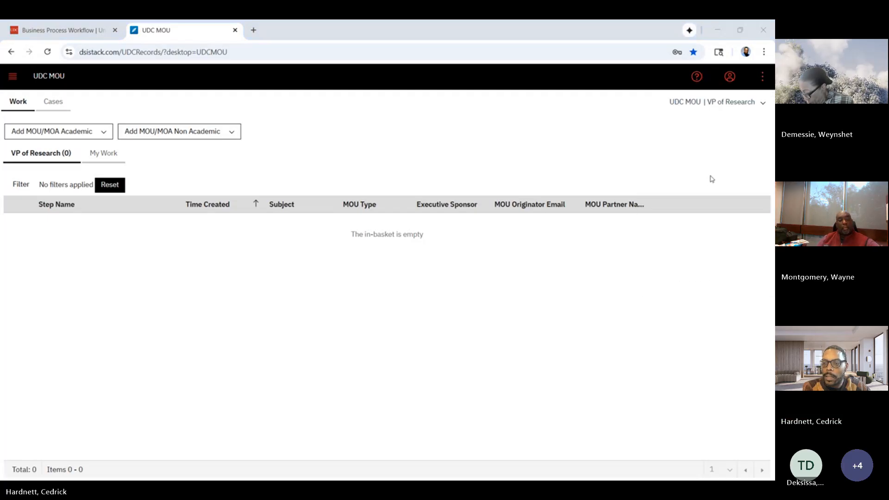
click(722, 98)
scroll(708, 218, down, 3)
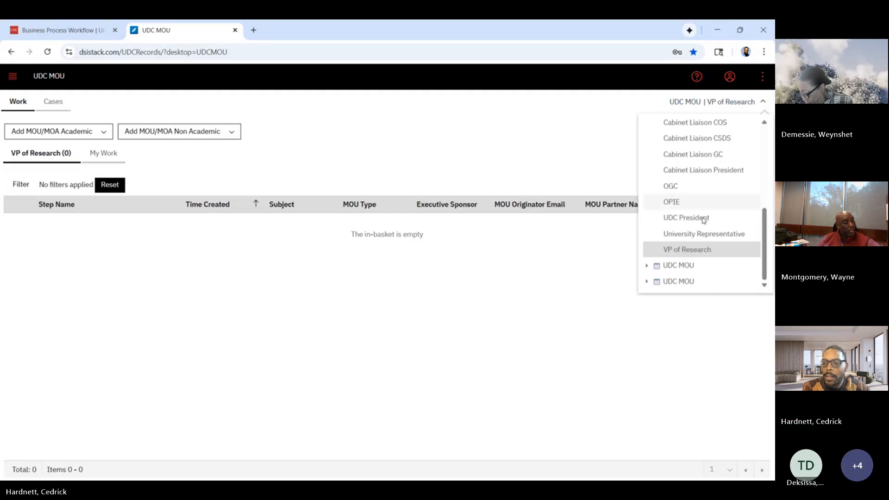
click(706, 233)
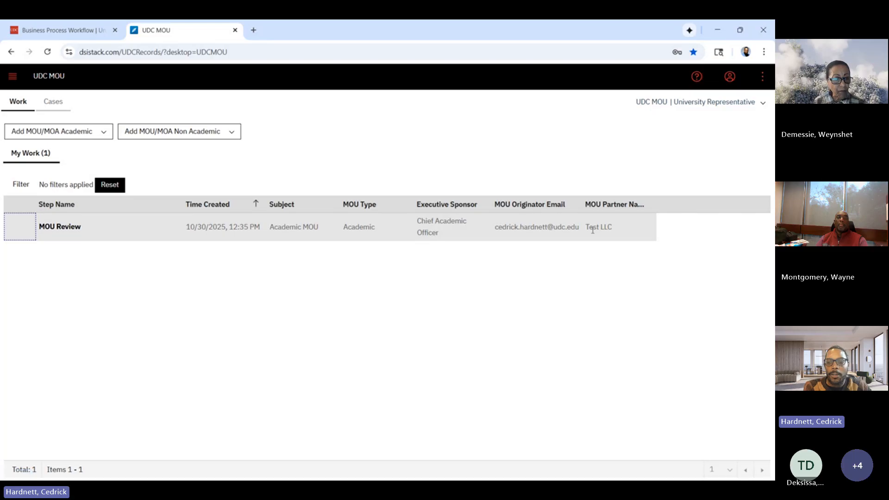
Open the returned MOU Review work item for Test LLC and check out and download its Funding Cert.docx.
click(60, 227)
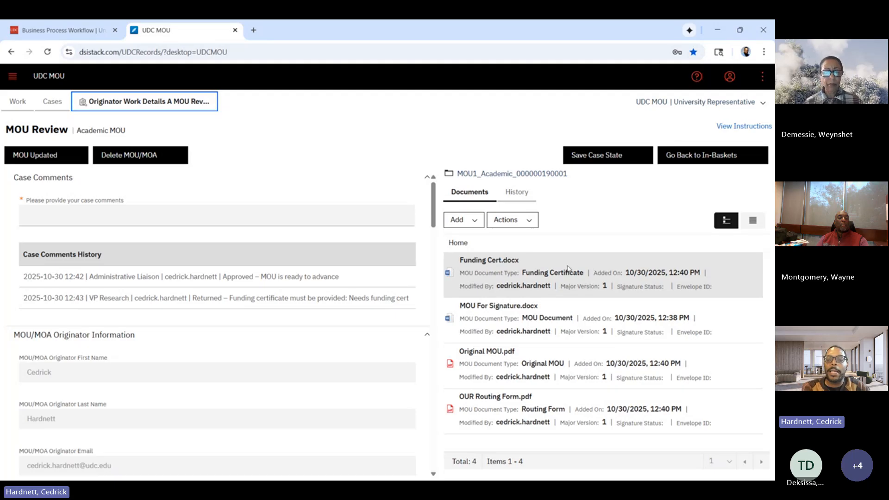
right_click(535, 267)
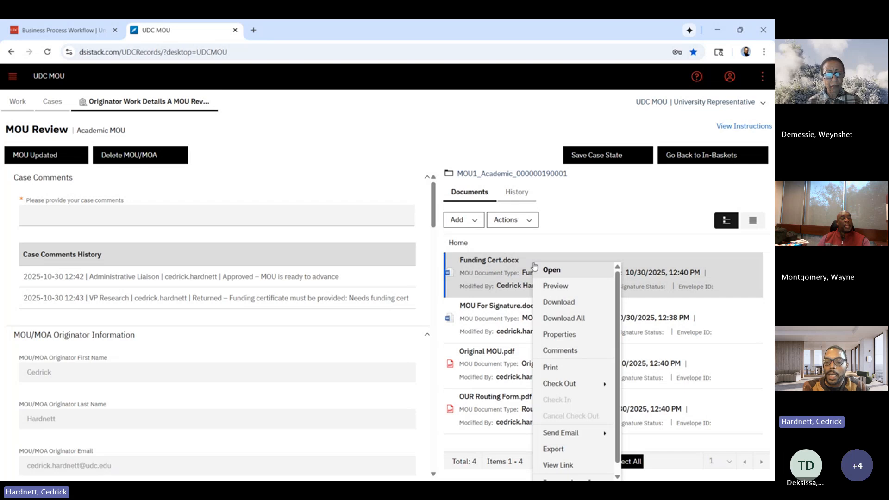
mouse_move(574, 388)
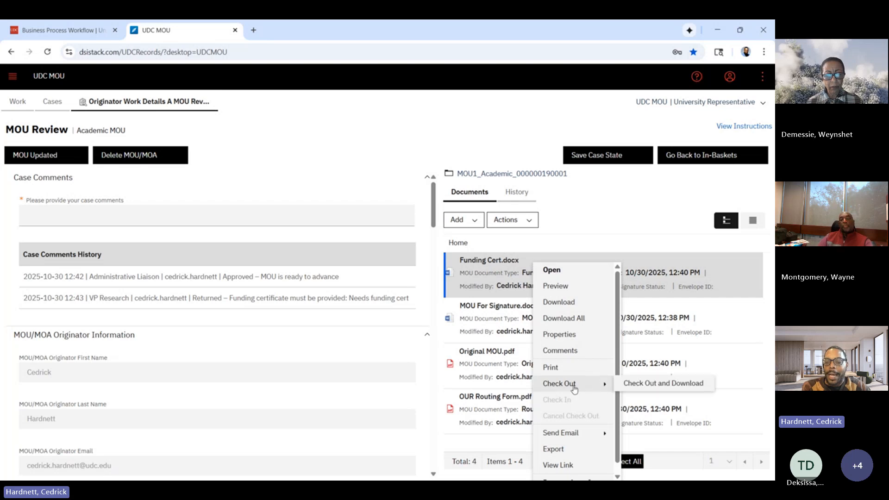
right_click(652, 388)
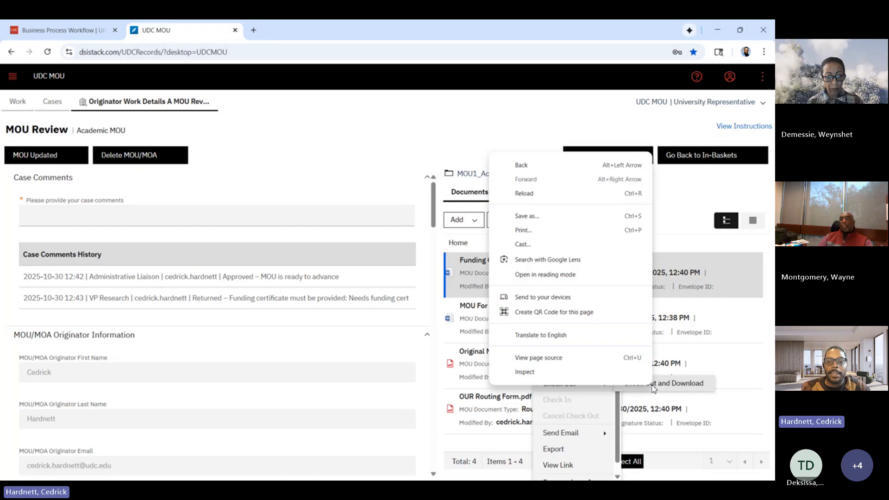
click(680, 388)
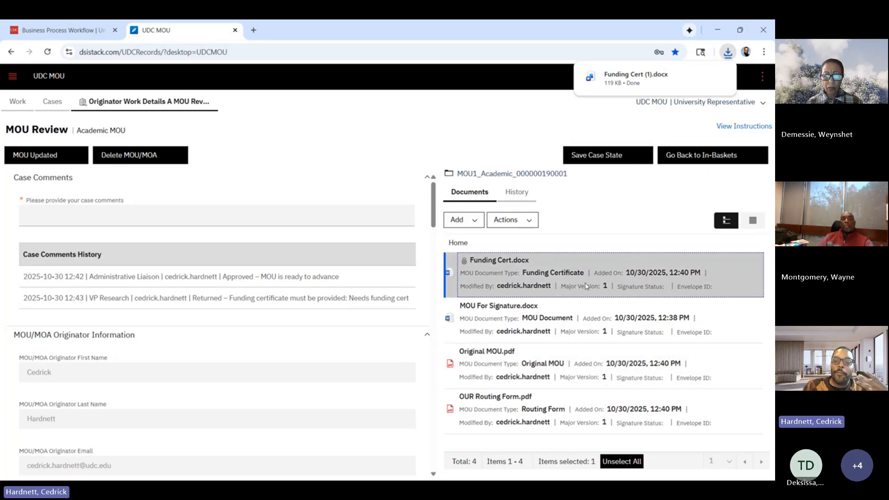
Check in Funding Cert from the Training Docs folder as a major version of the checked-out Funding Cert.docx.
right_click(536, 265)
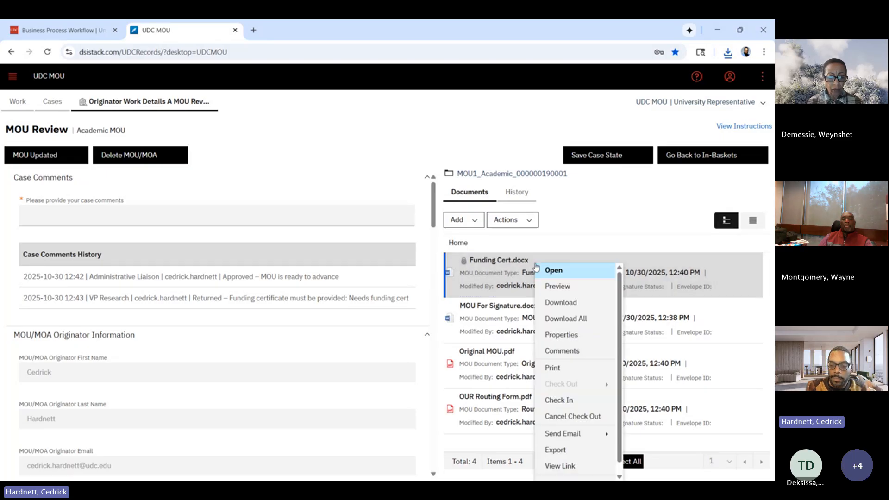
click(581, 401)
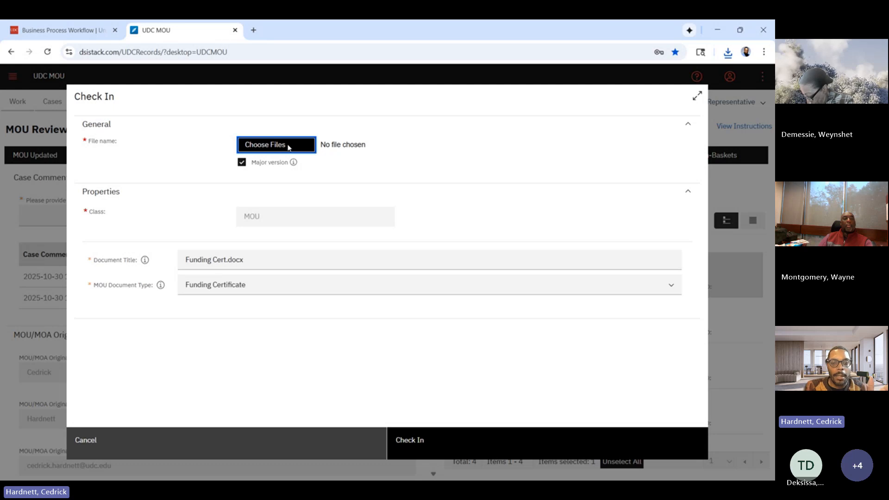
key(Return)
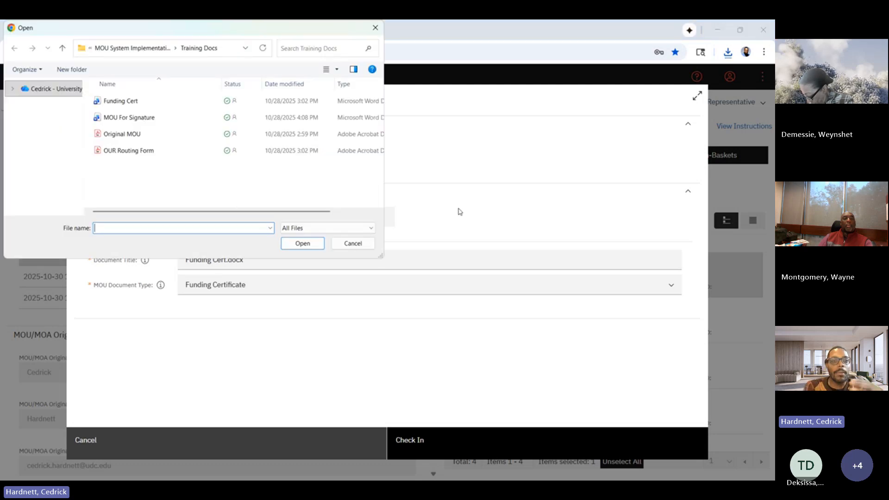
click(127, 108)
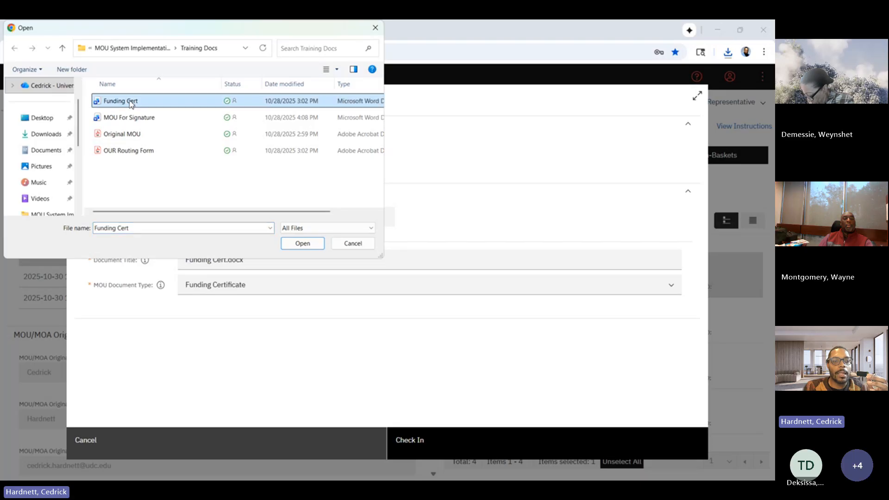
click(309, 246)
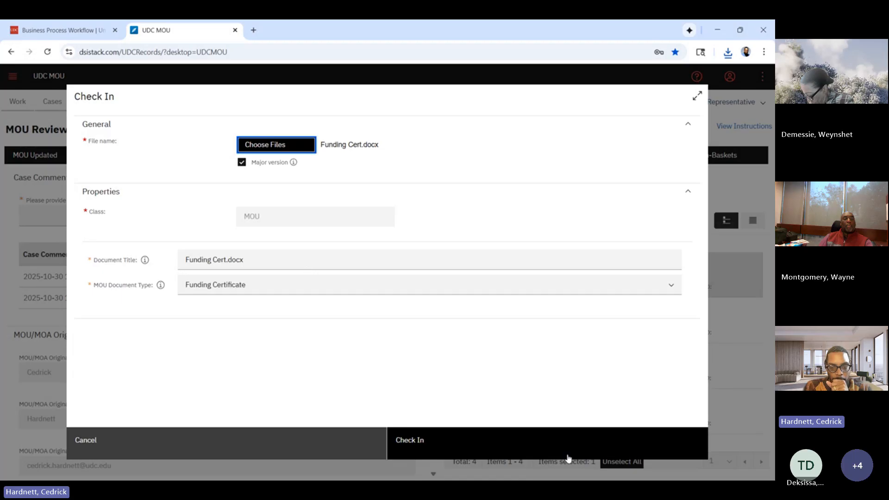
click(506, 445)
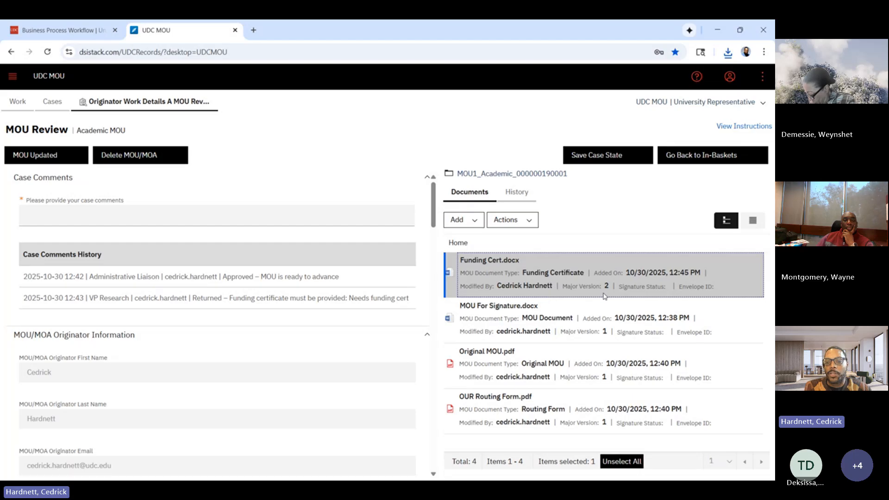
Examine the case documents in both list layouts and the actions available for Funding Cert.docx.
click(758, 225)
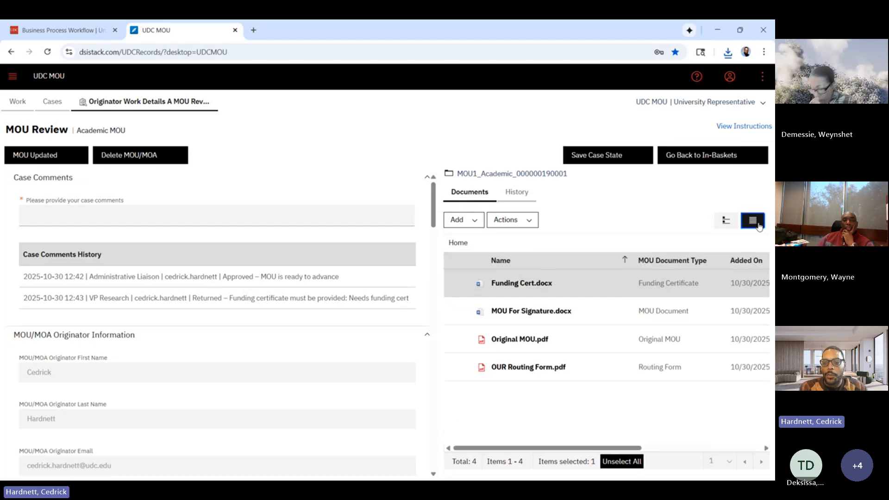
click(726, 222)
right_click(606, 287)
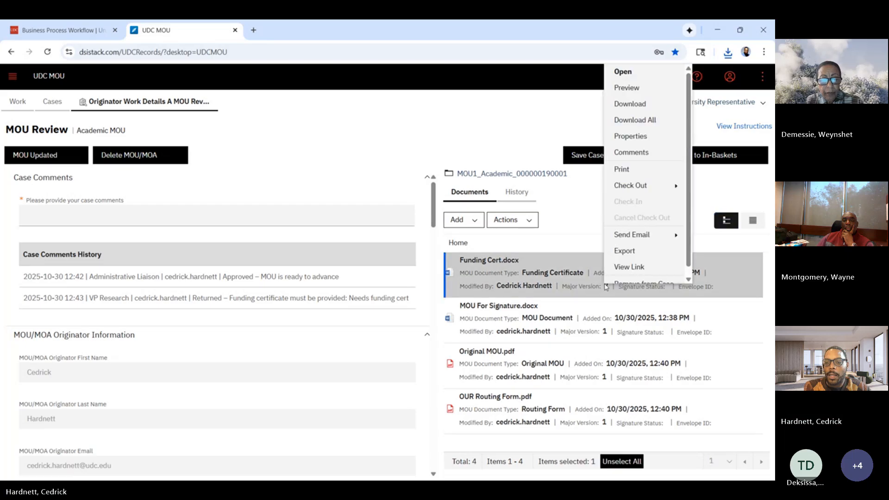
scroll(638, 210, down, 1)
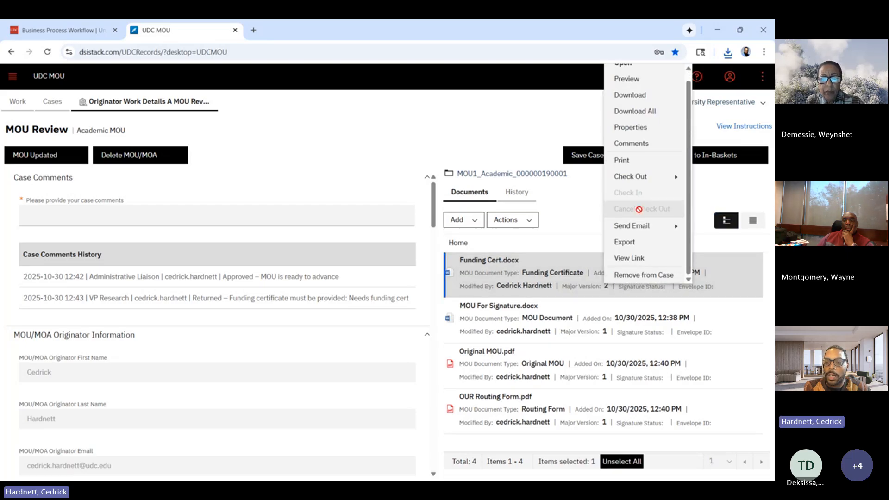
scroll(661, 202, up, 1)
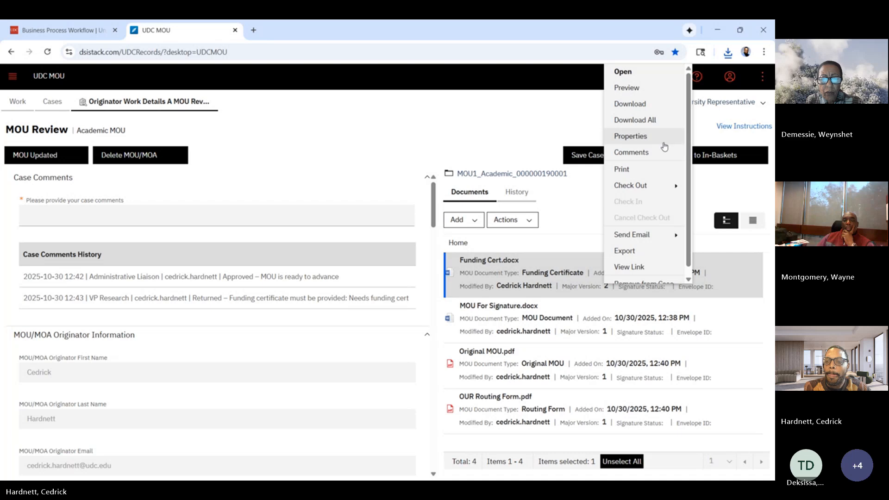
click(568, 229)
click(528, 219)
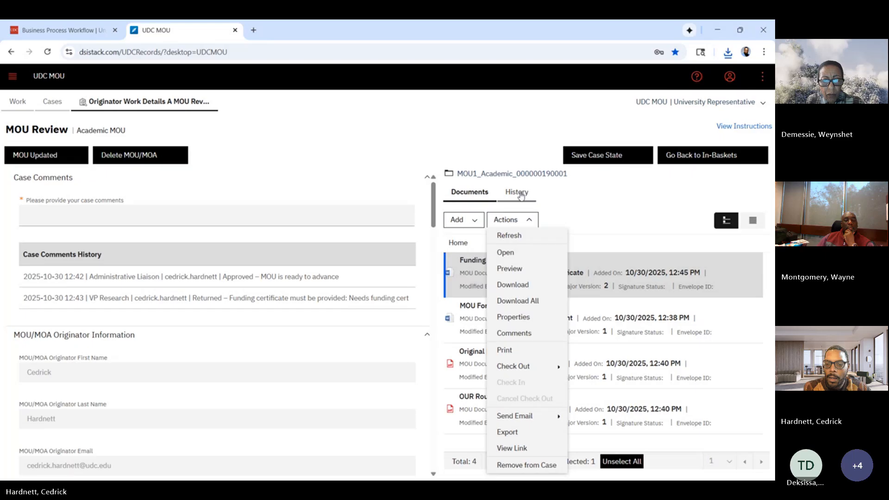
click(620, 205)
click(623, 284)
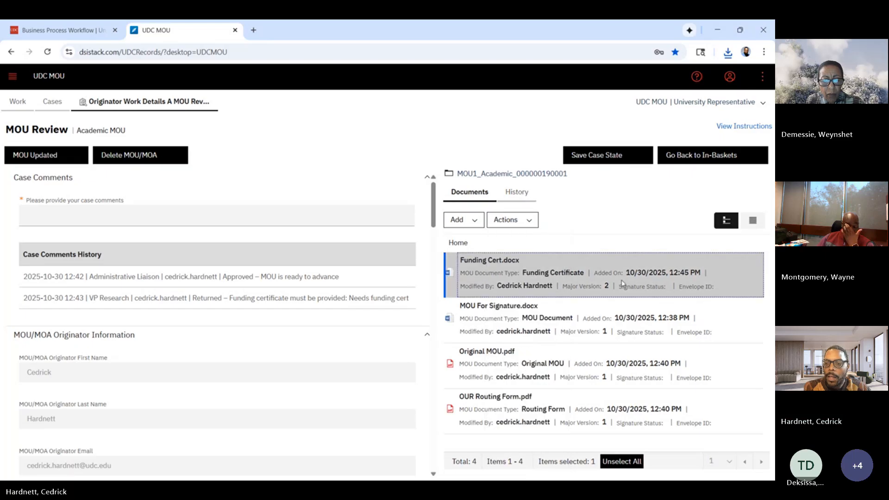
right_click(622, 283)
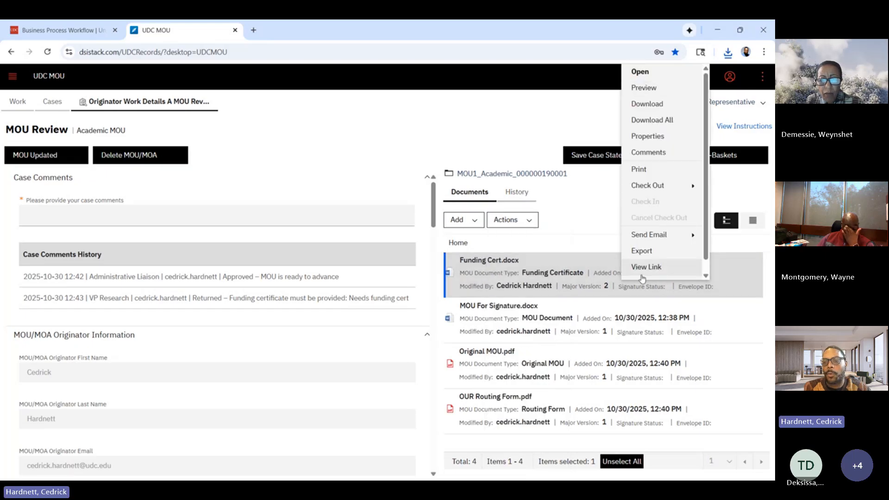
click(601, 202)
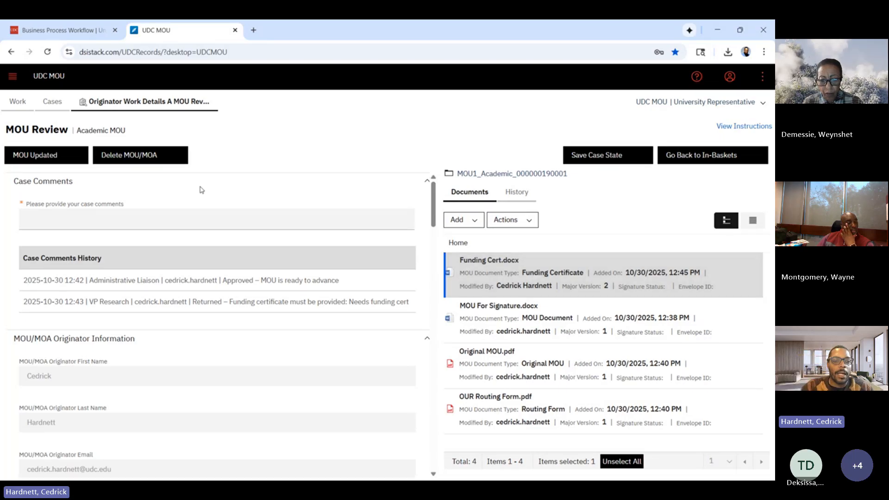
Enter the case comment "Uploaded updated doc" and submit the review as MOU Updated.
click(192, 227)
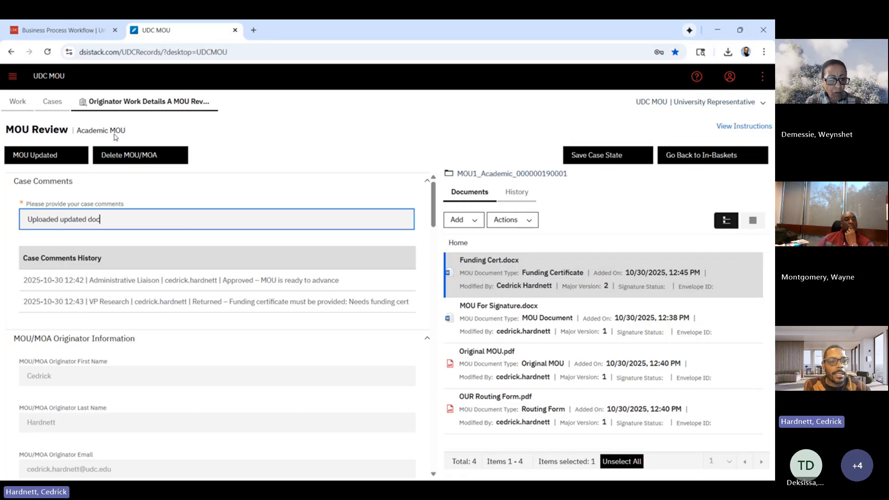
click(43, 155)
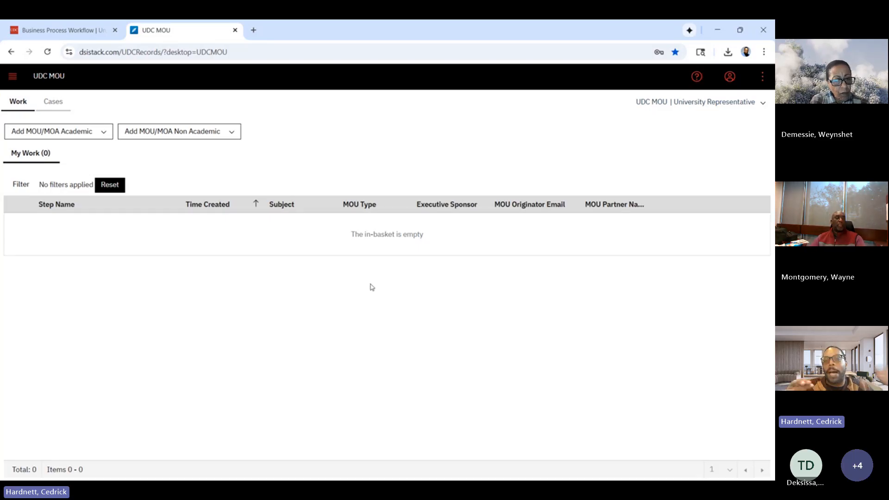
Switch the active role to VP of Research and open the VP Research Review work item for Test LLC.
click(742, 102)
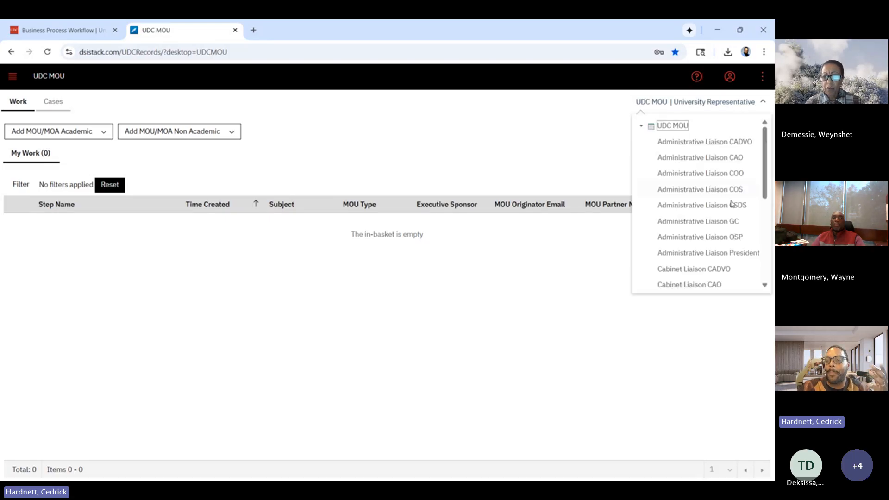
scroll(732, 204, down, 1)
scroll(732, 204, down, 4)
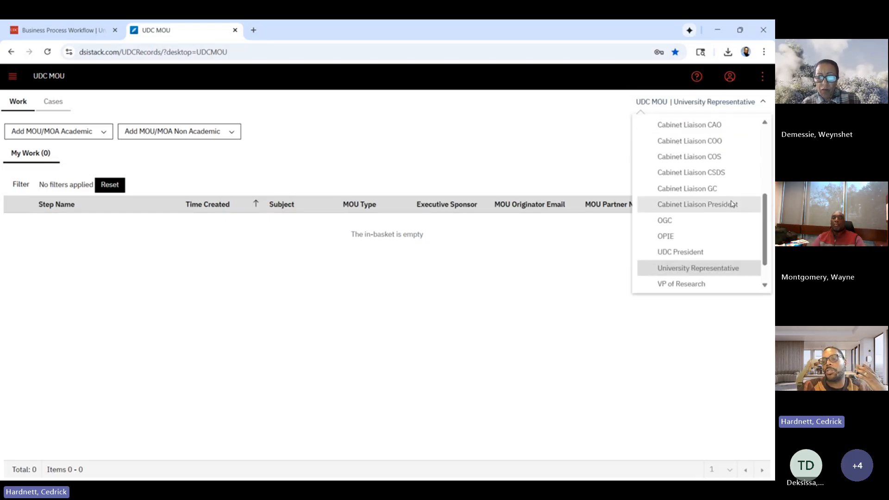
click(700, 263)
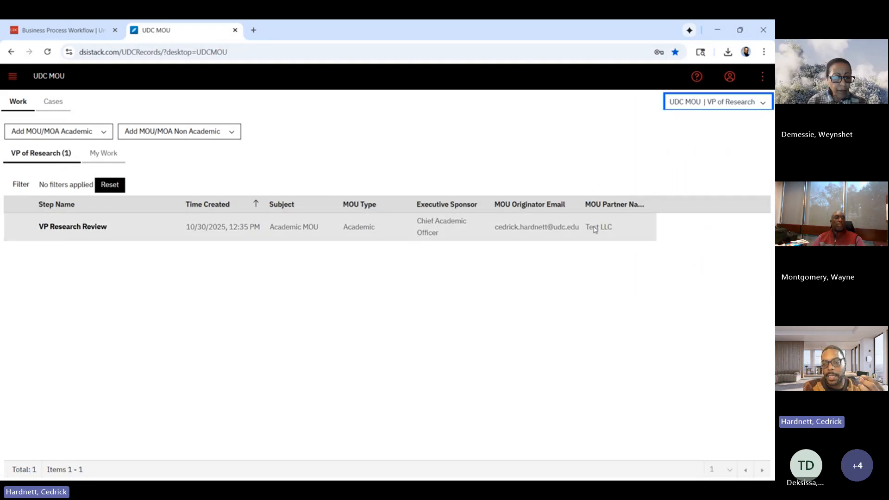
click(79, 227)
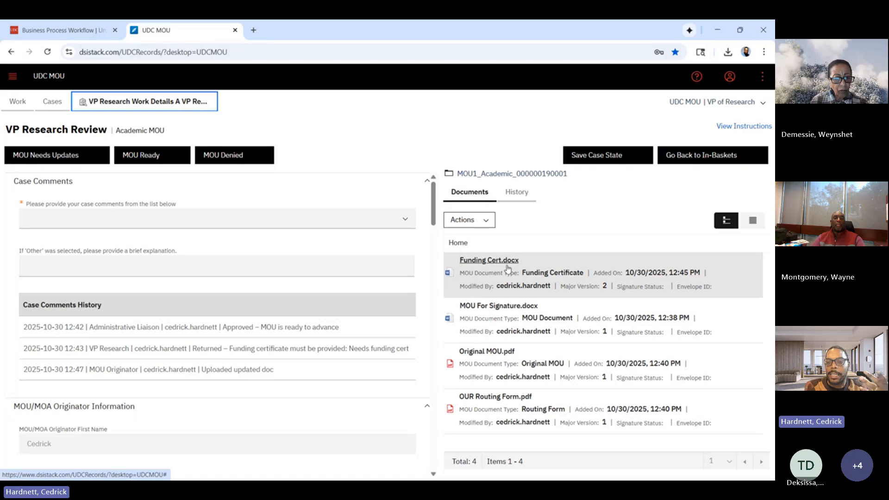
View the contents of the updated Funding Cert.docx and close the viewer.
click(507, 267)
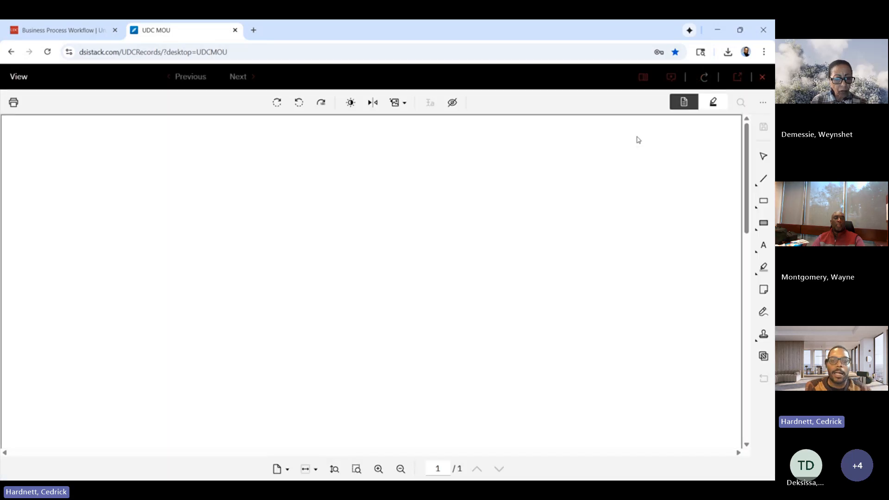
scroll(577, 216, down, 10)
scroll(576, 217, up, 7)
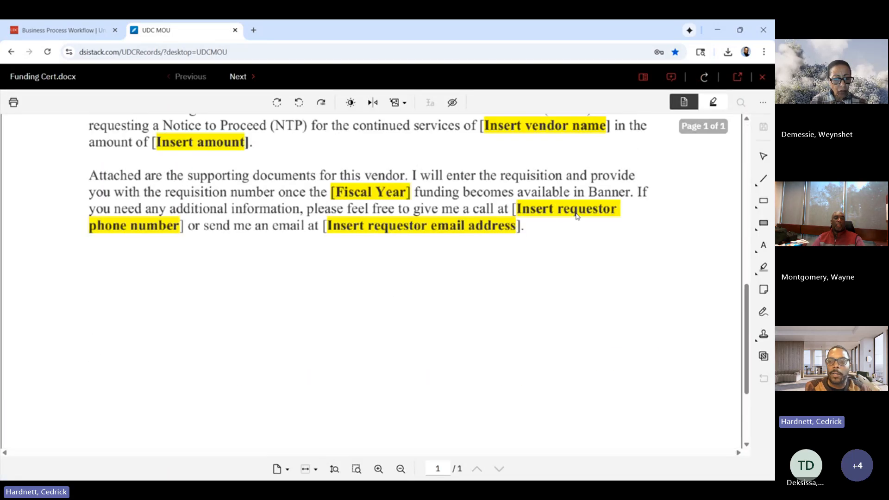
click(762, 77)
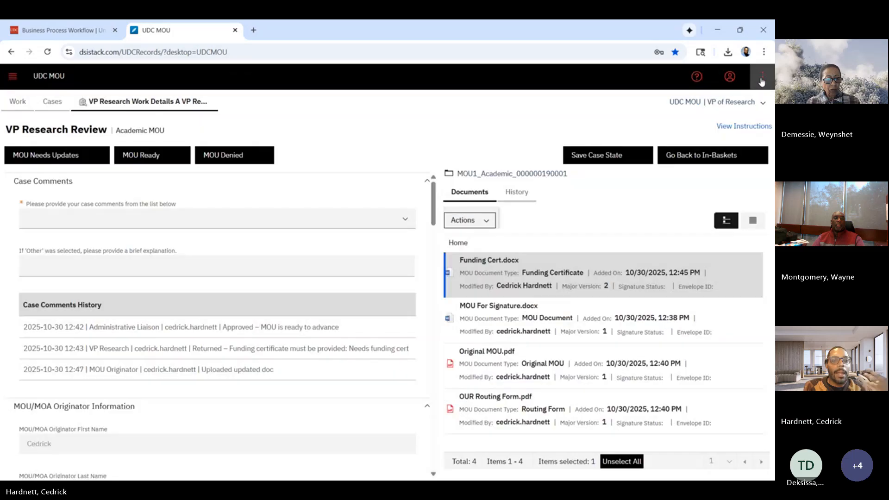
Set the VP Research Review comment to "Approved – MOU is ready to advance" and submit it as MOU Ready.
click(415, 221)
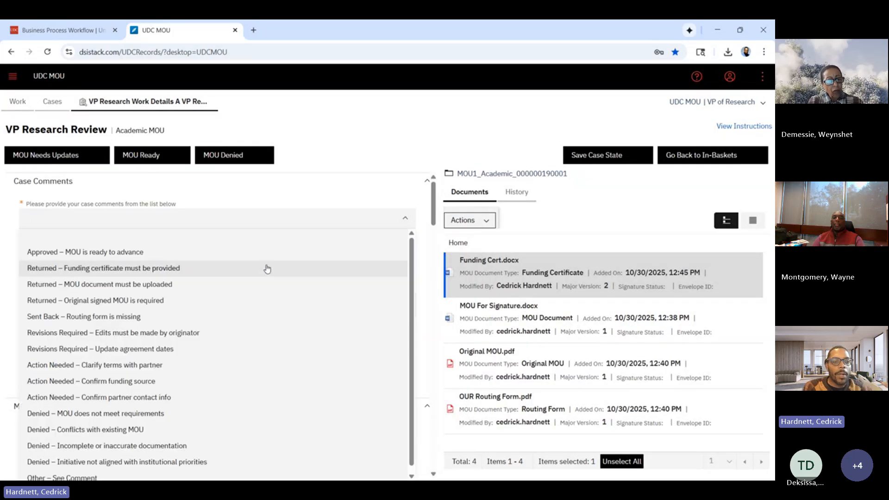
click(283, 258)
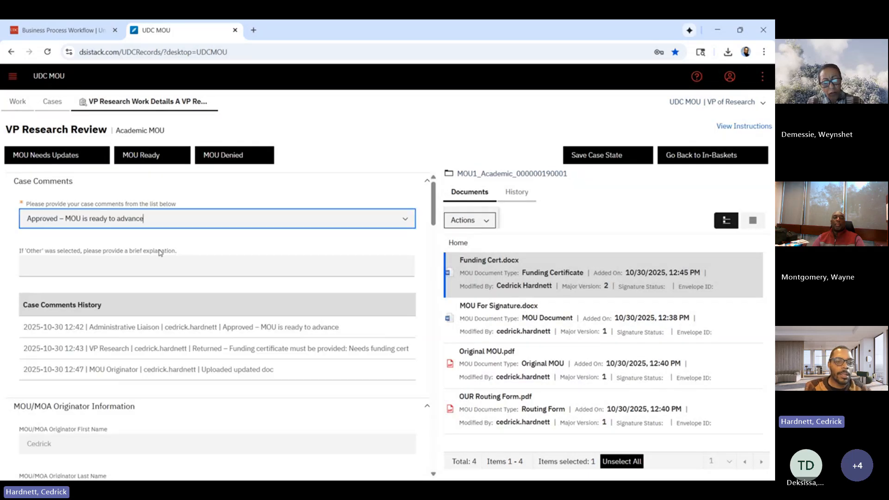
click(154, 157)
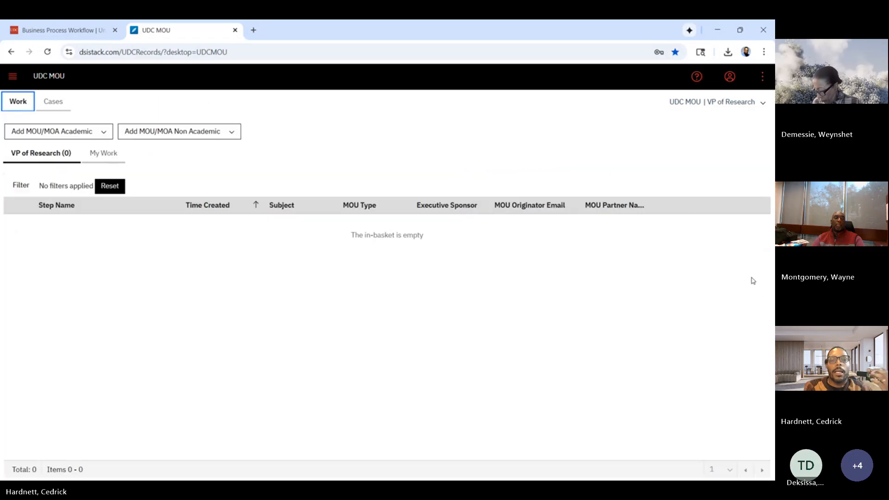
Switch the active role to Cabinet Liaison CAO and open the Academic MOU's Cabinet Review work item.
click(748, 105)
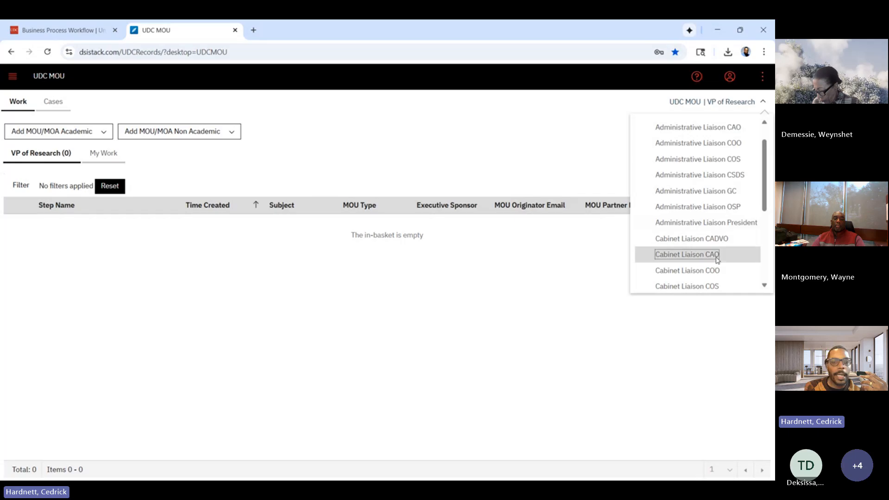
click(710, 265)
click(45, 230)
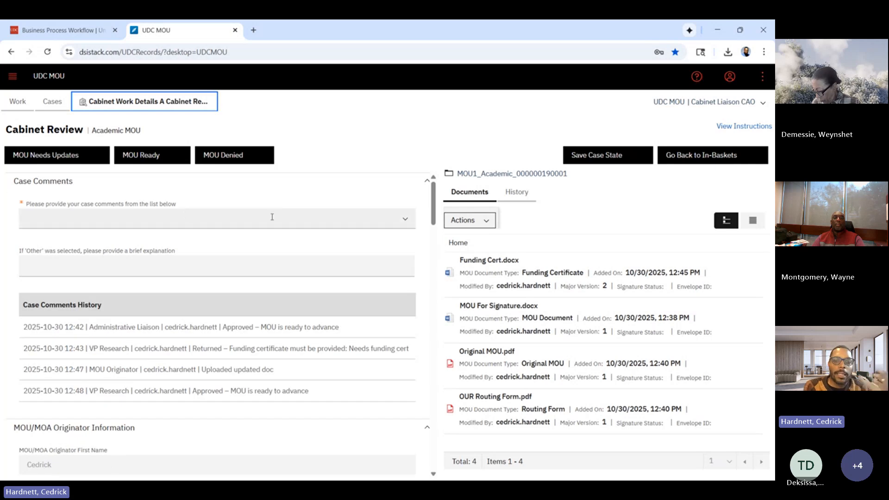
Set the Cabinet Review comment to "Approved – MOU is ready to advance" and submit it as MOU Ready.
click(404, 222)
click(405, 223)
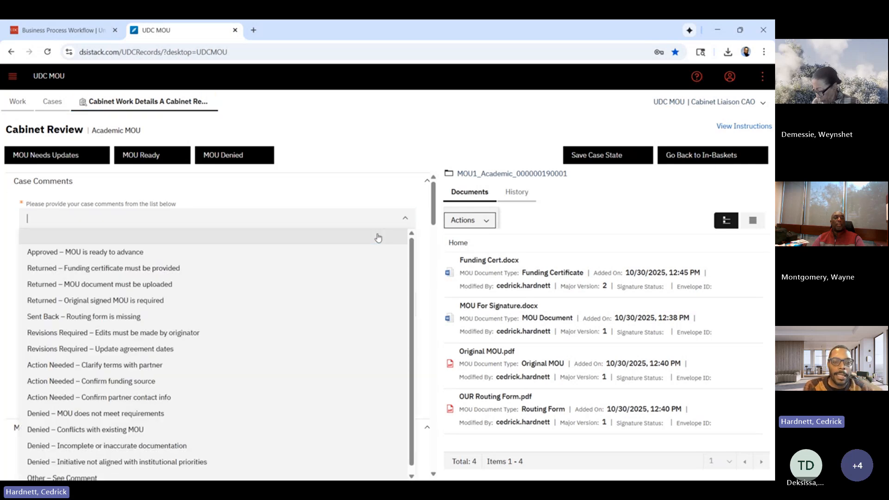
right_click(361, 259)
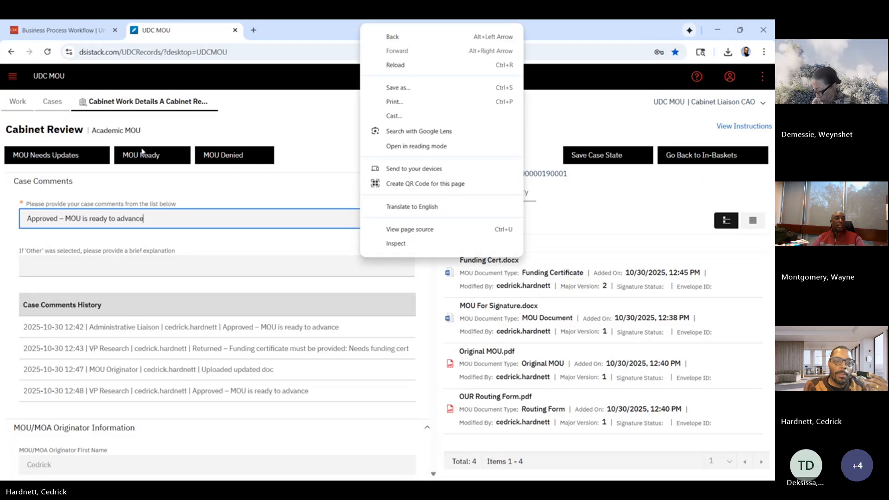
click(140, 156)
click(140, 157)
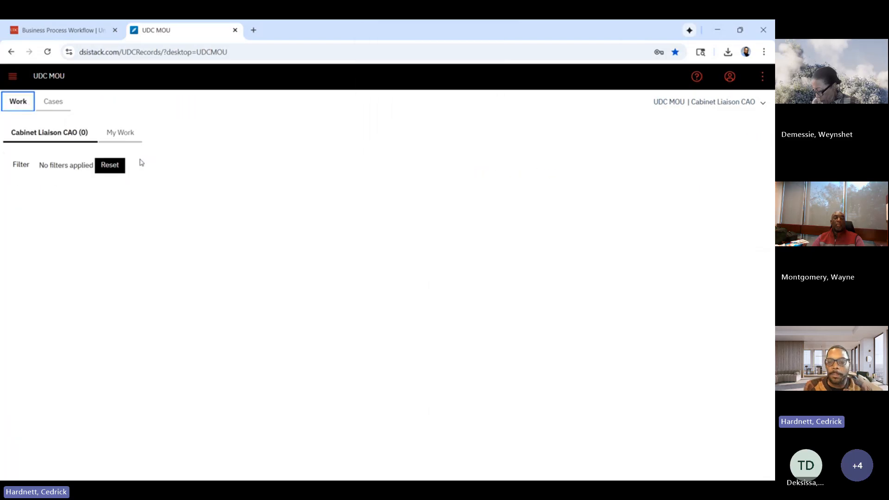
Switch the active role to OGC and open the Legal Review work item for Test LLC.
click(723, 111)
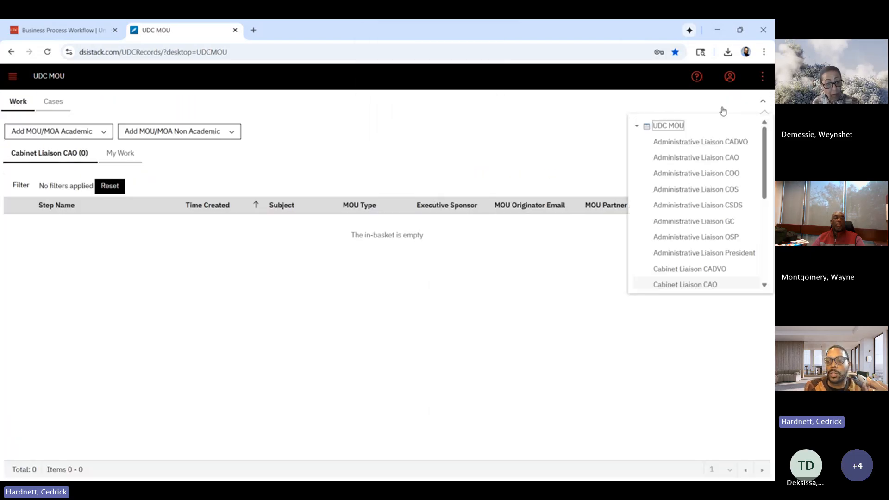
scroll(718, 208, down, 3)
click(687, 245)
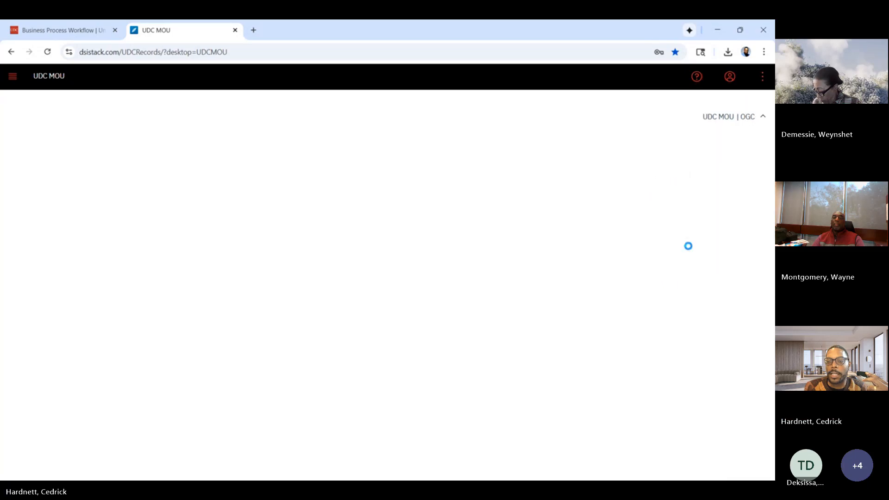
click(72, 227)
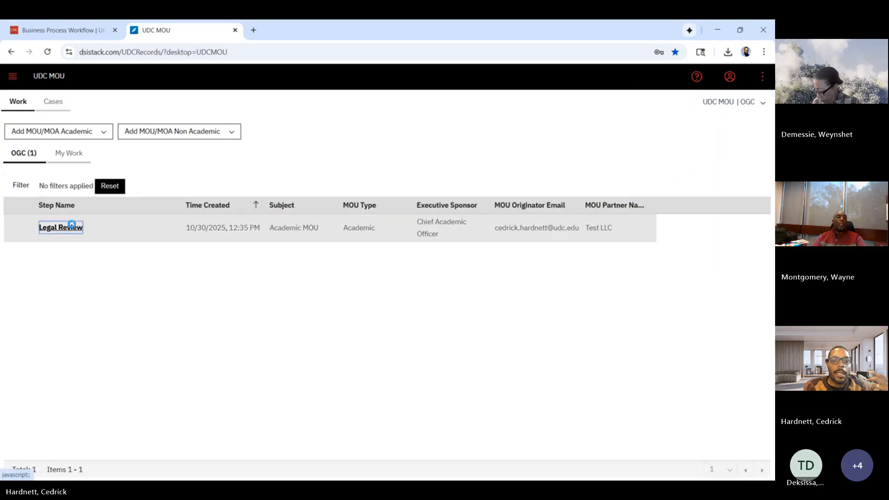
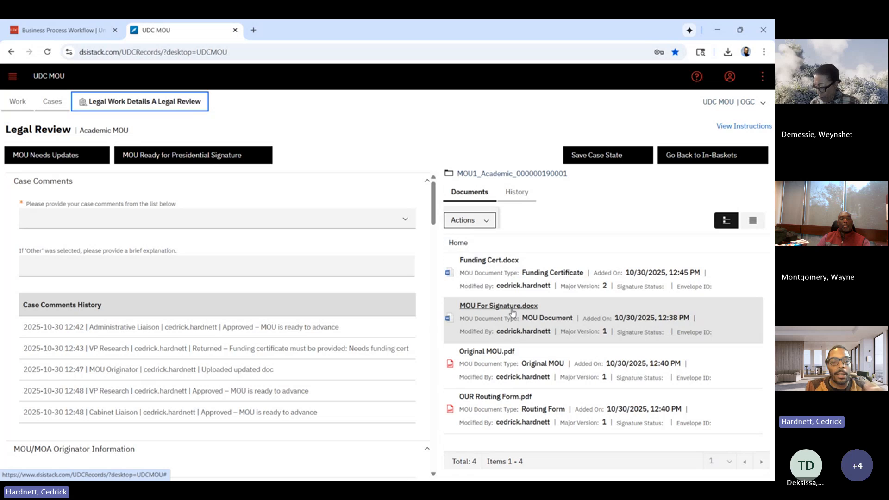
Set the Legal Review comment to "Approved - Ready for President Signature" and submit it as MOU Ready for Presidential Signature.
click(404, 219)
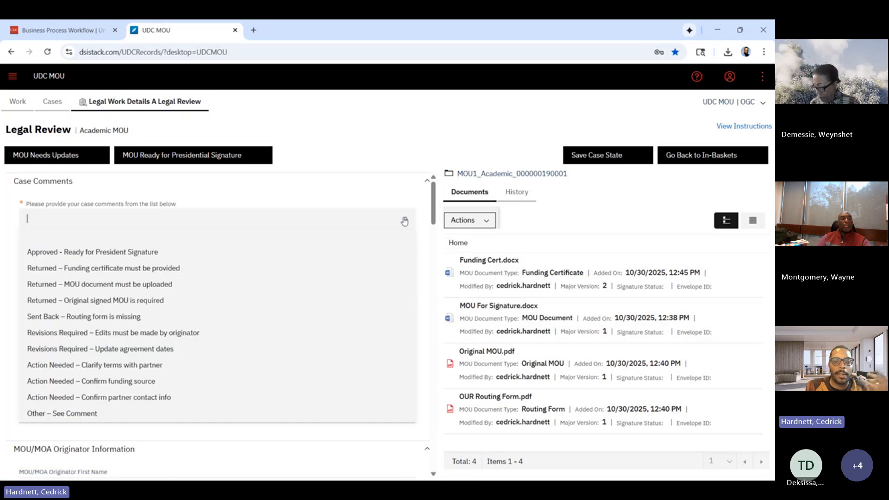
click(293, 257)
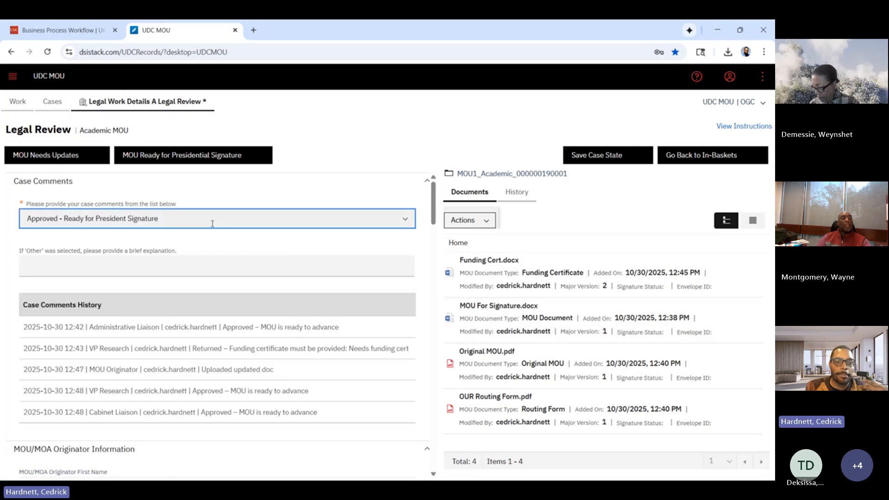
click(212, 155)
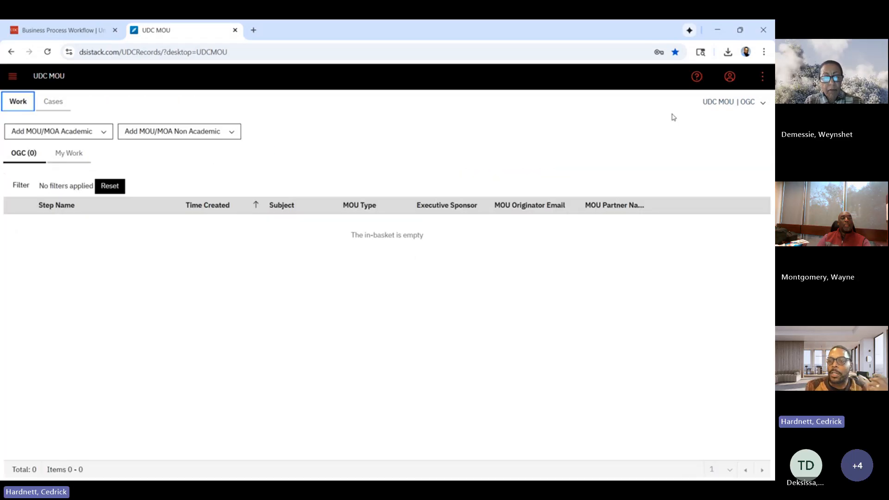
Switch the active role to UDC President and open the Presidential Signature work item for Test LLC.
click(738, 103)
scroll(724, 203, down, 2)
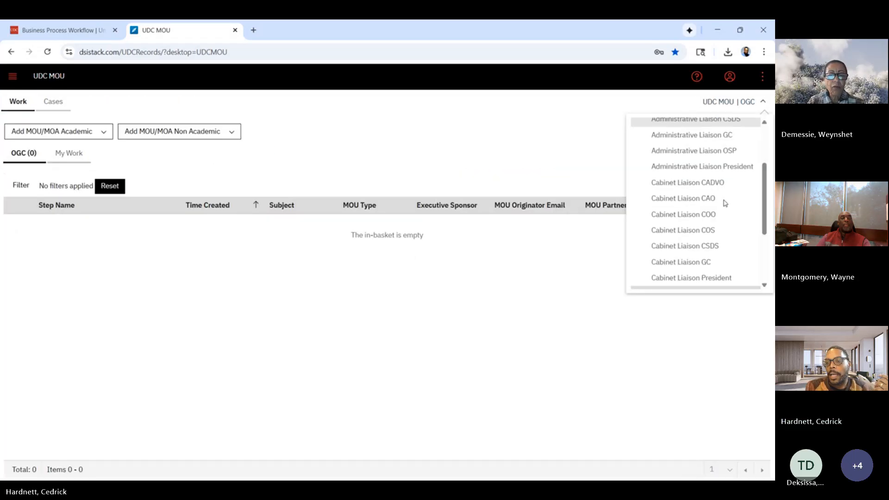
scroll(724, 204, down, 1)
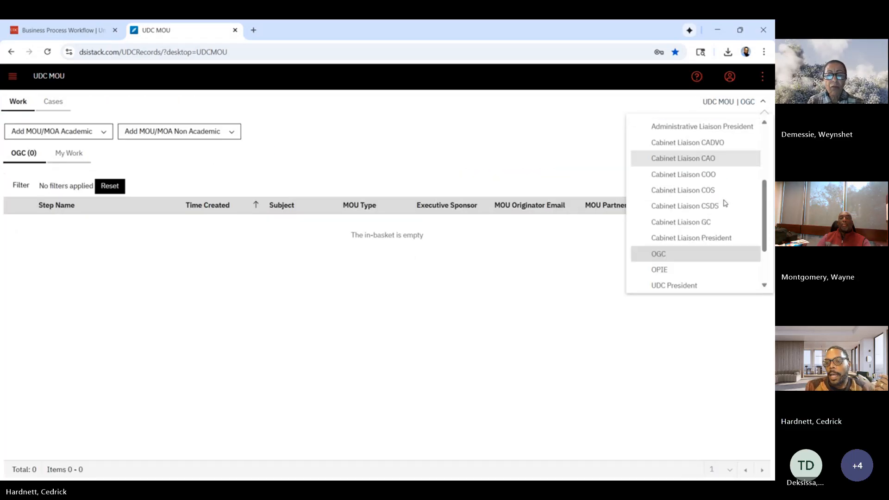
click(711, 289)
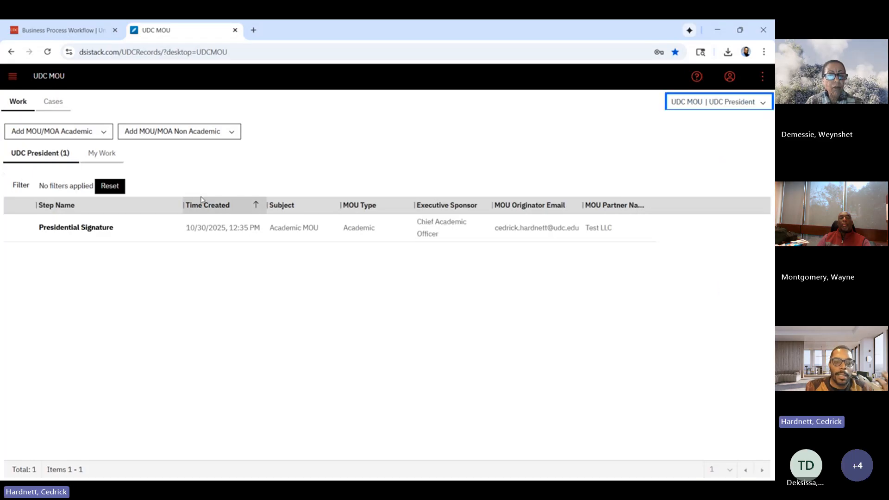
click(92, 234)
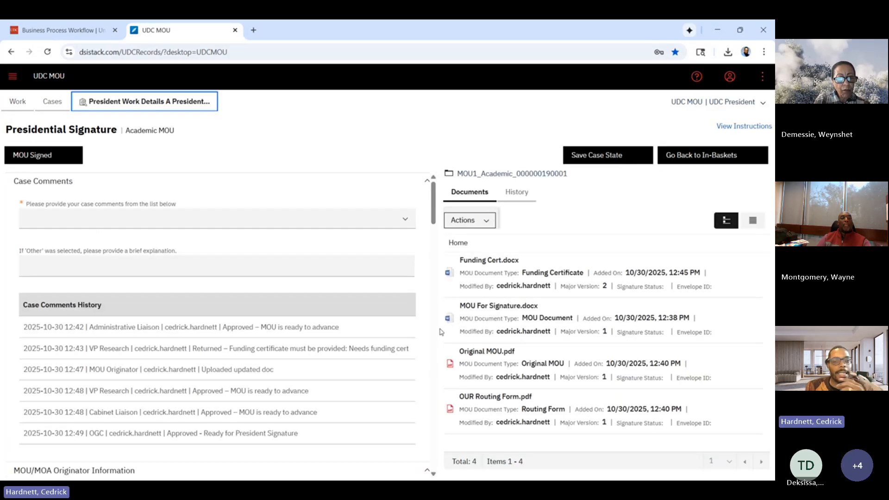
Set the Presidential Signature comment to "MOU Signed" and submit the work item as MOU Signed.
click(405, 225)
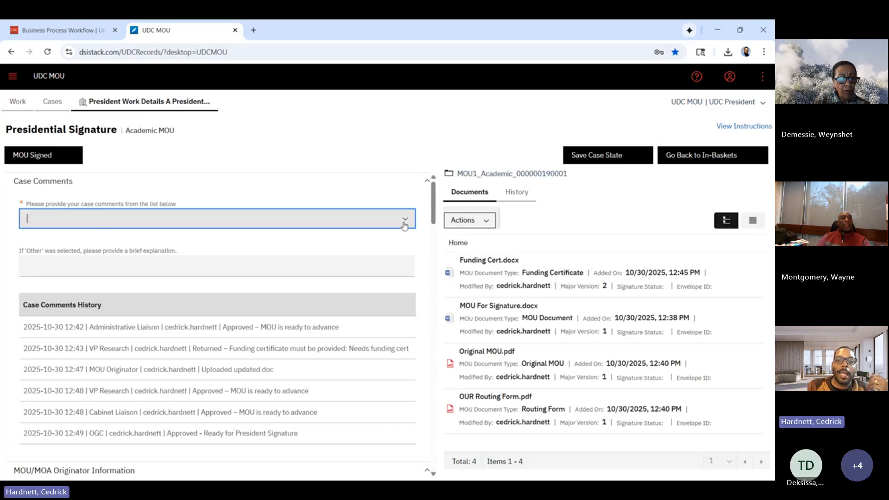
click(374, 254)
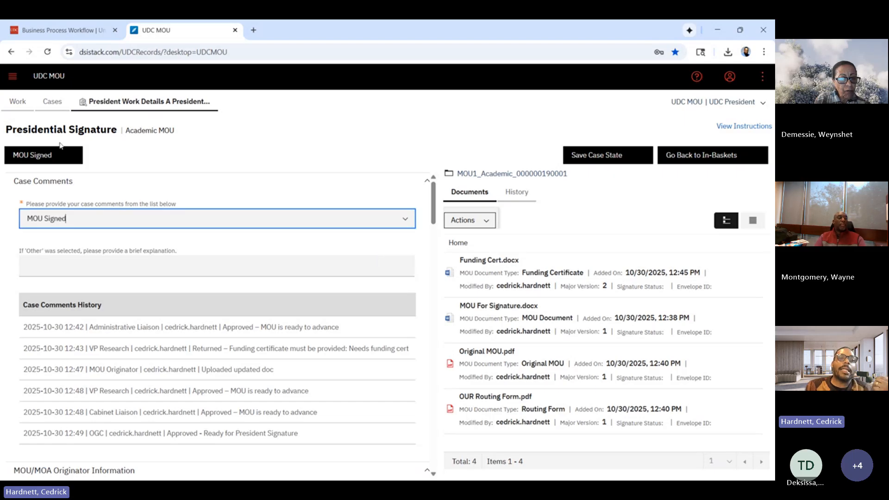
click(58, 156)
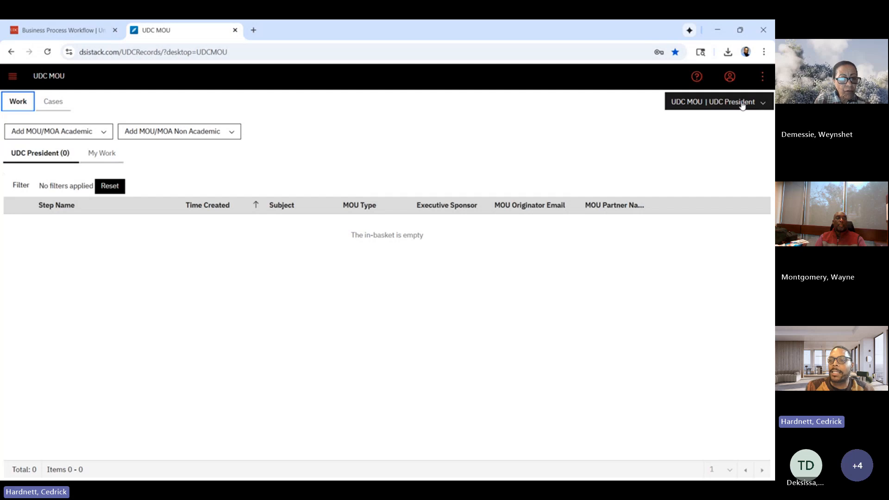
Switch the active role to OPIE and open the OPIE Final Review work item for Test LLC.
click(742, 106)
scroll(720, 248, down, 4)
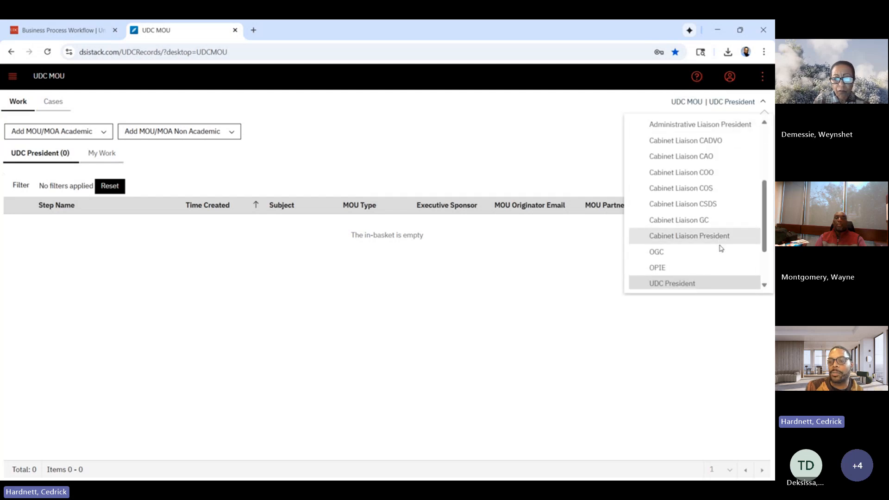
click(712, 268)
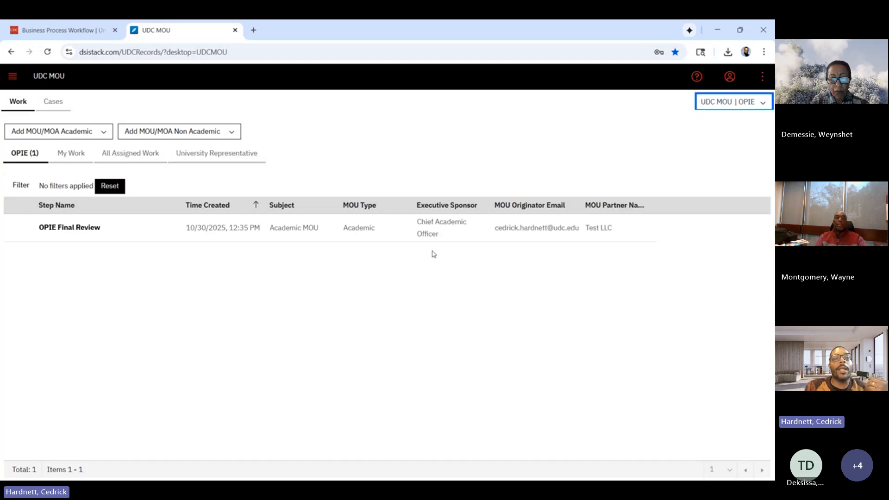
click(89, 227)
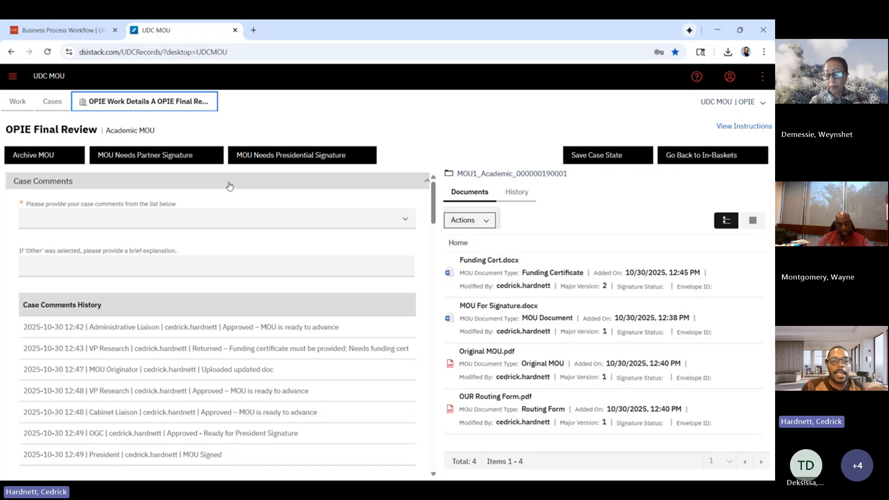
Set the OPIE Final Review comment to "Approved – MOU is ready to archive" and archive the MOU.
click(377, 221)
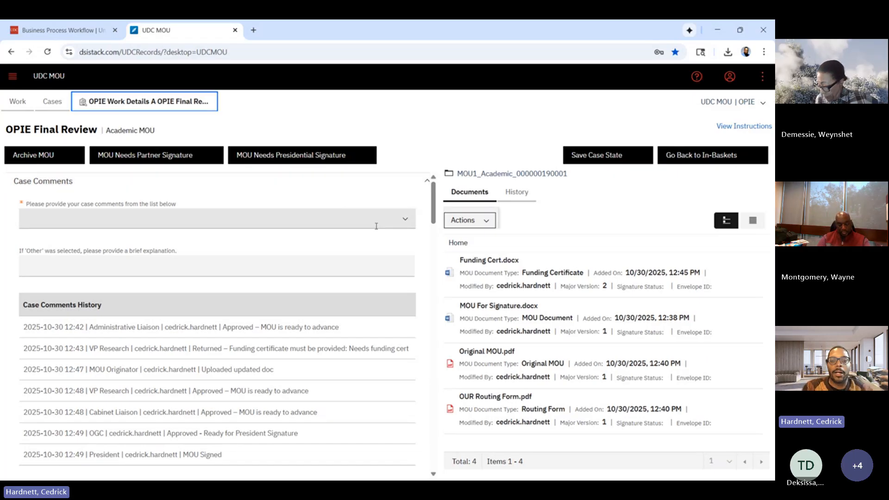
click(403, 220)
right_click(316, 258)
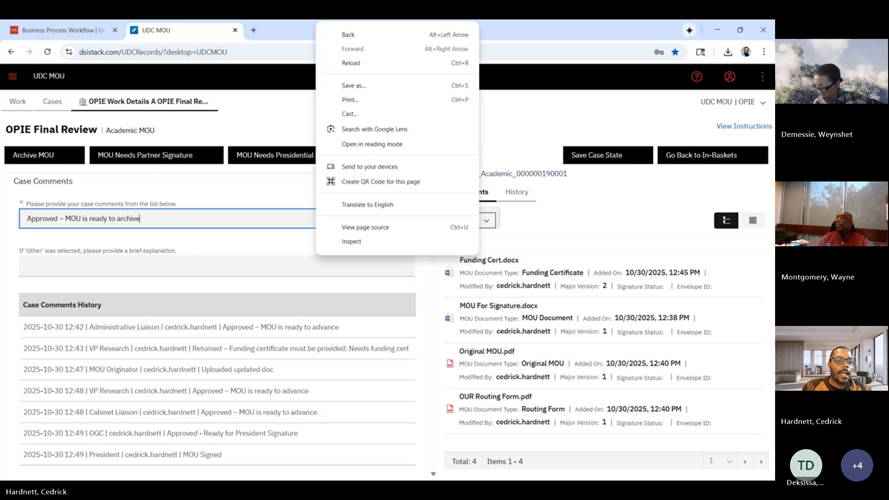
click(204, 132)
click(46, 157)
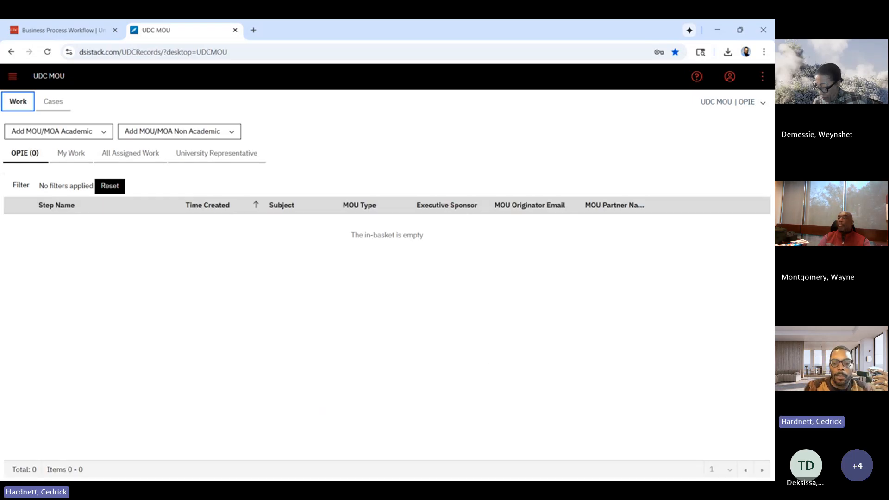
Open the archived case folder from the link in the "UDC MOU Case Closed" email.
click(397, 428)
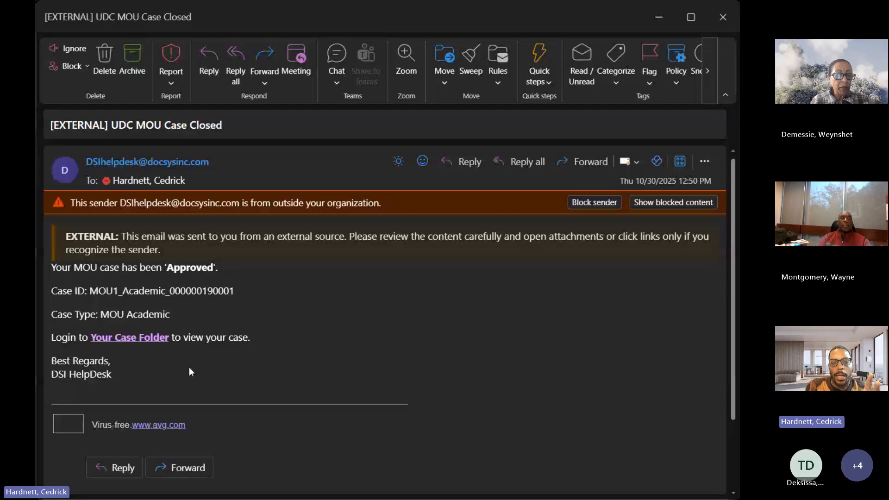
right_click(152, 339)
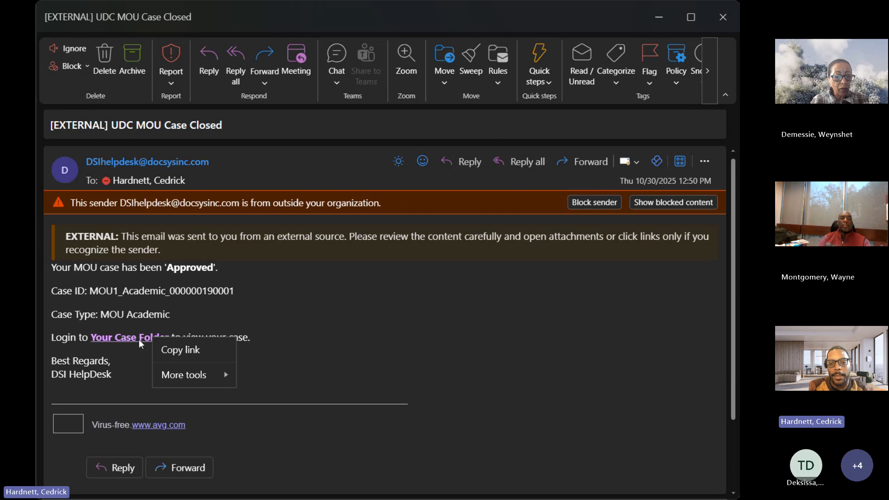
click(137, 338)
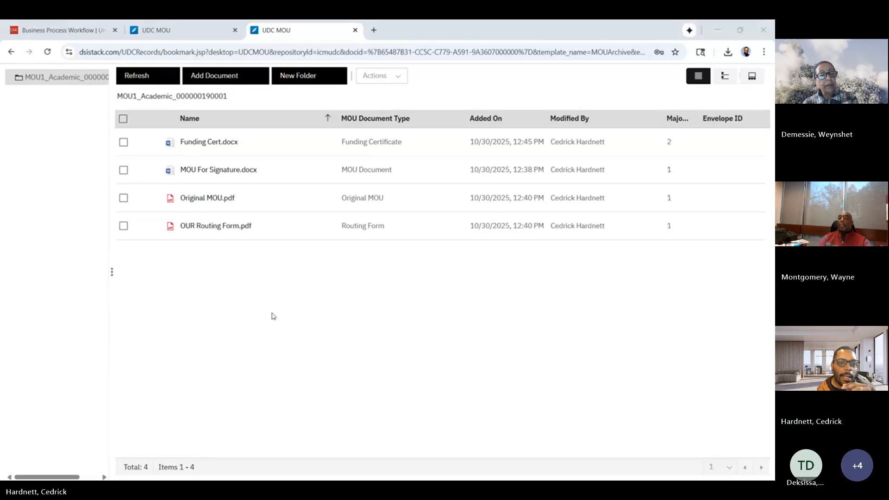
Return to the UDC MOU work page and switch the active role to University Representative.
click(153, 25)
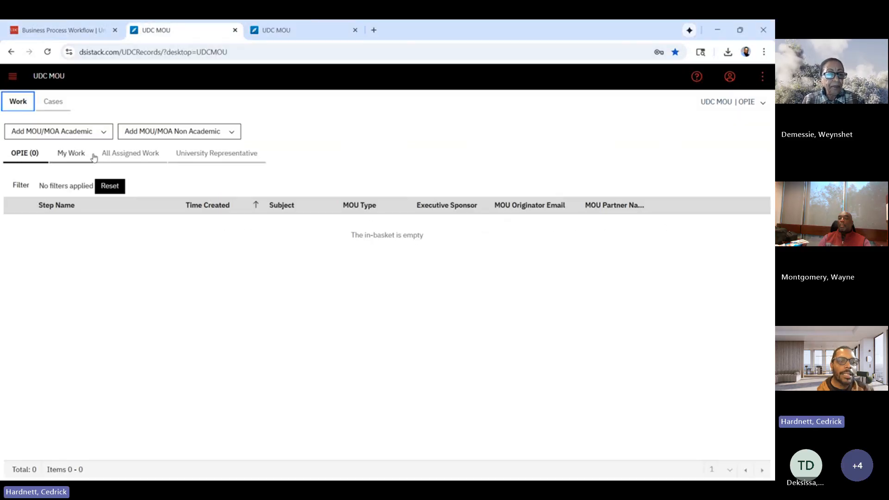
click(381, 148)
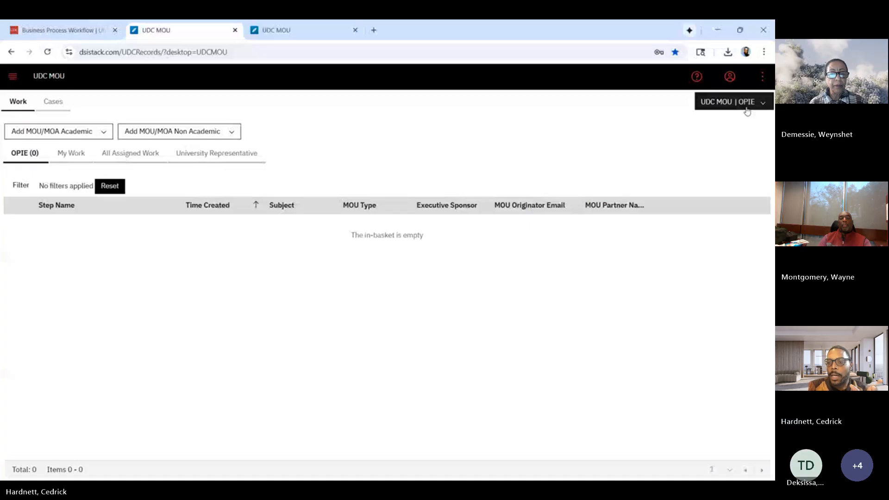
click(740, 103)
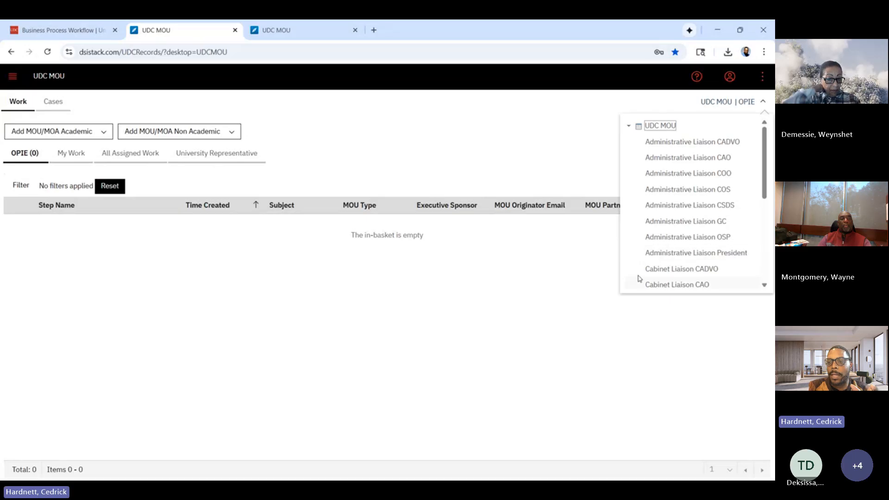
click(713, 180)
click(744, 102)
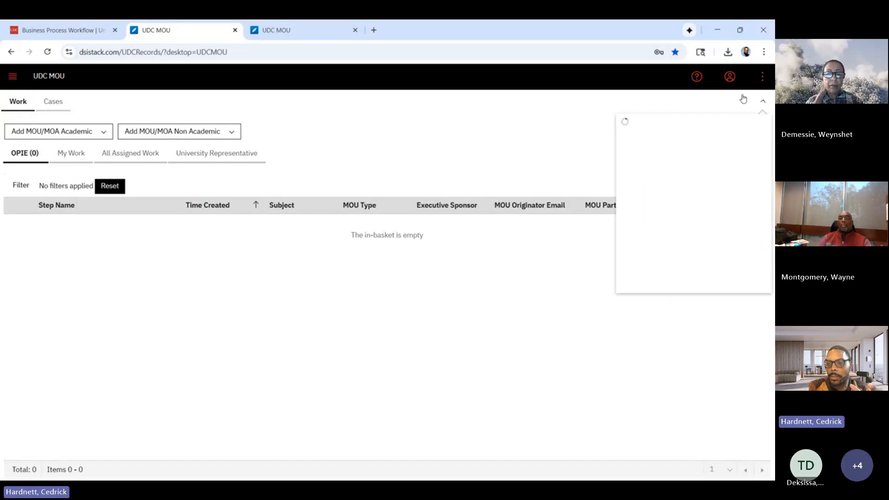
scroll(689, 208, down, 5)
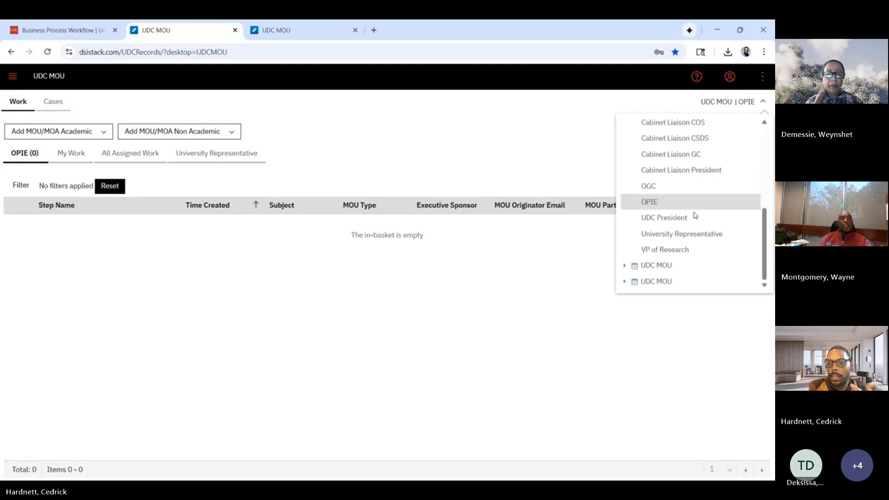
click(689, 235)
click(327, 271)
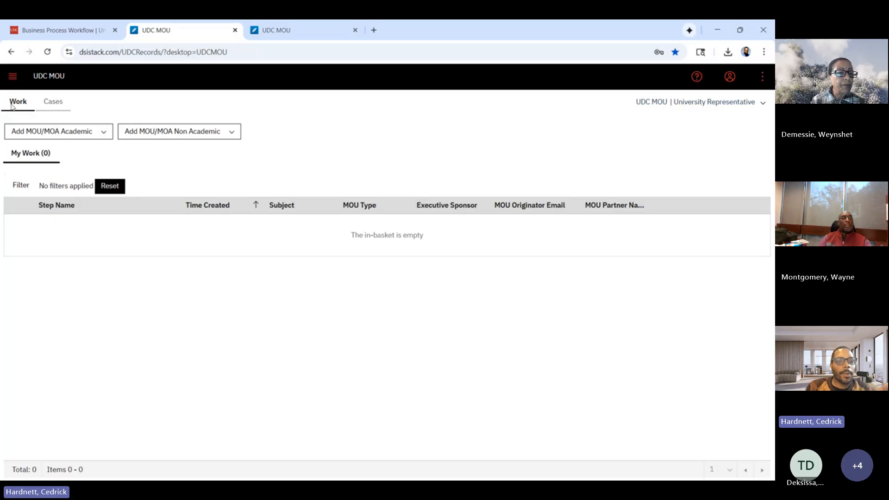
Search the cases by MOU Originator Email using the originator's e-mail address.
click(50, 102)
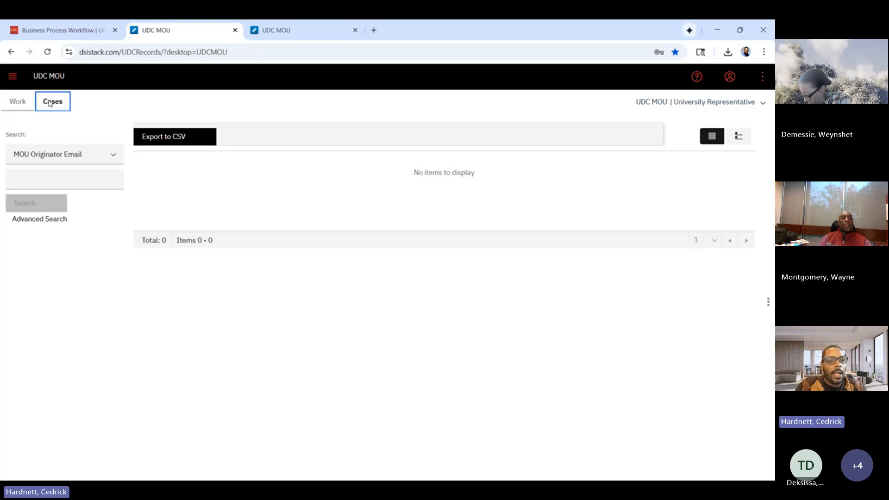
click(56, 179)
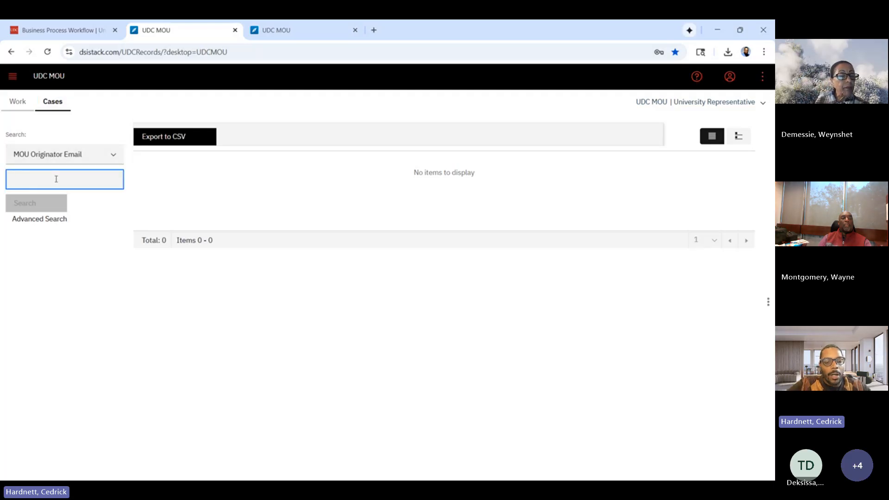
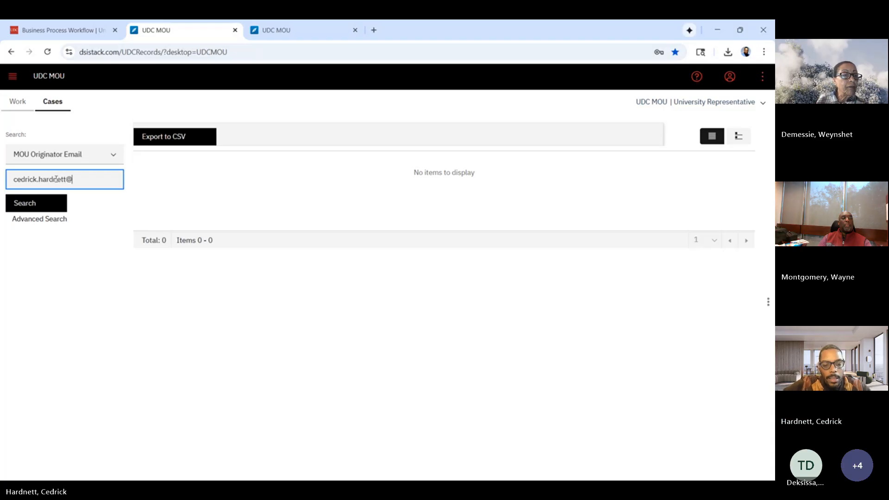
click(38, 204)
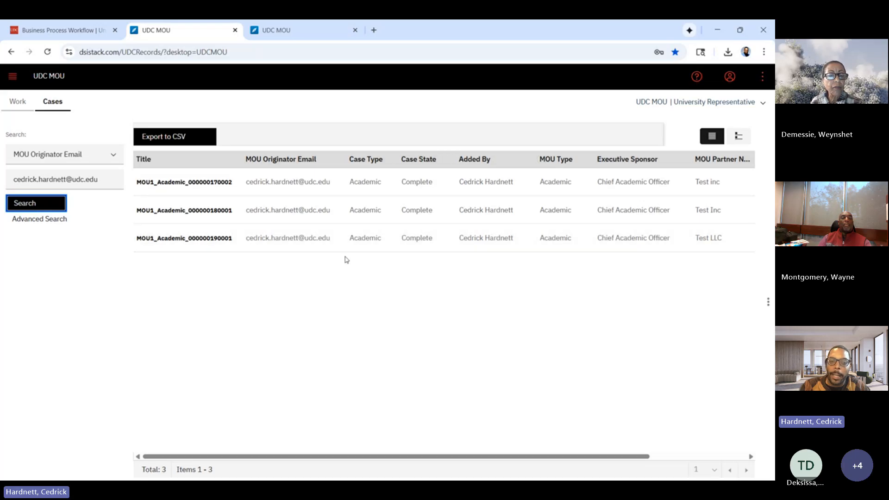
Open the Test LLC Academic case from the search results and expand its timeline to full view.
click(205, 238)
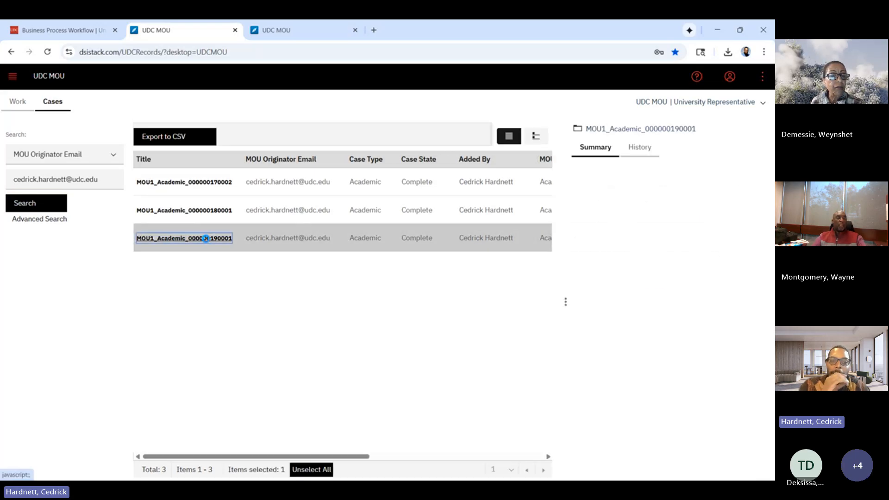
click(206, 238)
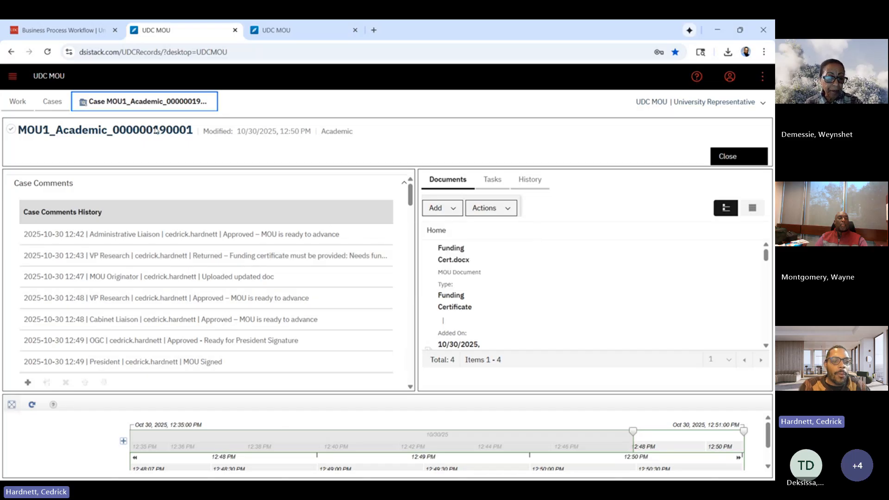
click(13, 405)
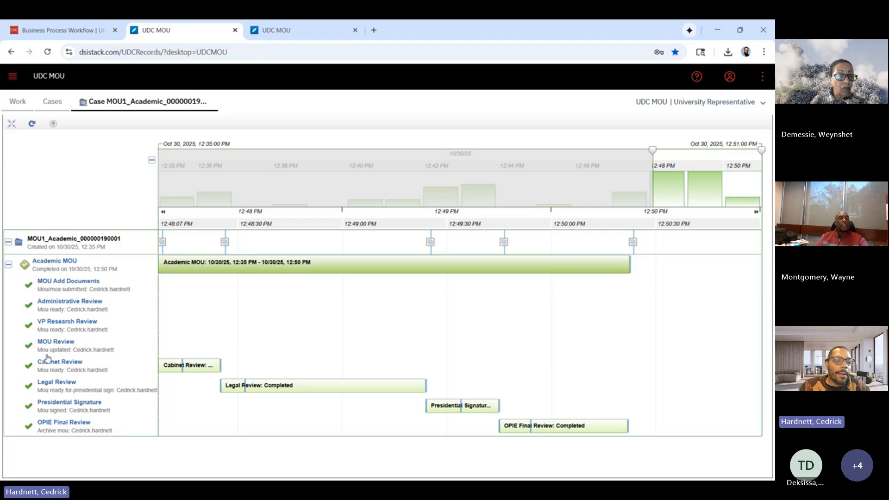
triple_click(77, 258)
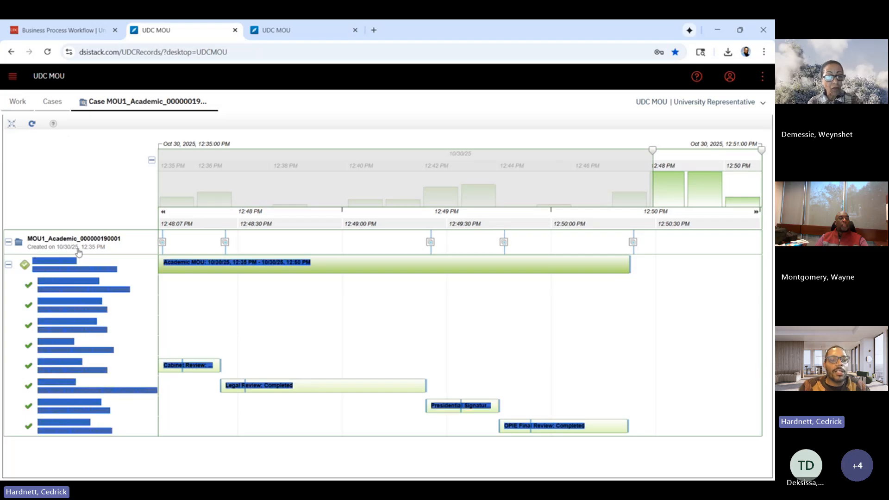
click(131, 329)
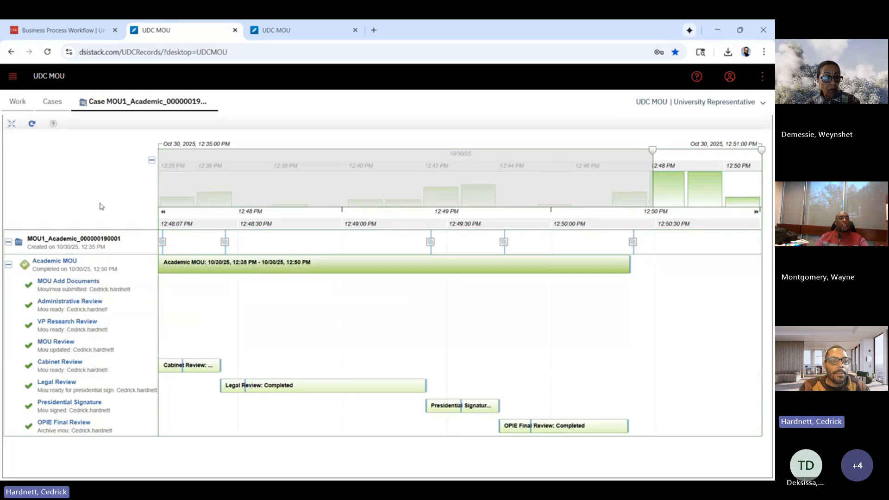